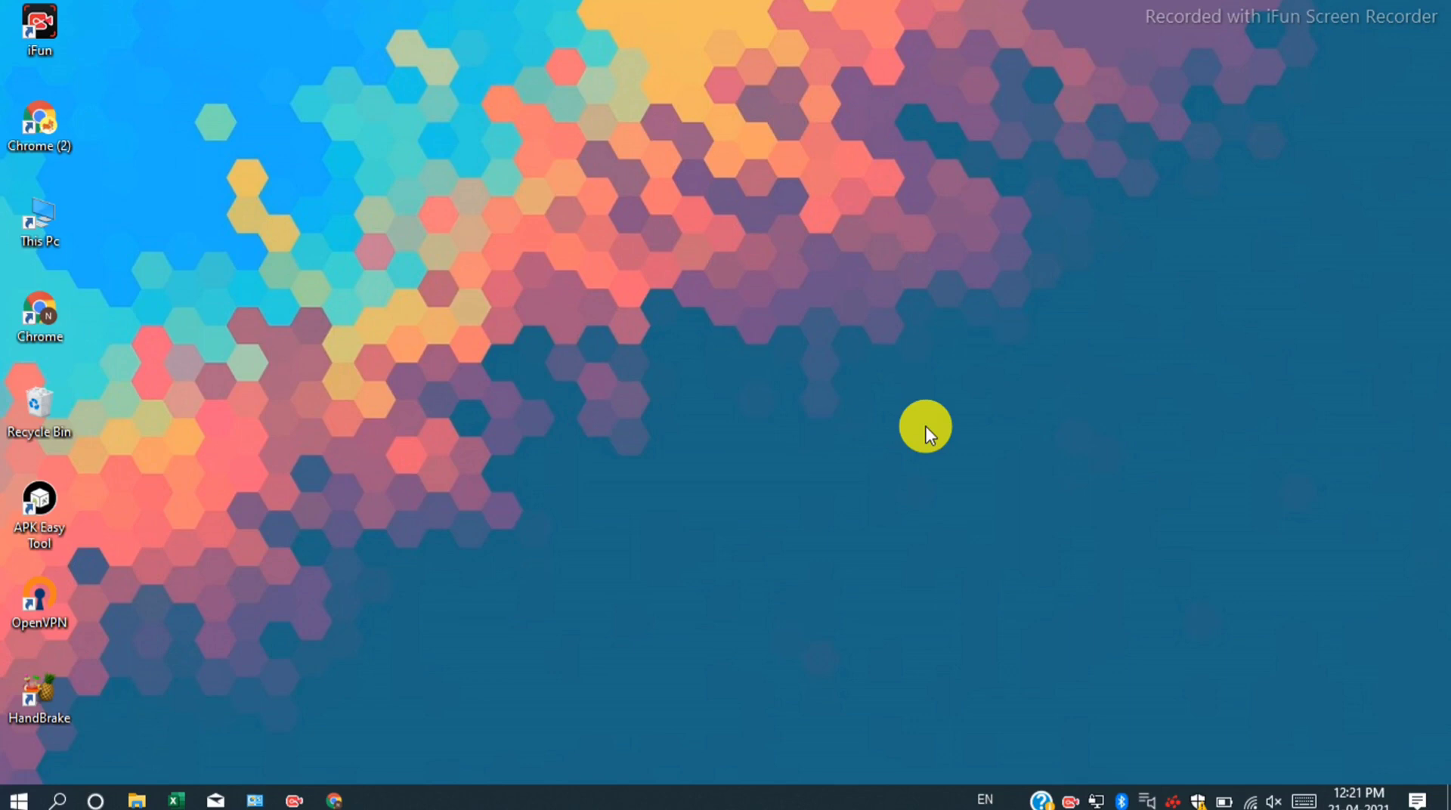
Restore the Chrome window showing the Firebase console project list.
click(329, 800)
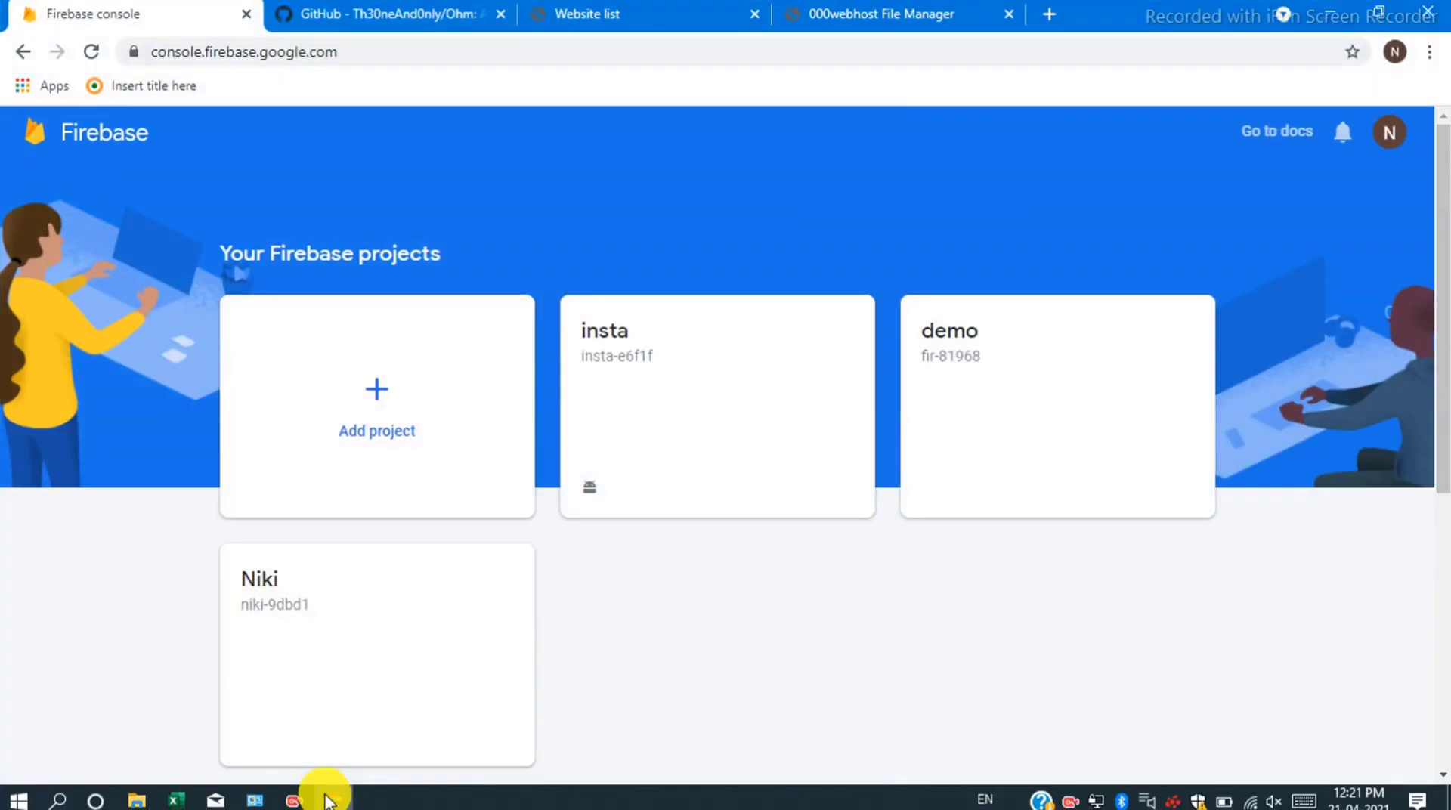
Compare the 000webhost public_html files with the Firebase projects, then open the Ohm GitHub repository.
click(860, 9)
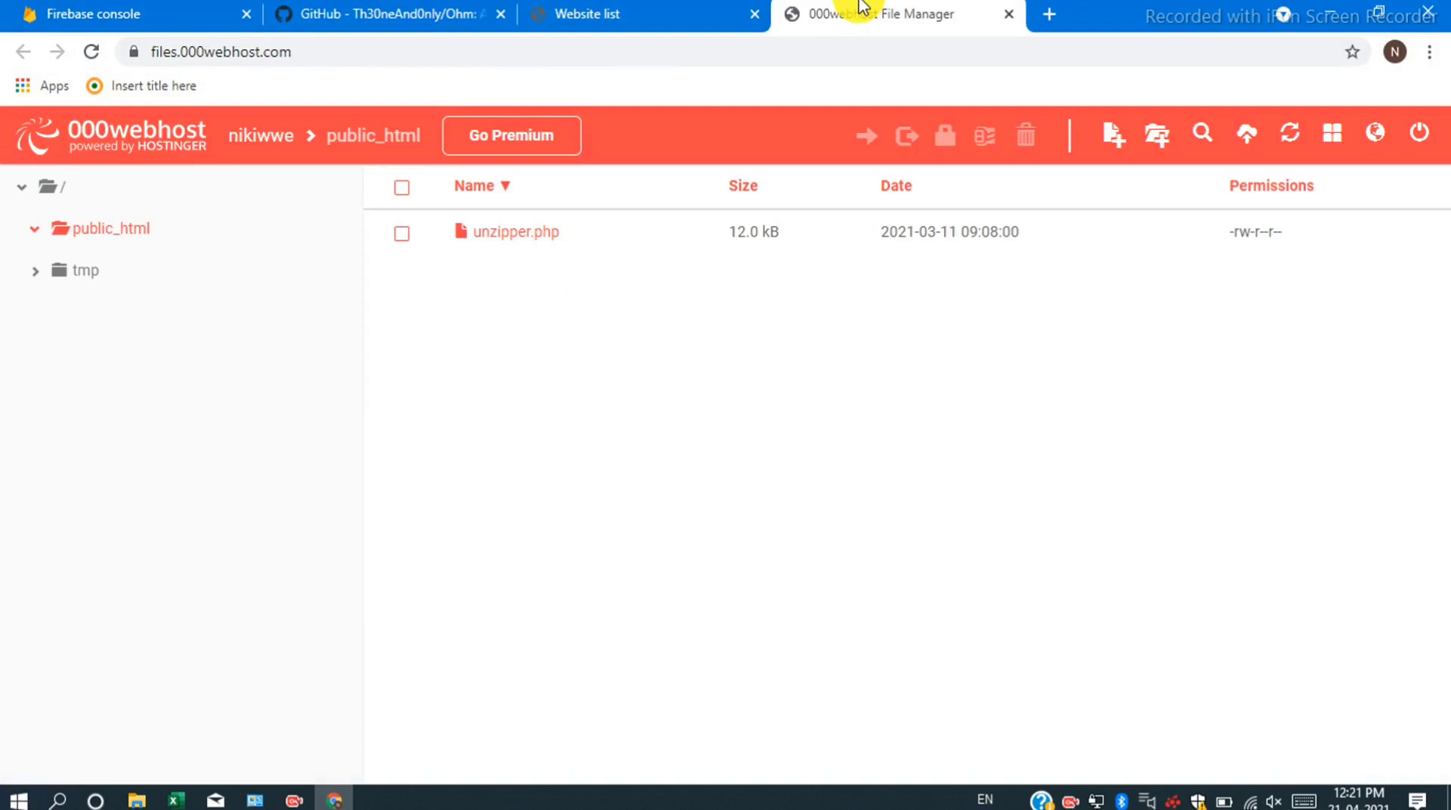
click(75, 8)
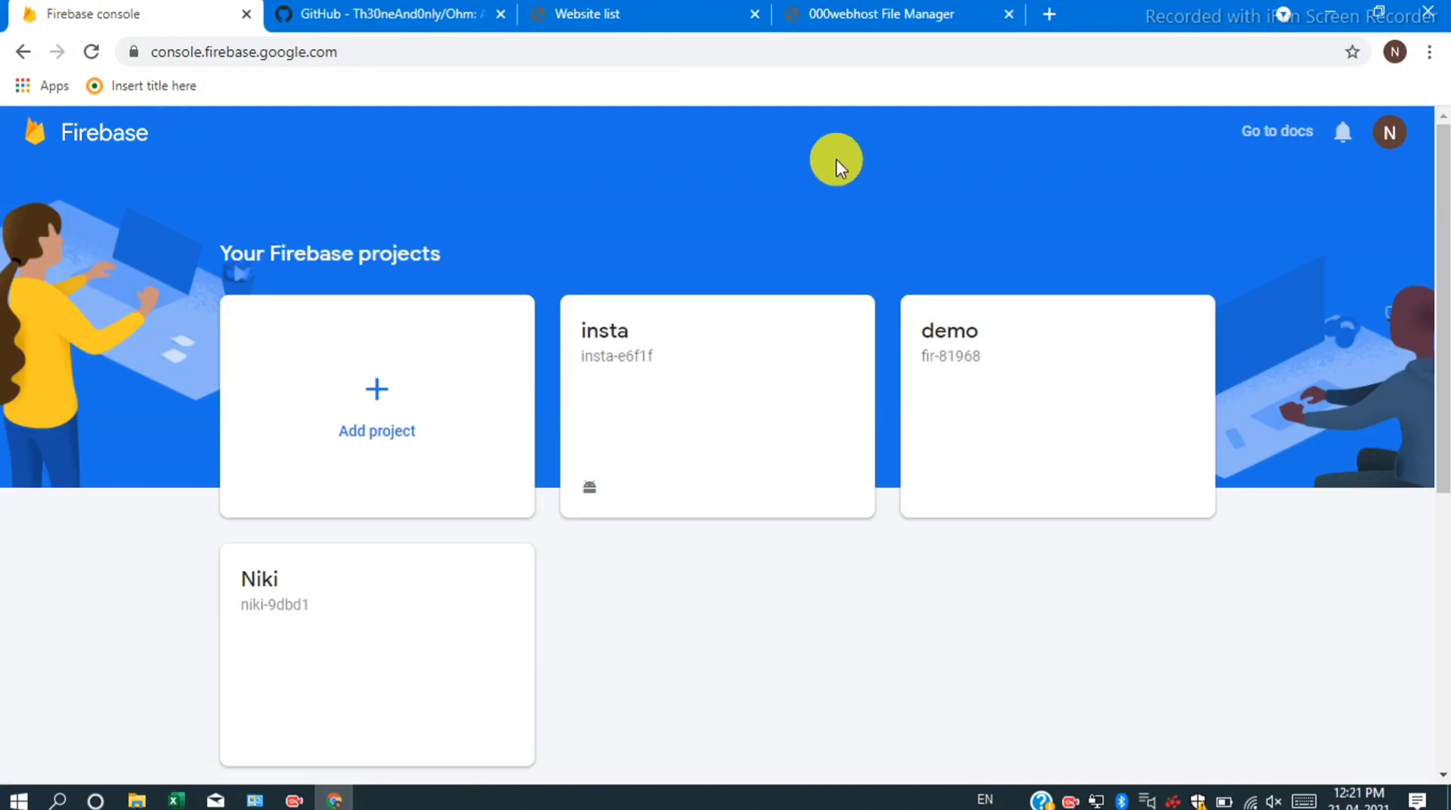
click(906, 9)
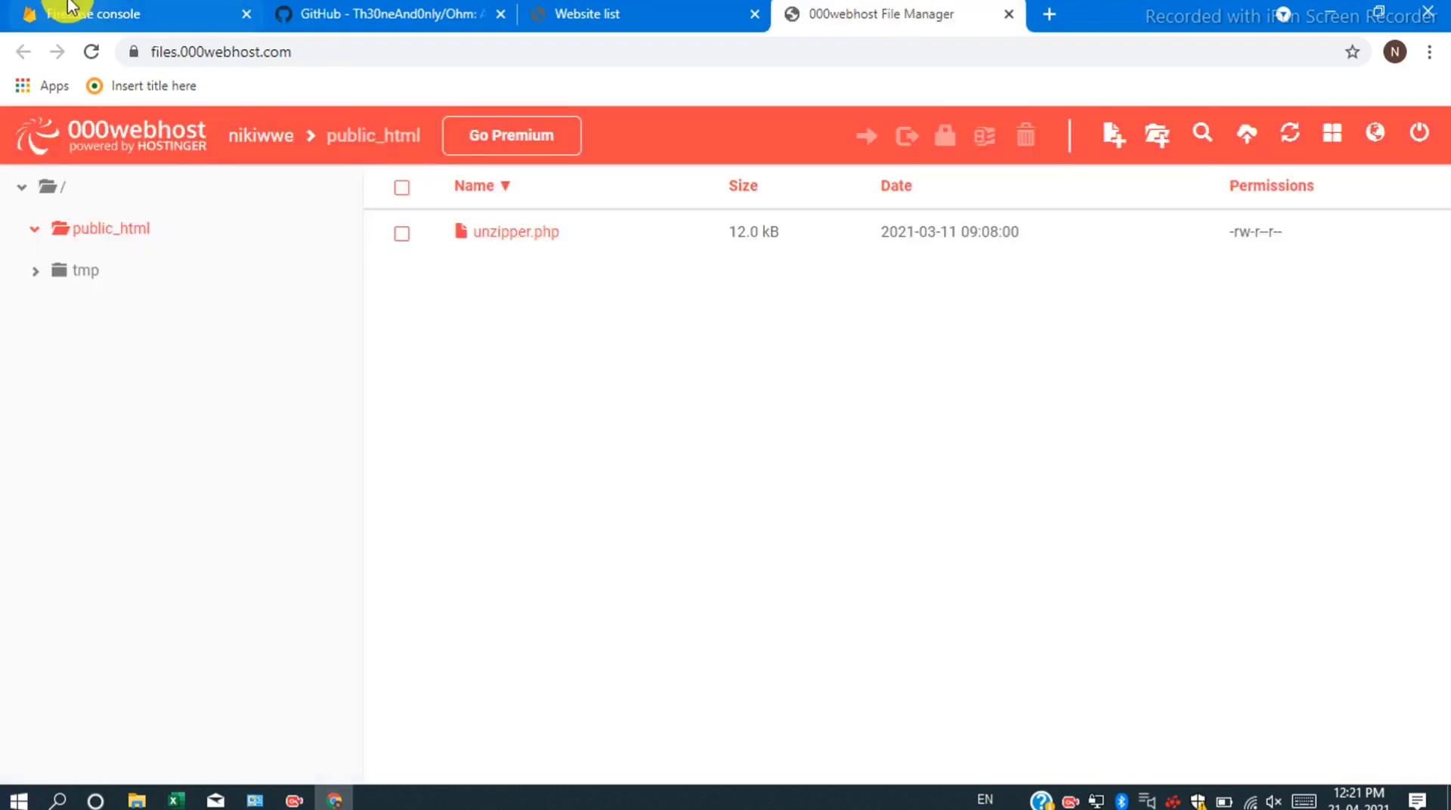
click(71, 9)
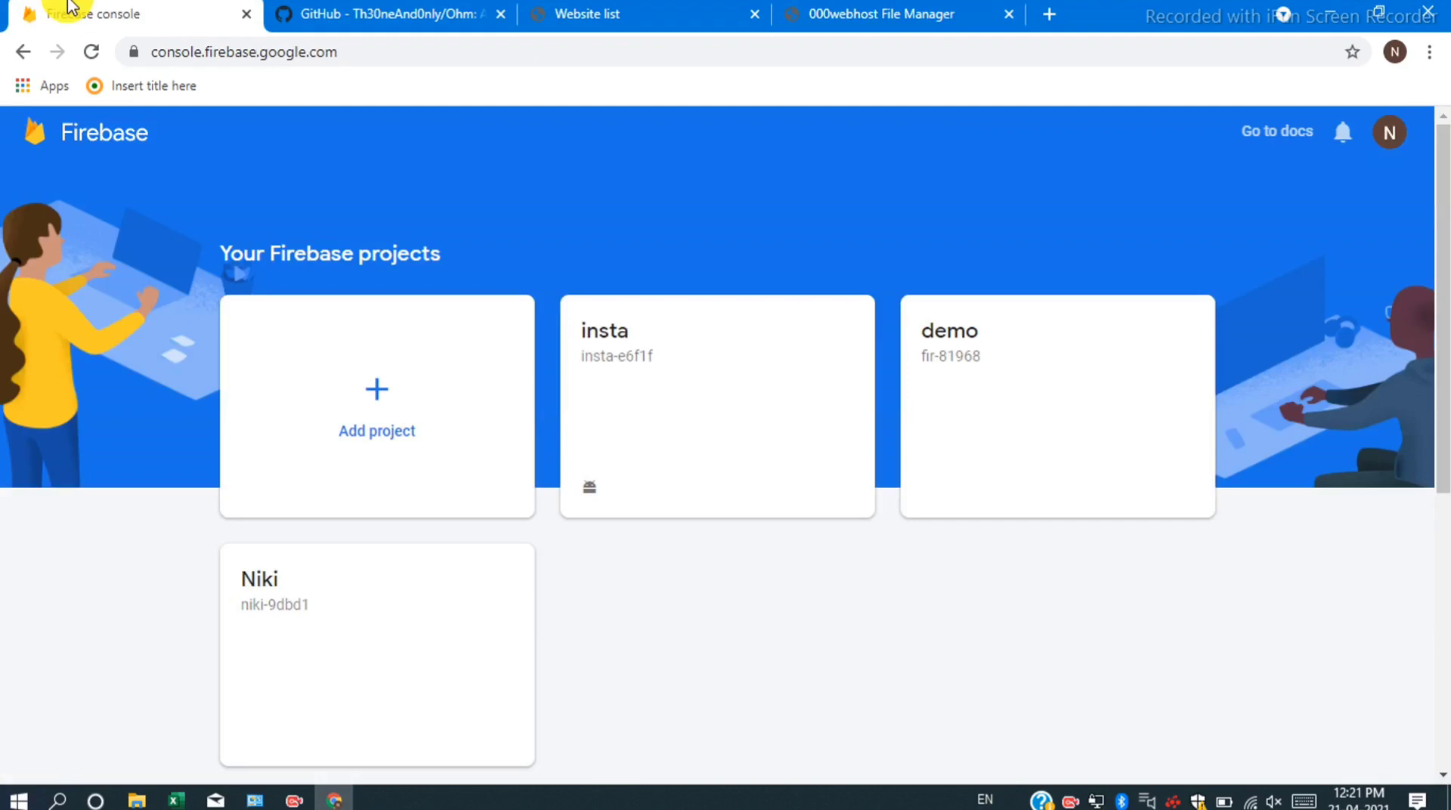
click(286, 10)
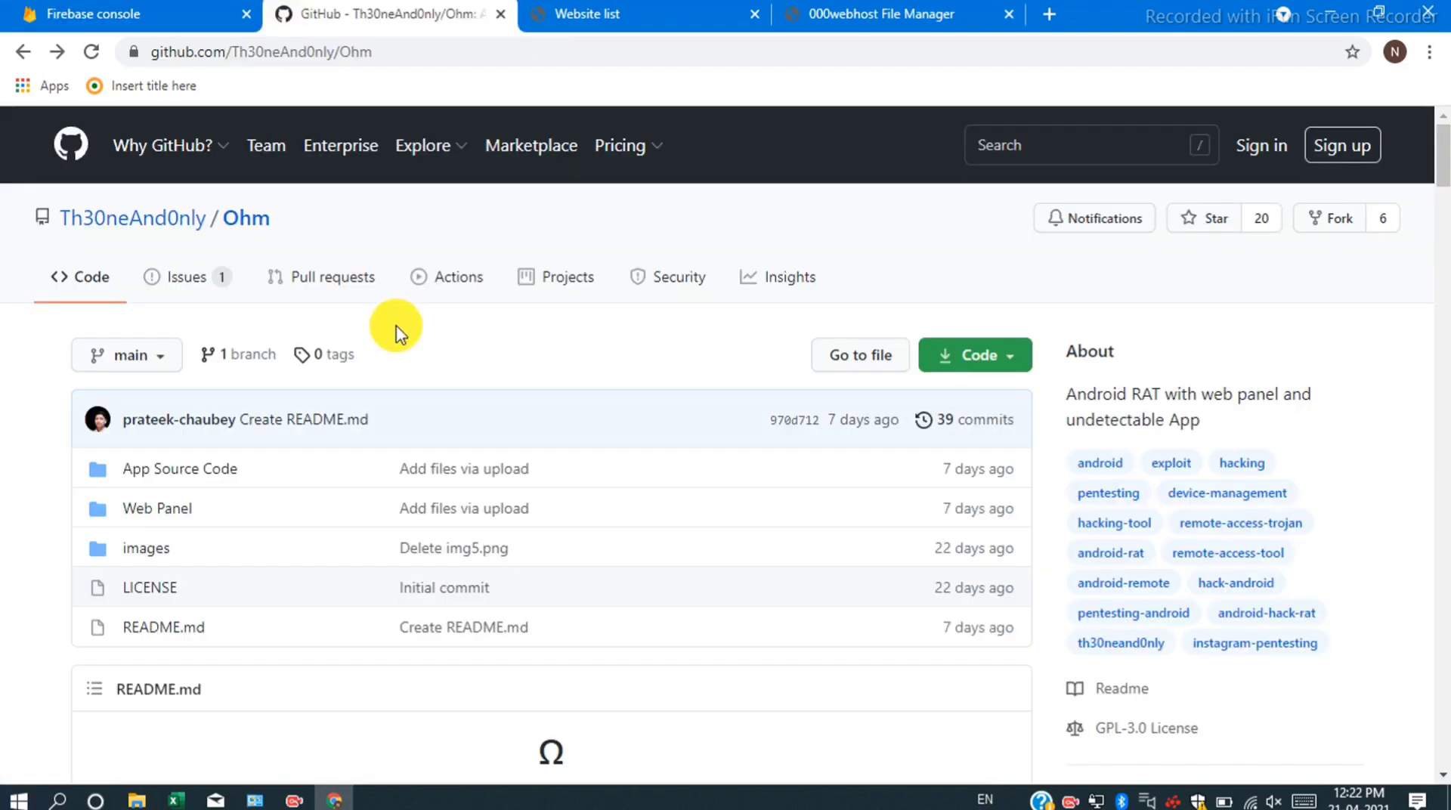
Scroll the Ohm repository and check its Code clone and download options.
scroll(395, 333, down, 2)
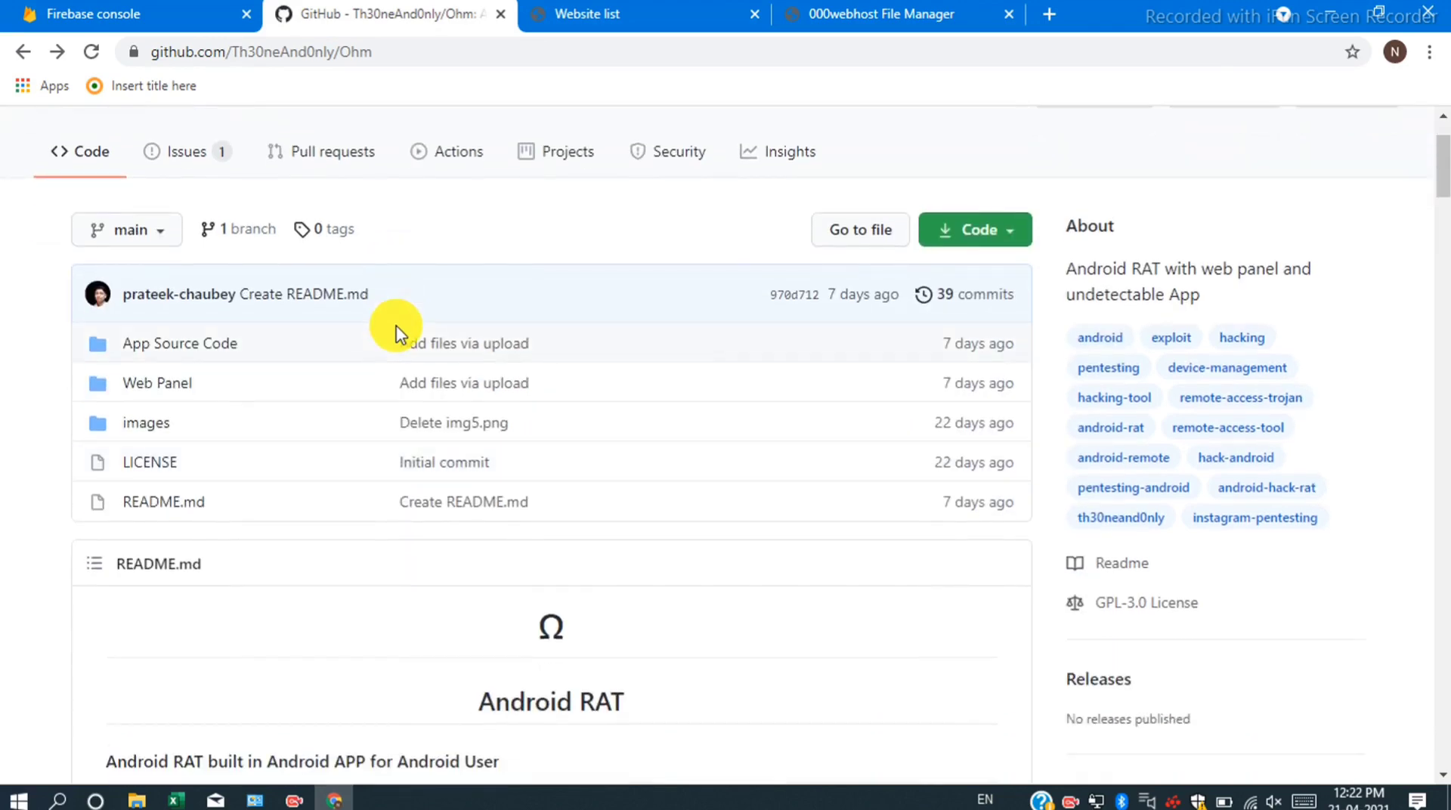
scroll(395, 332, up, 2)
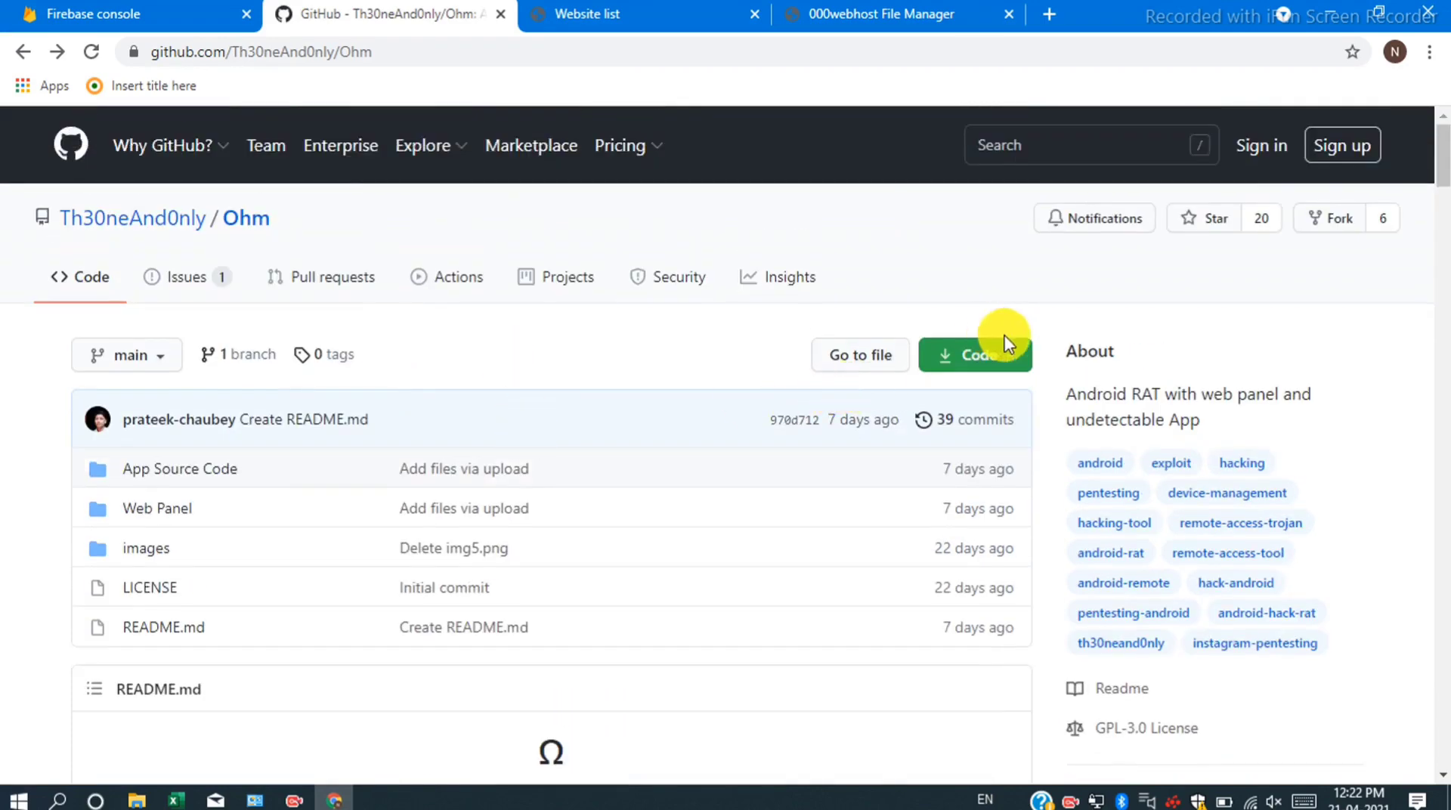
click(1004, 357)
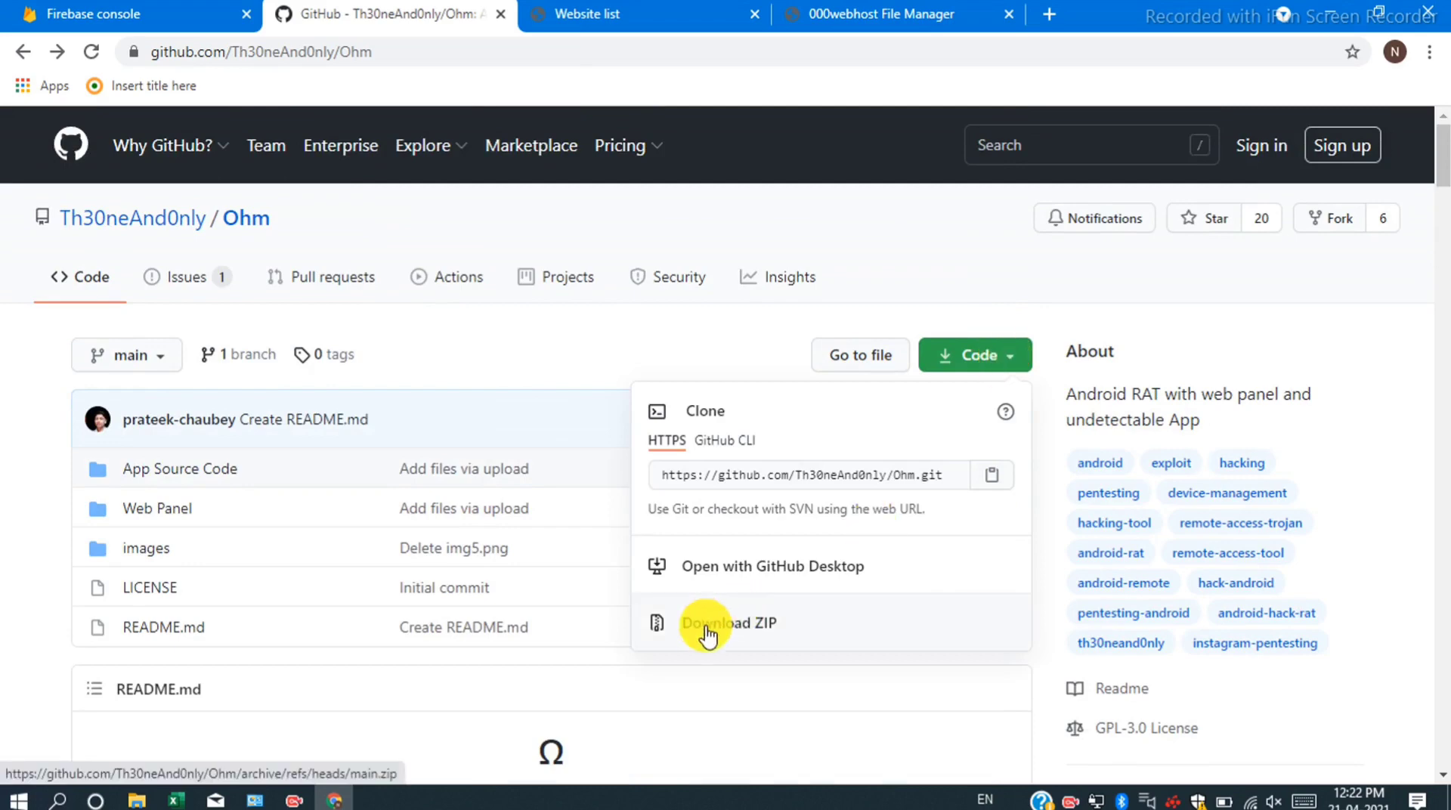
click(1015, 360)
Read the README feature list, dismiss the YouTube notification, and return to the Firebase projects.
scroll(631, 638, down, 9)
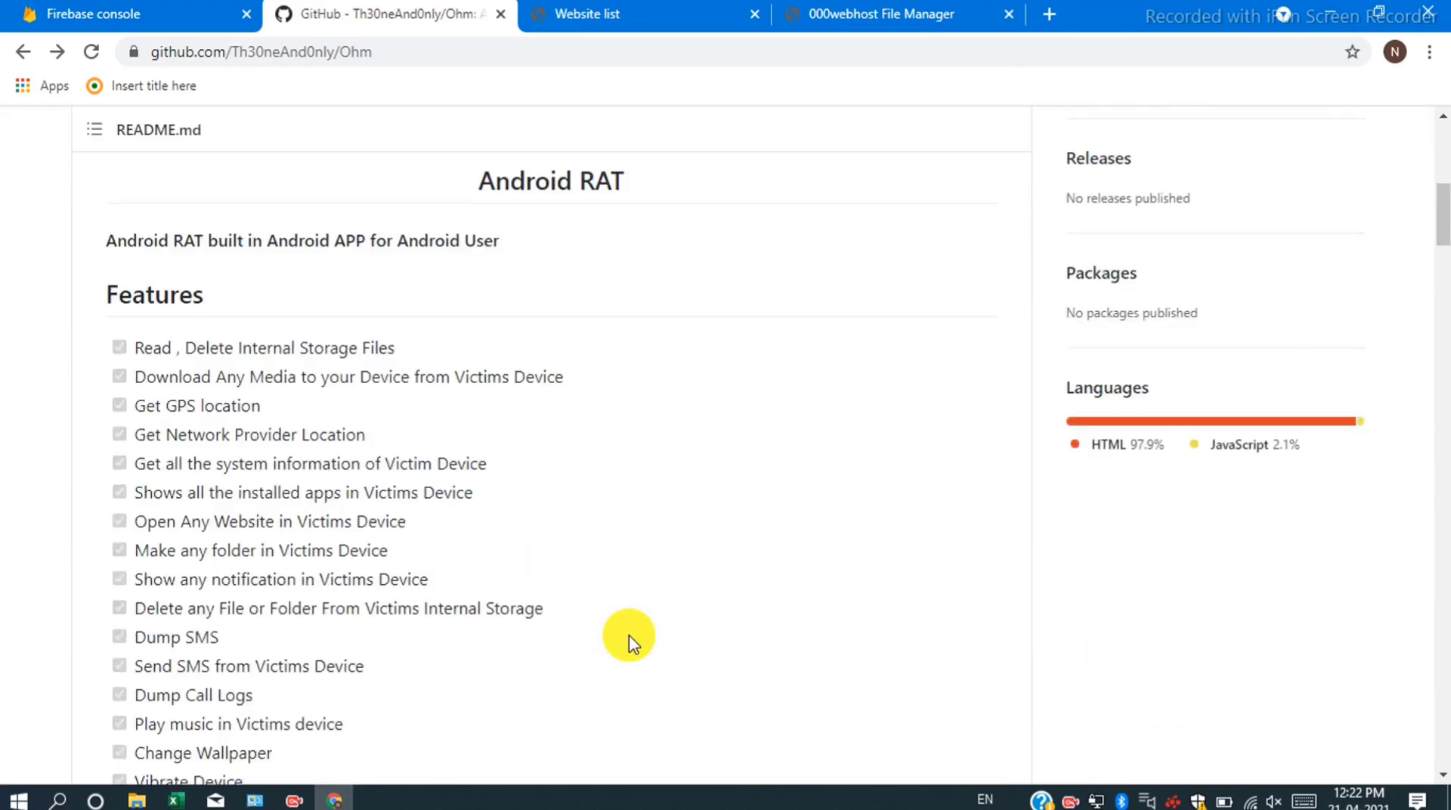
scroll(631, 638, down, 5)
scroll(628, 635, down, 5)
scroll(628, 635, up, 5)
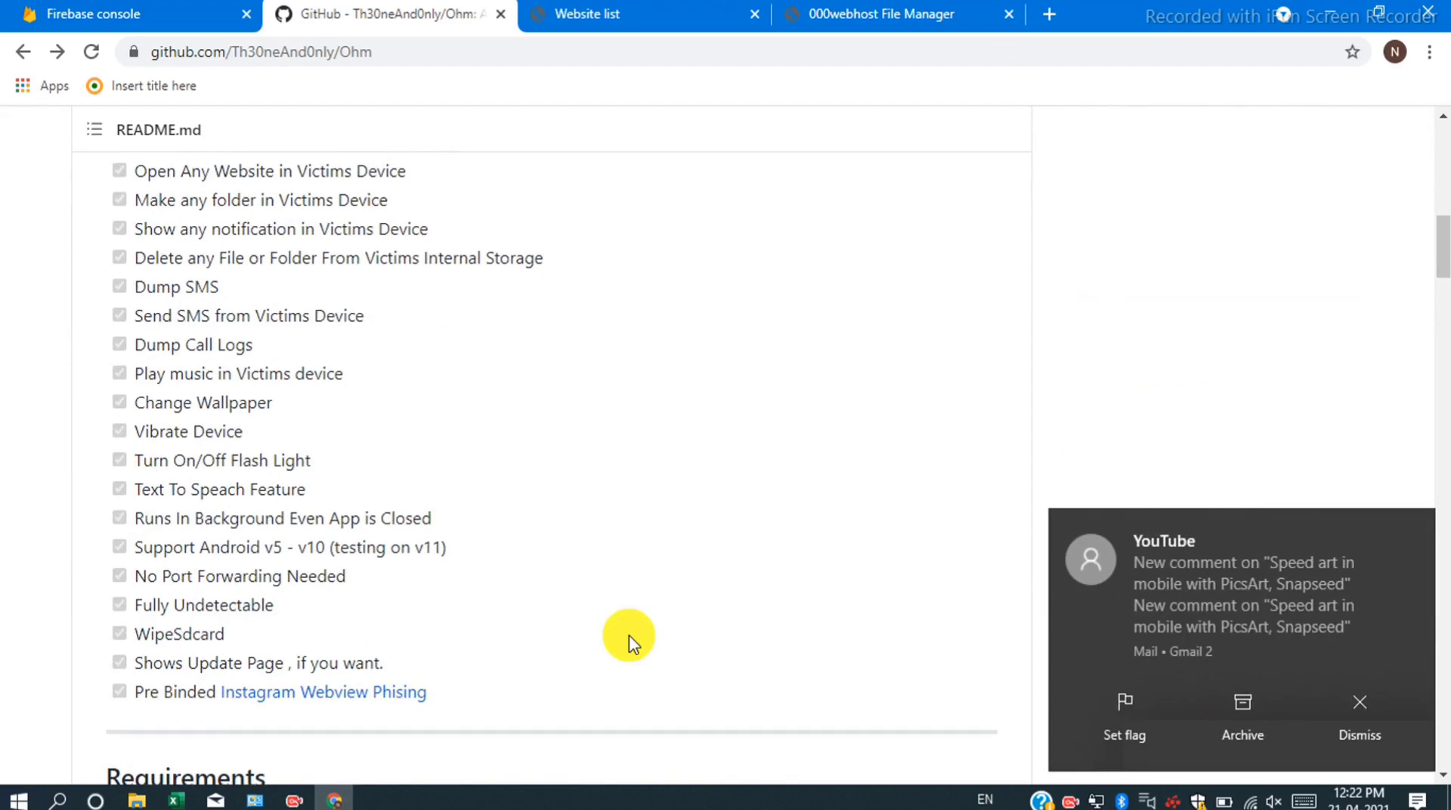
click(1354, 732)
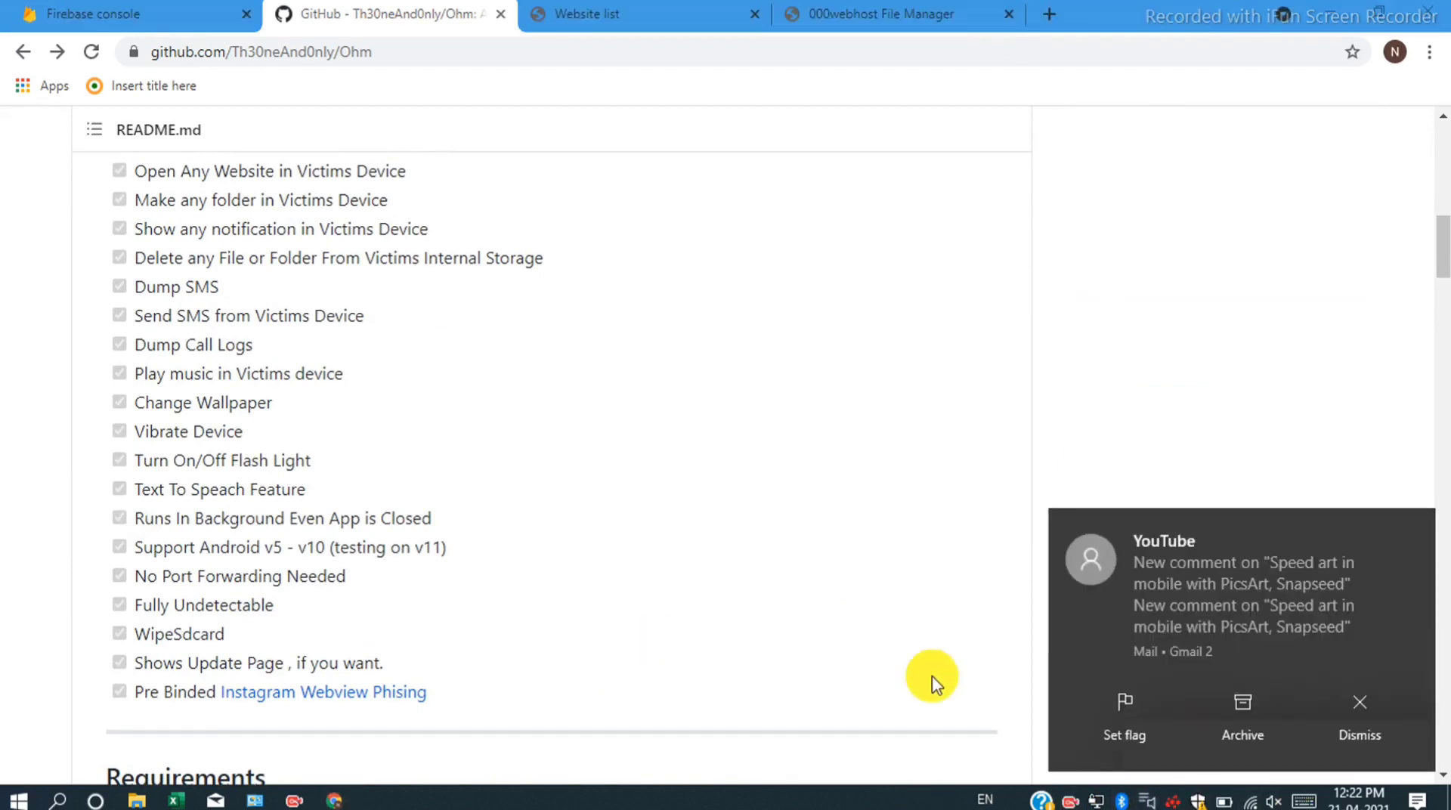
click(1359, 707)
scroll(544, 476, down, 1)
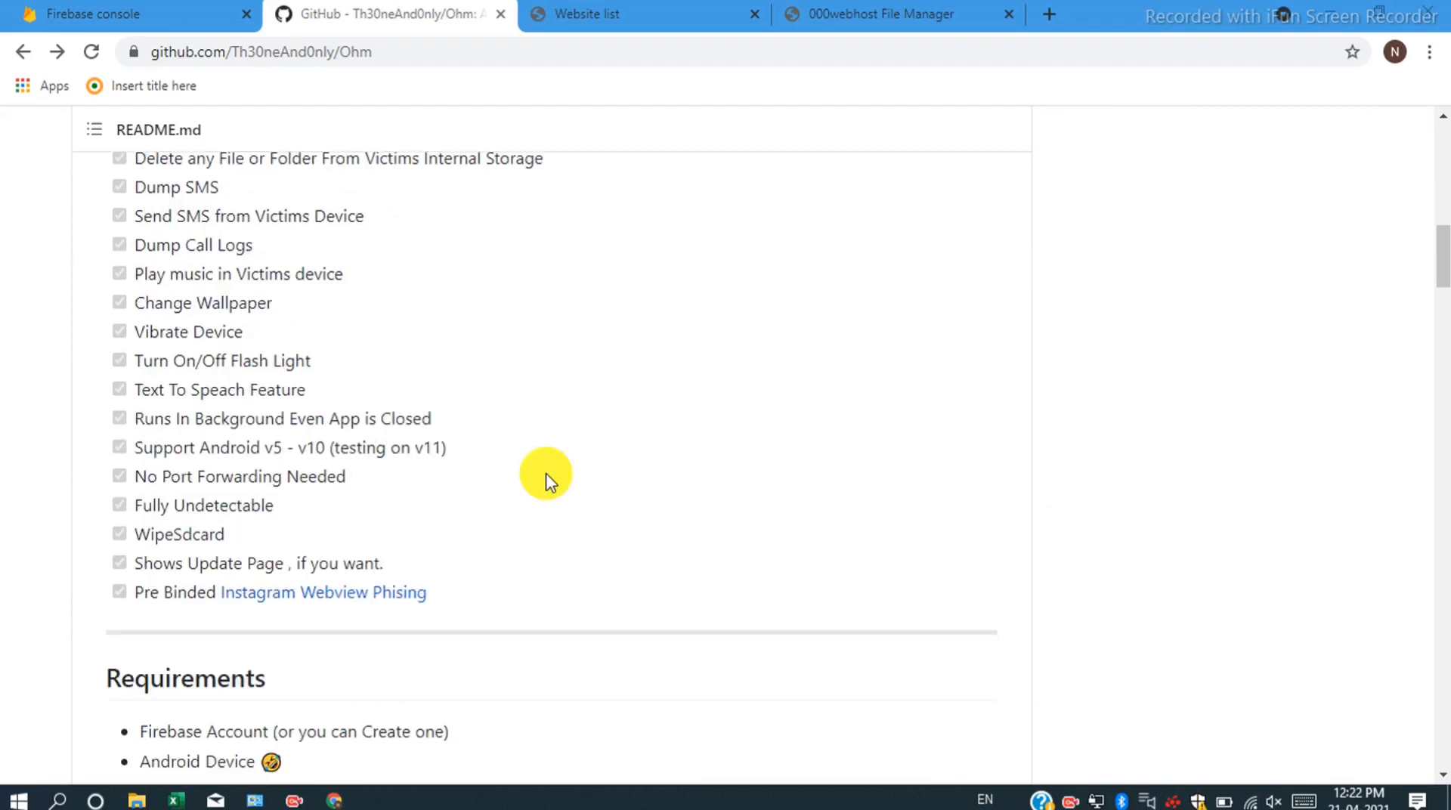
click(23, 9)
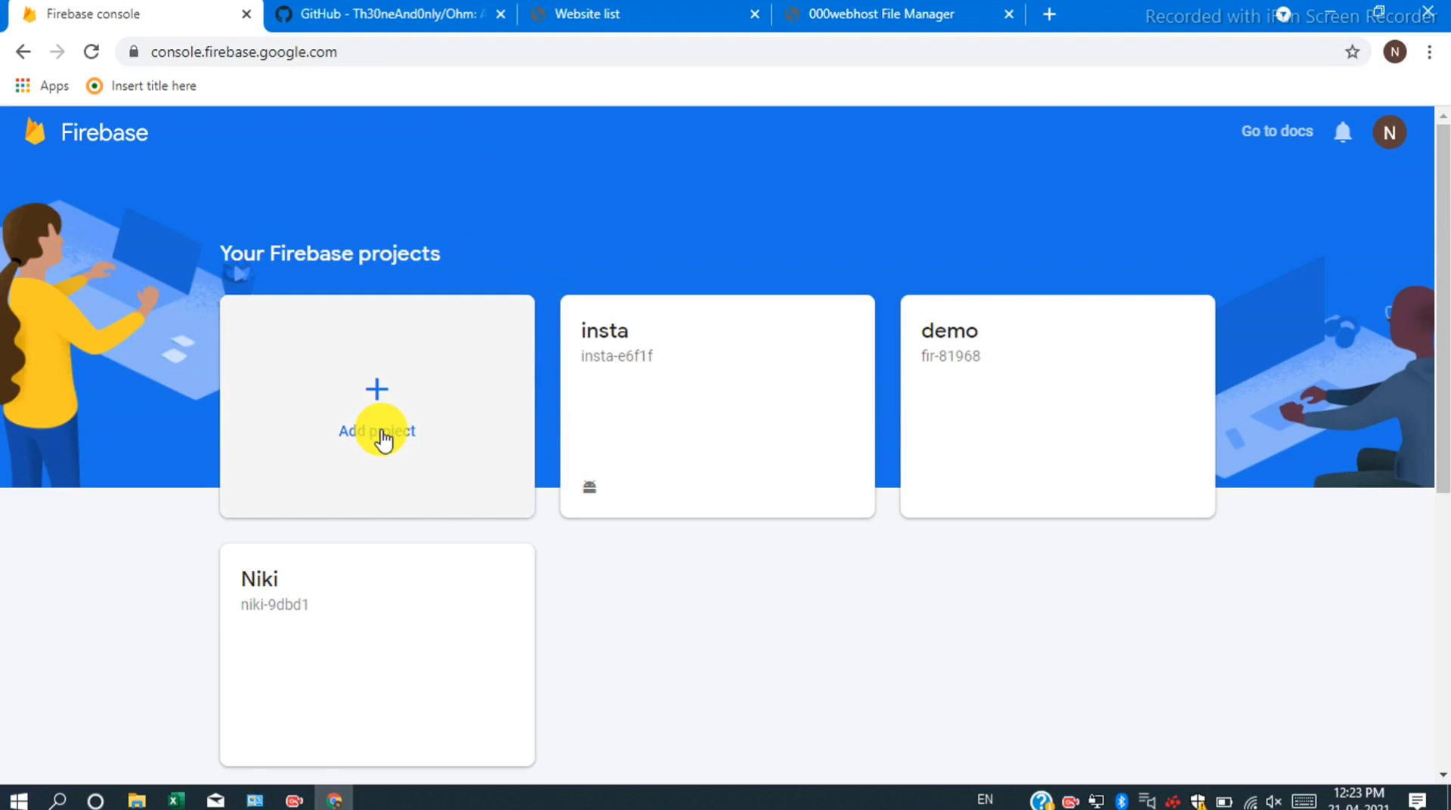
In the insta project's Authentication sign-in methods, confirm Email/Password stays enabled without saving changes.
click(609, 388)
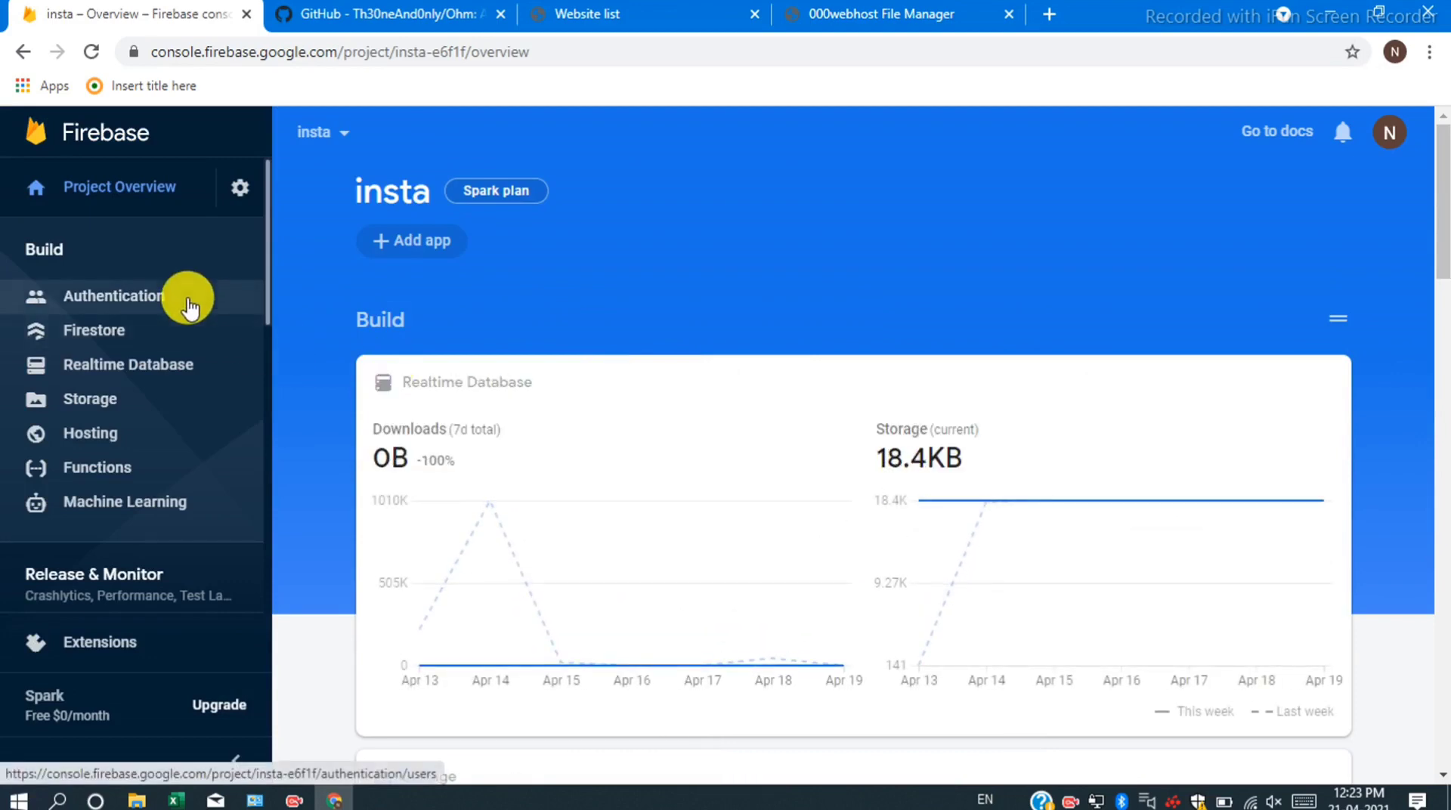
click(135, 311)
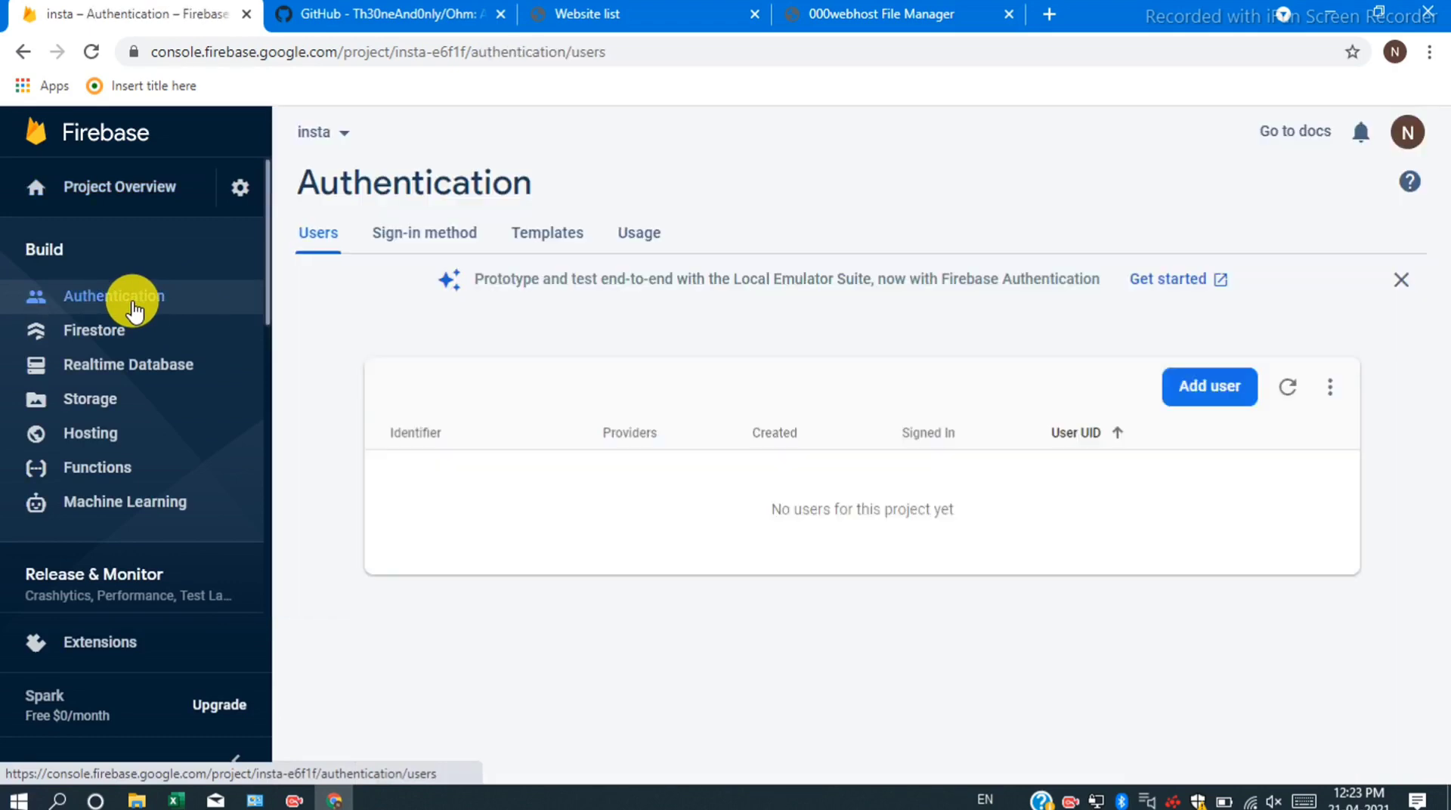
click(408, 240)
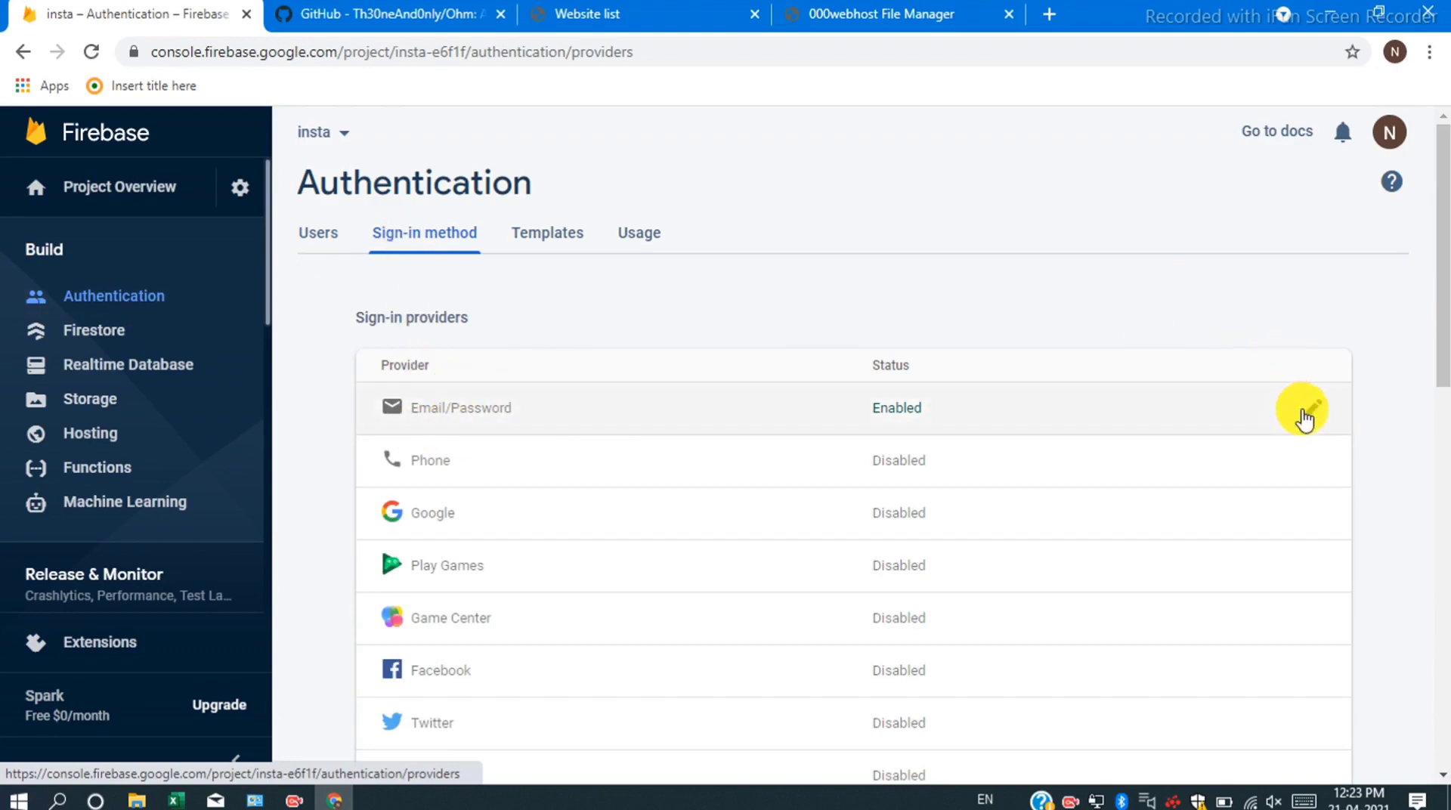
click(1309, 417)
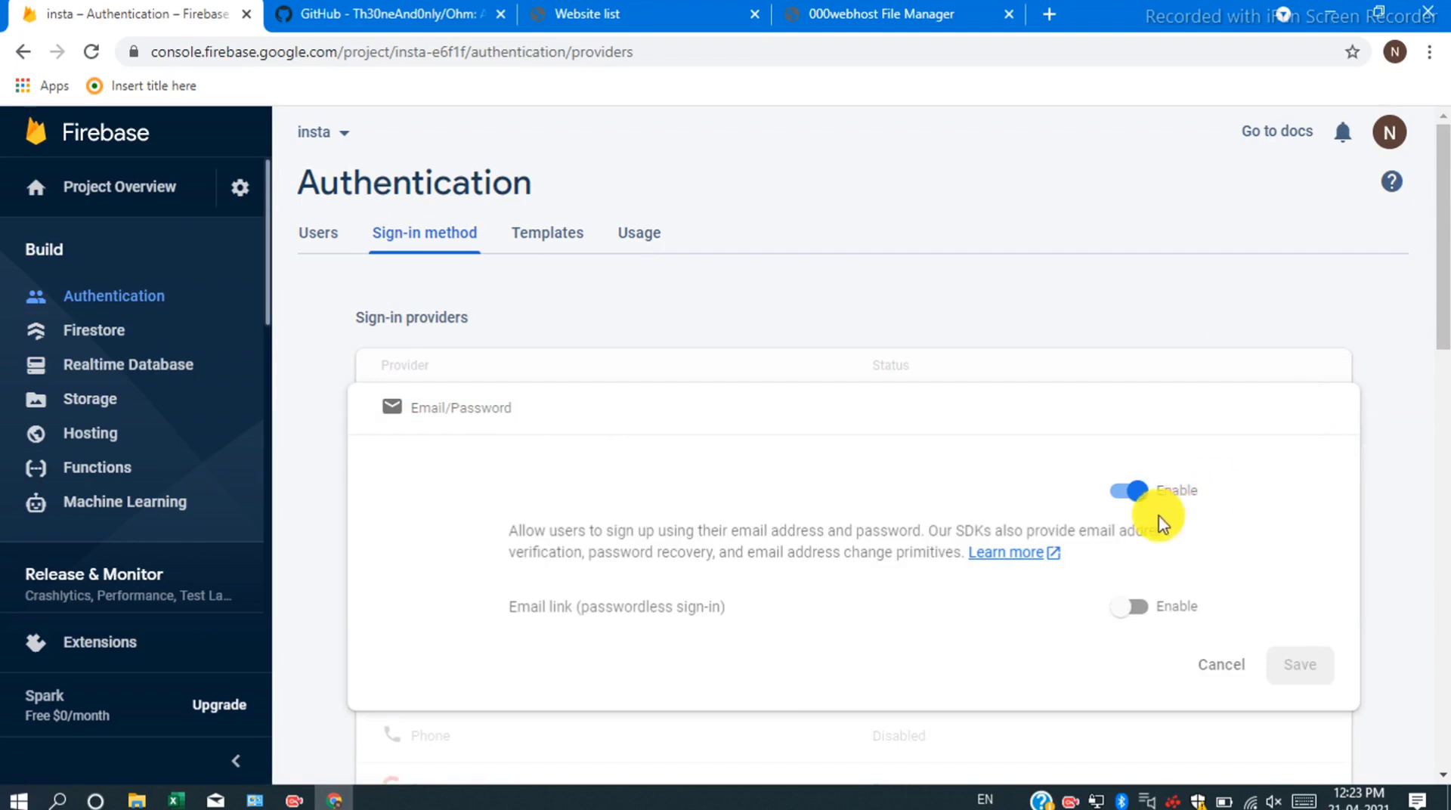
click(1131, 498)
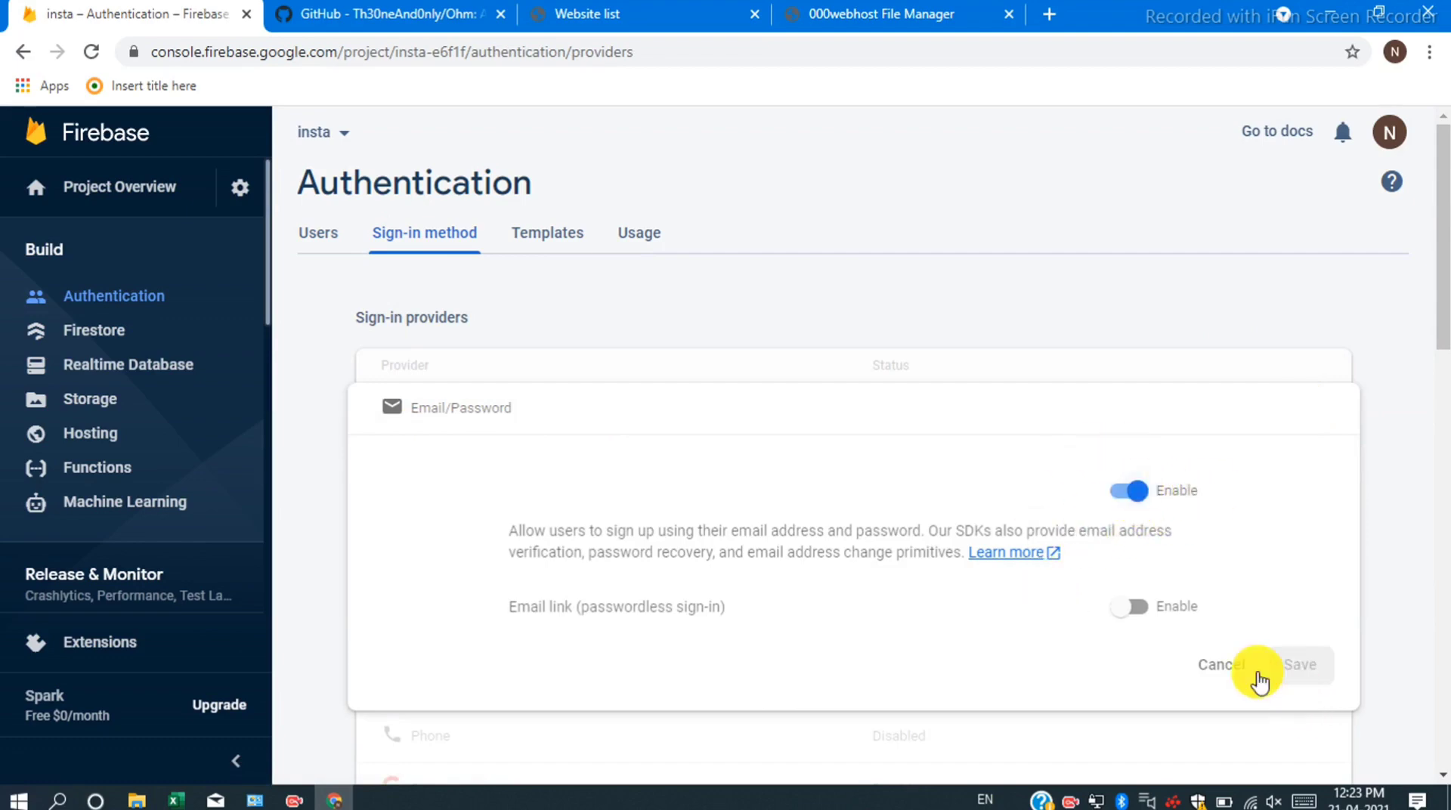
click(1225, 665)
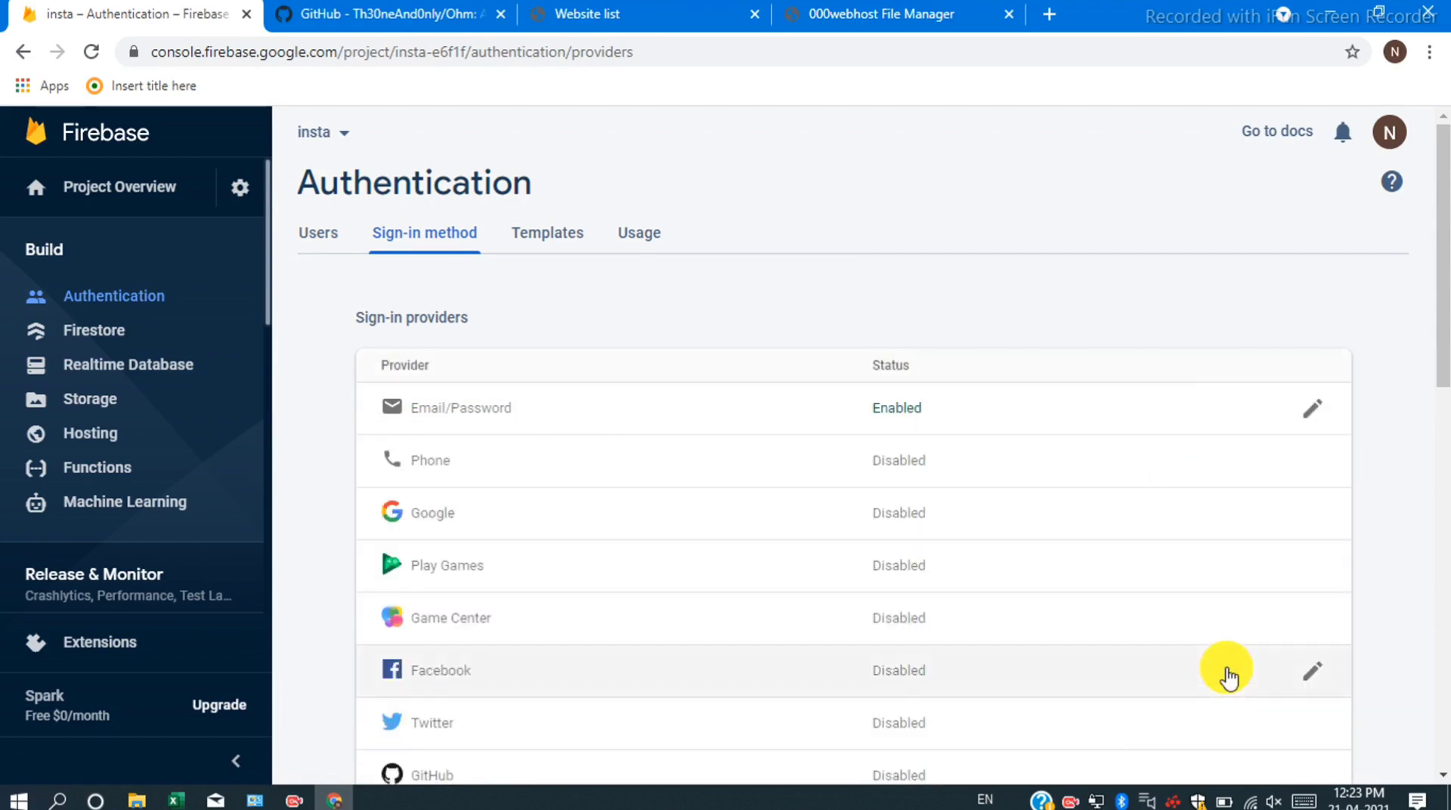
Inspect the insta project's Realtime Database and its empty Storage bucket.
click(144, 376)
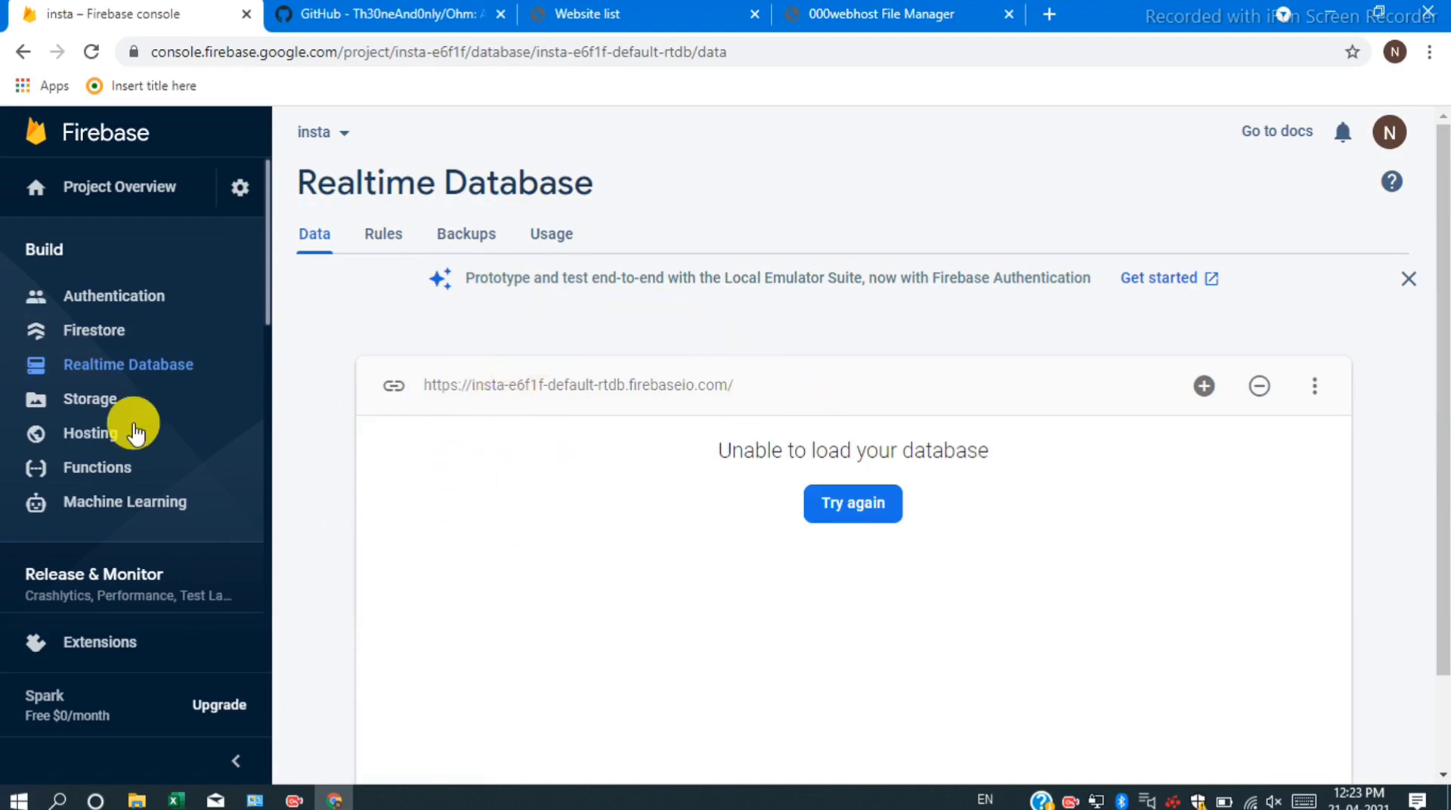
click(94, 401)
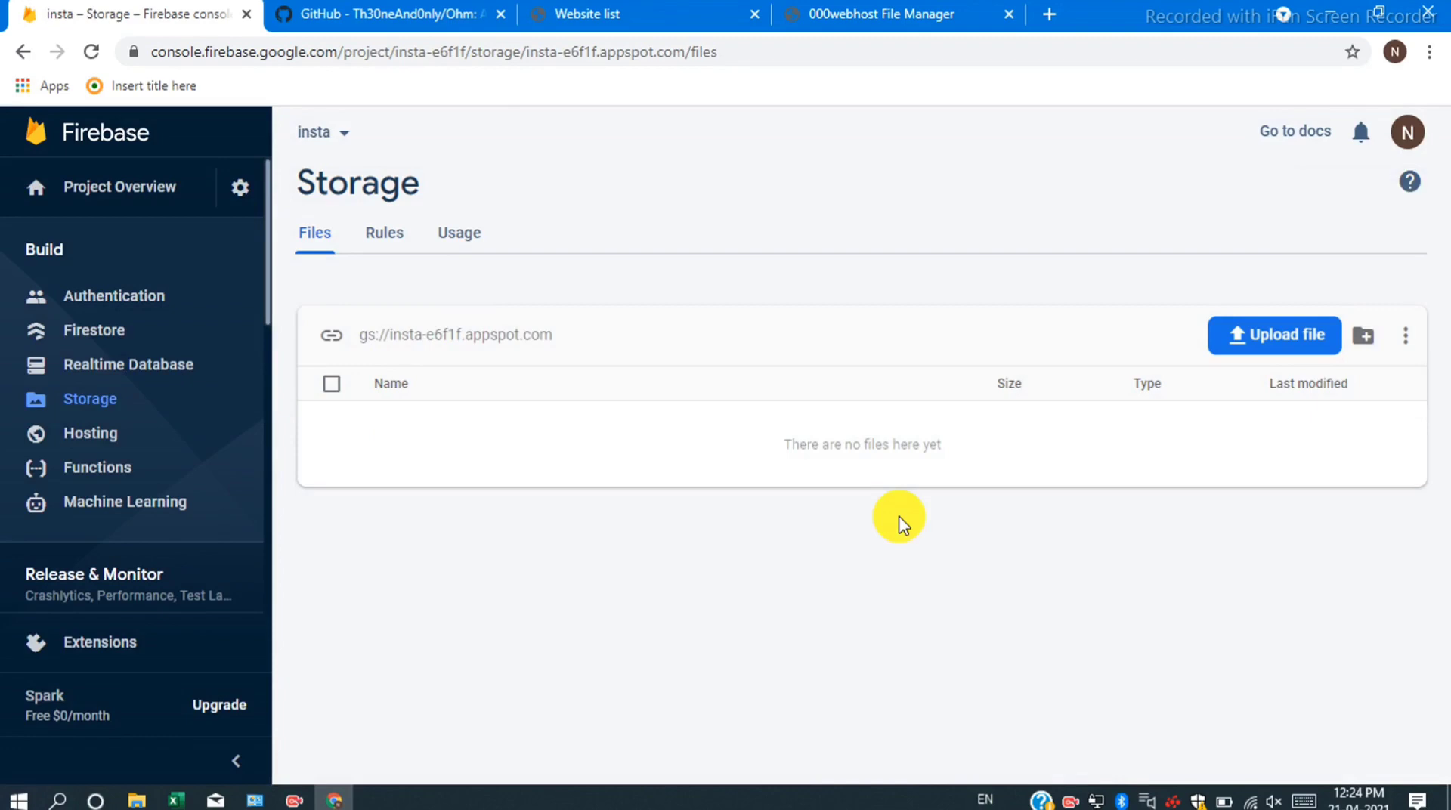
click(236, 186)
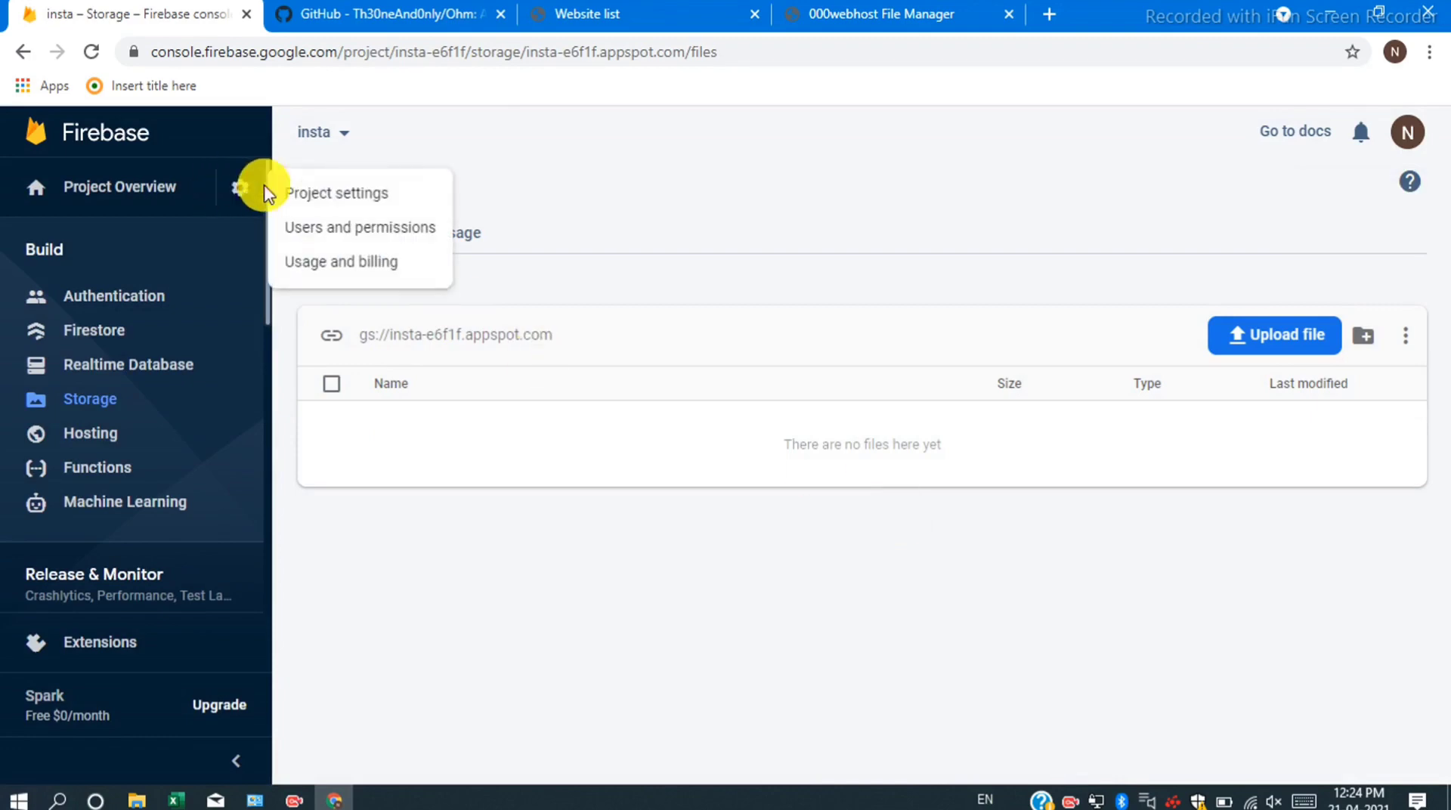
Open the insta project's general settings and scroll down to the Your apps section.
click(310, 198)
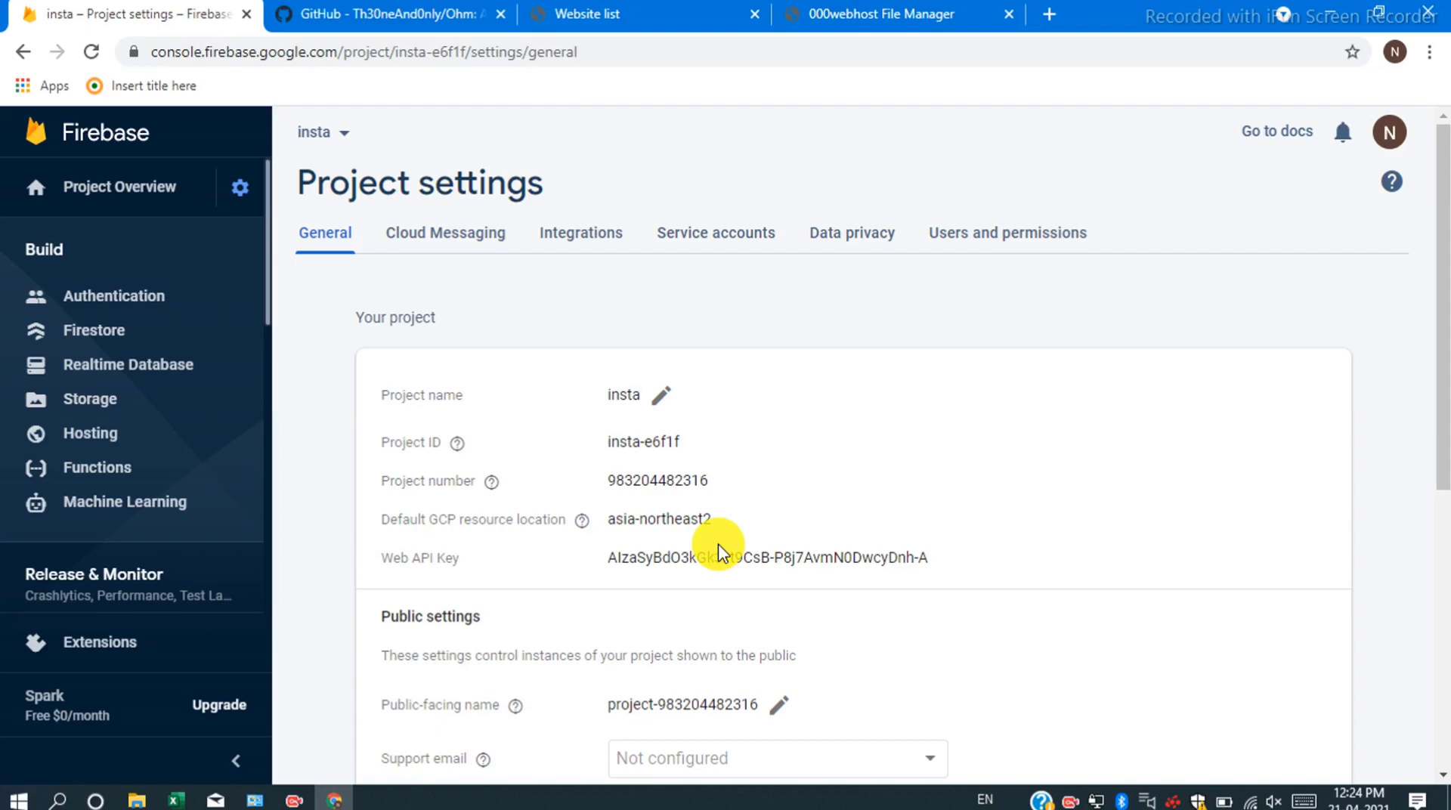
scroll(718, 549, down, 4)
scroll(718, 549, down, 2)
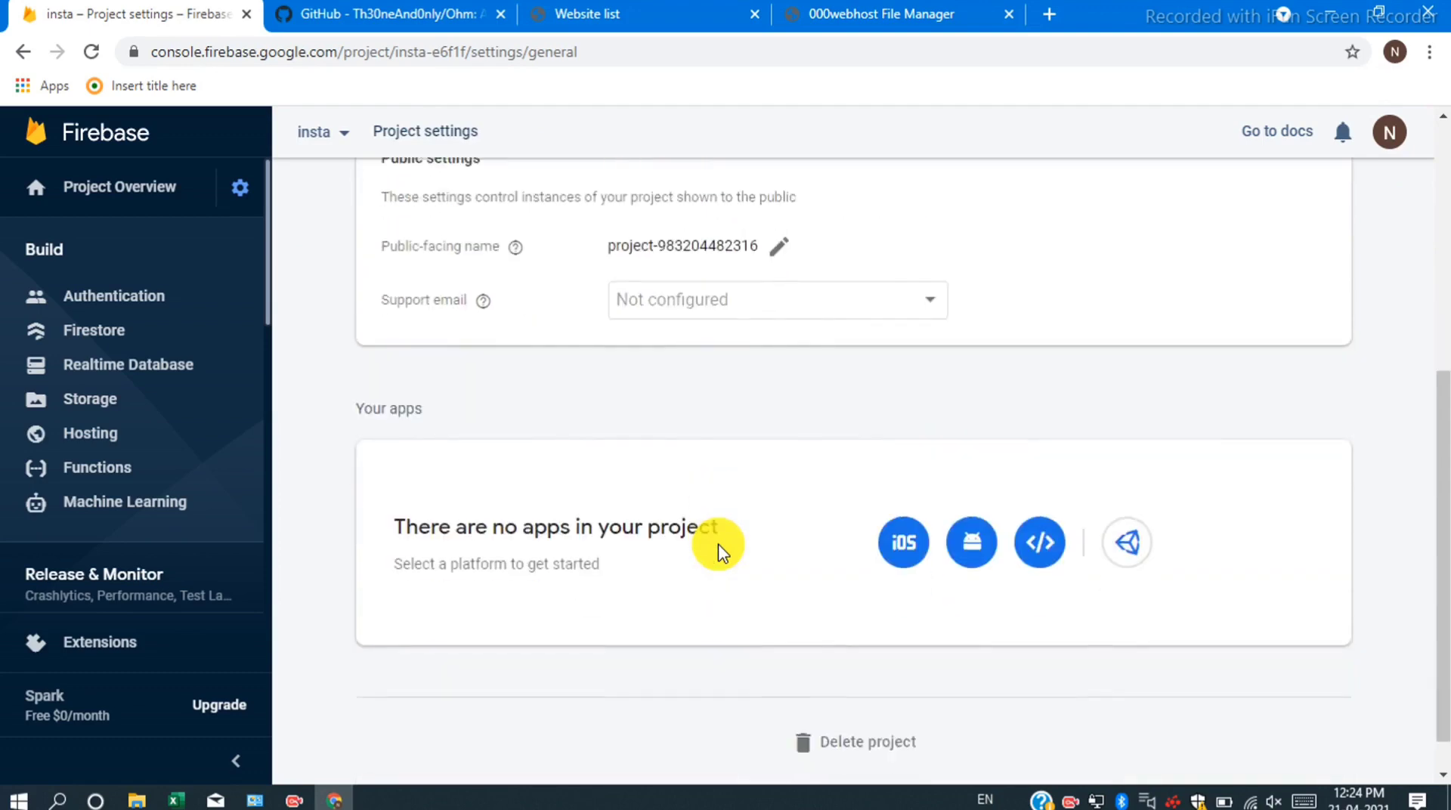
scroll(718, 549, down, 1)
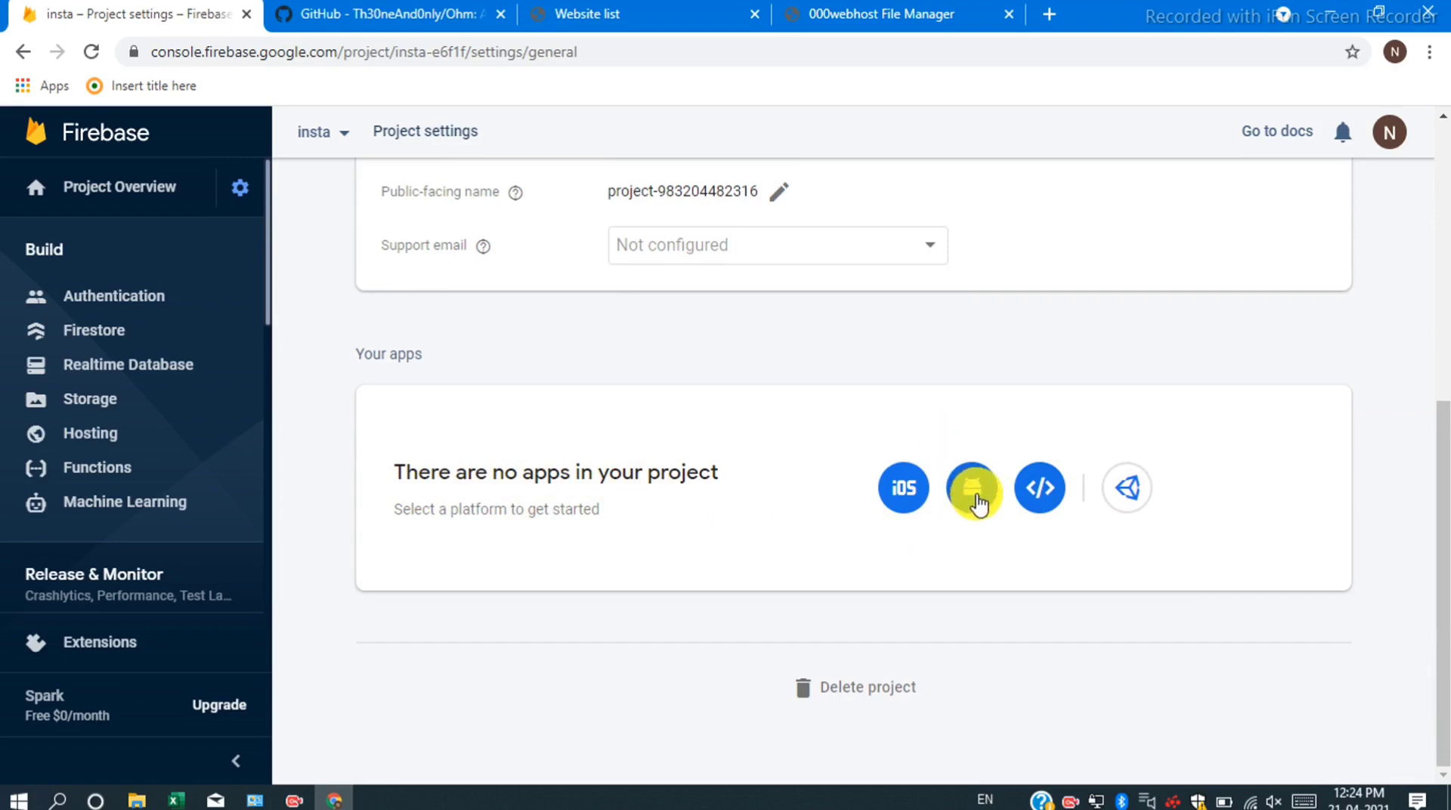
Register an Android app with package name com.insta and nickname insta.
click(975, 493)
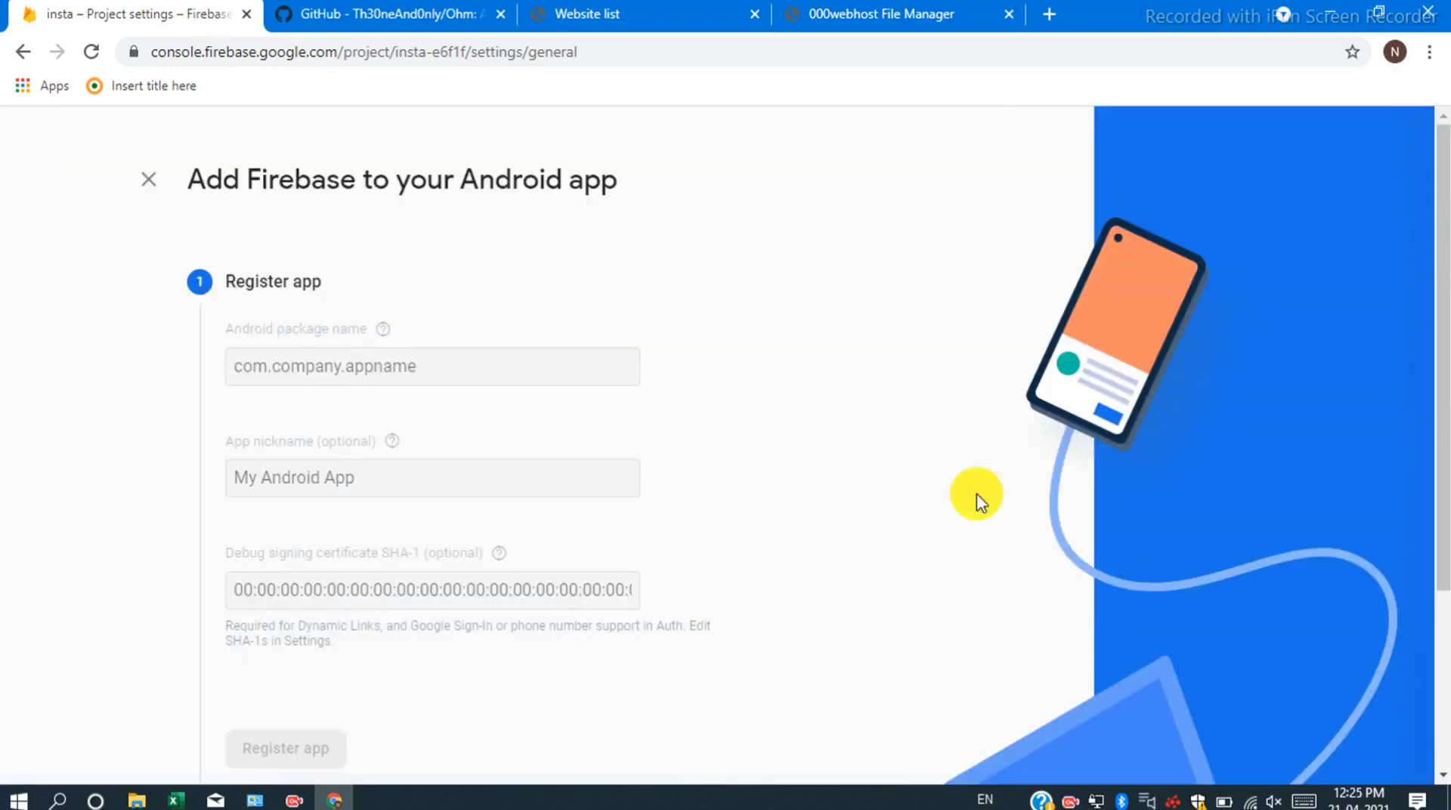
click(465, 364)
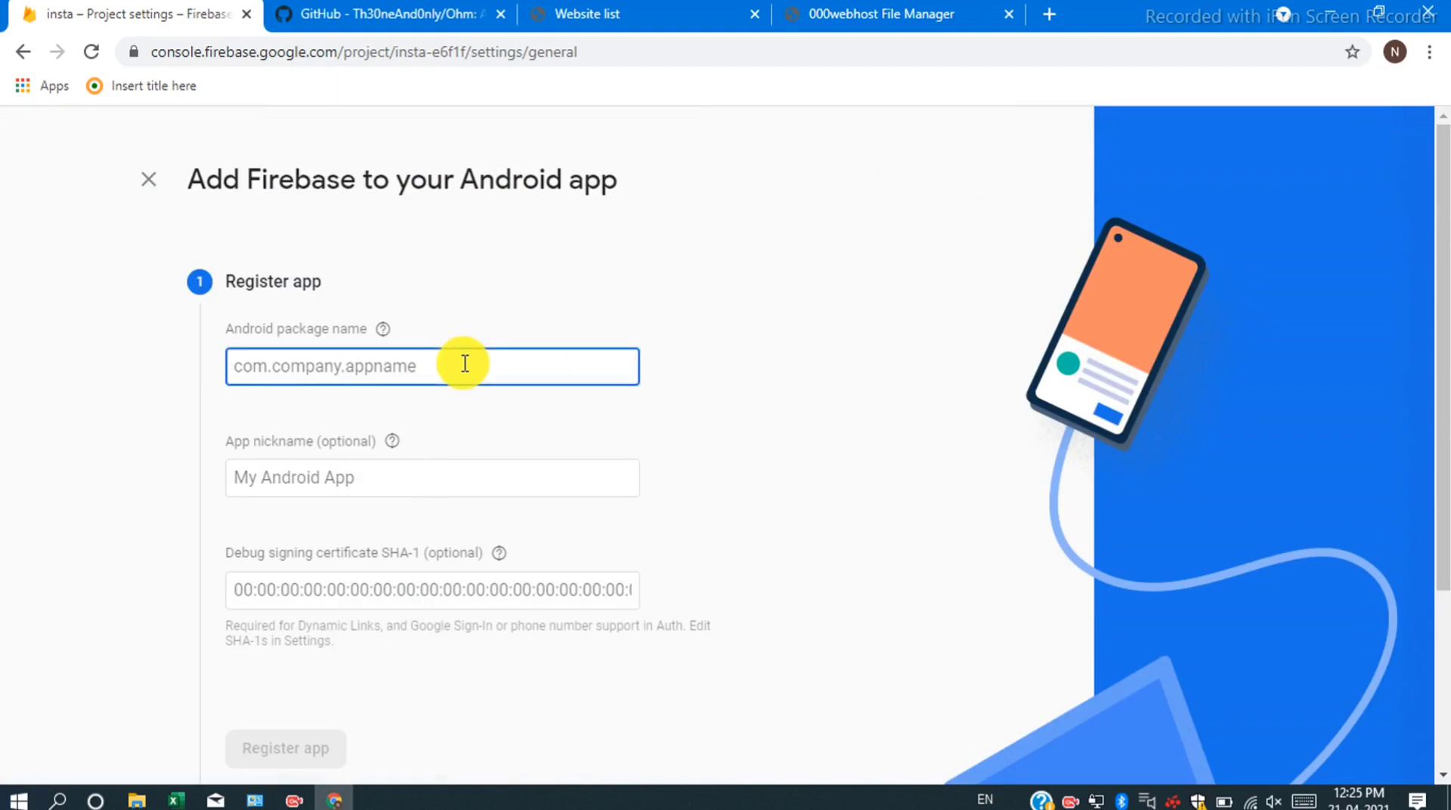
click(325, 429)
text(co)
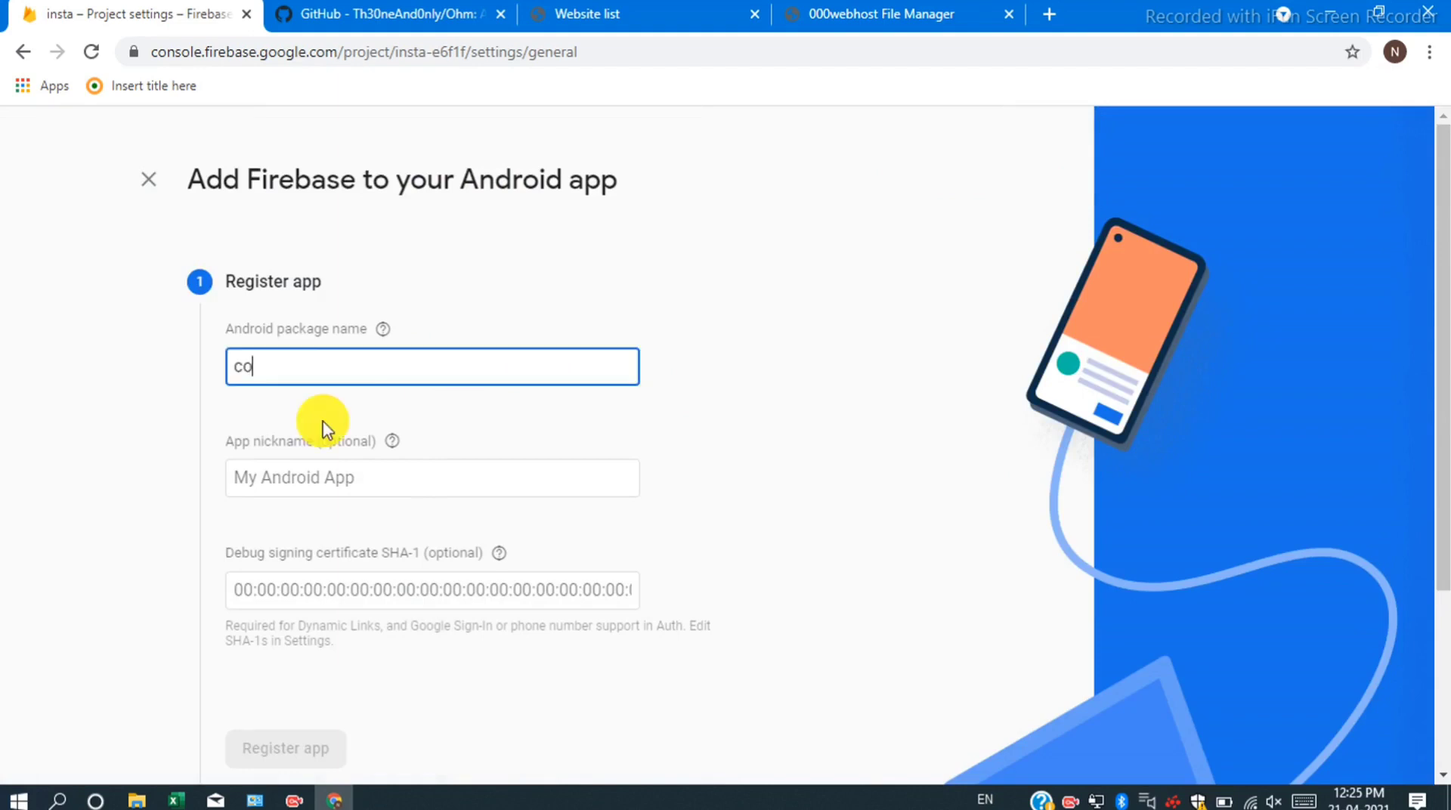
text(m.insta)
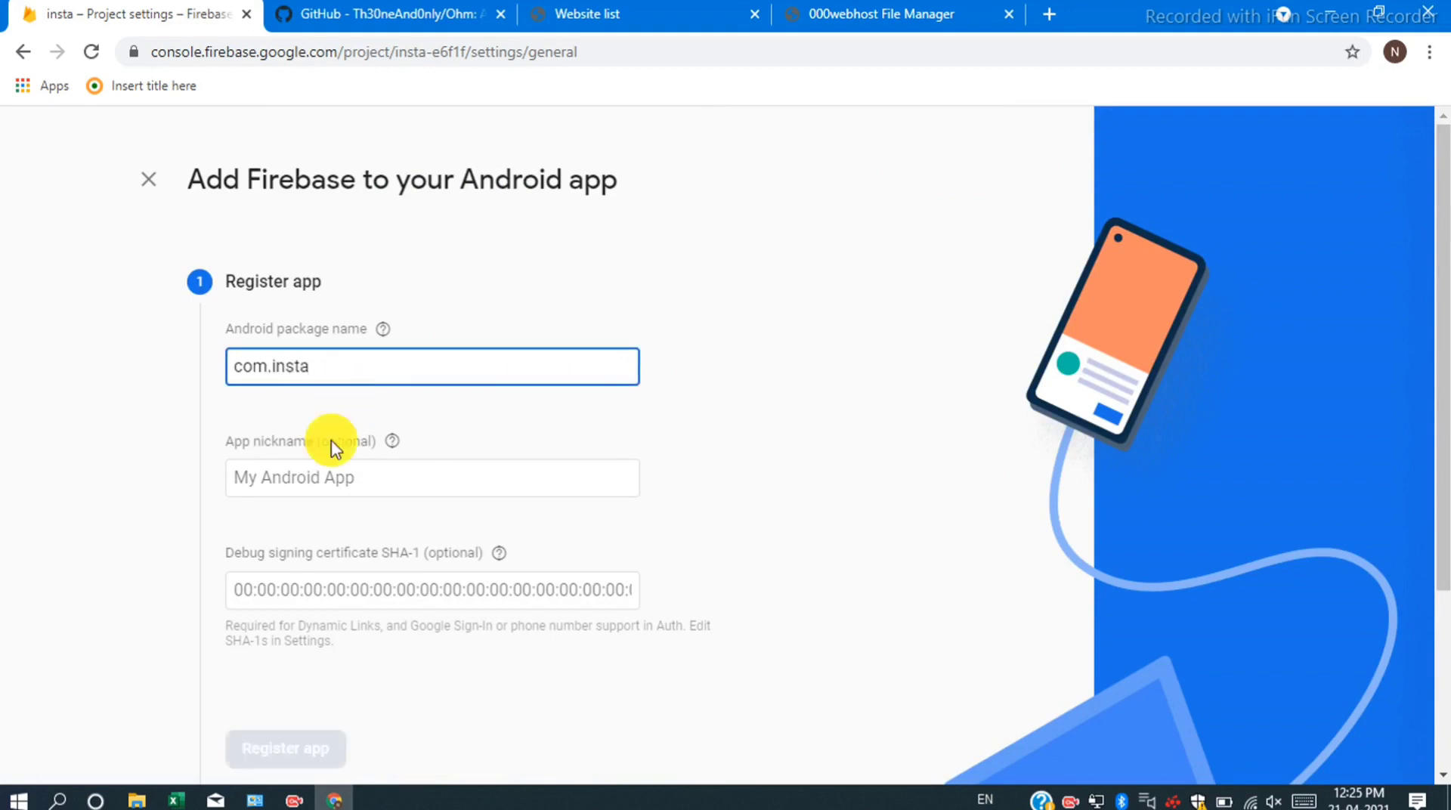
click(340, 487)
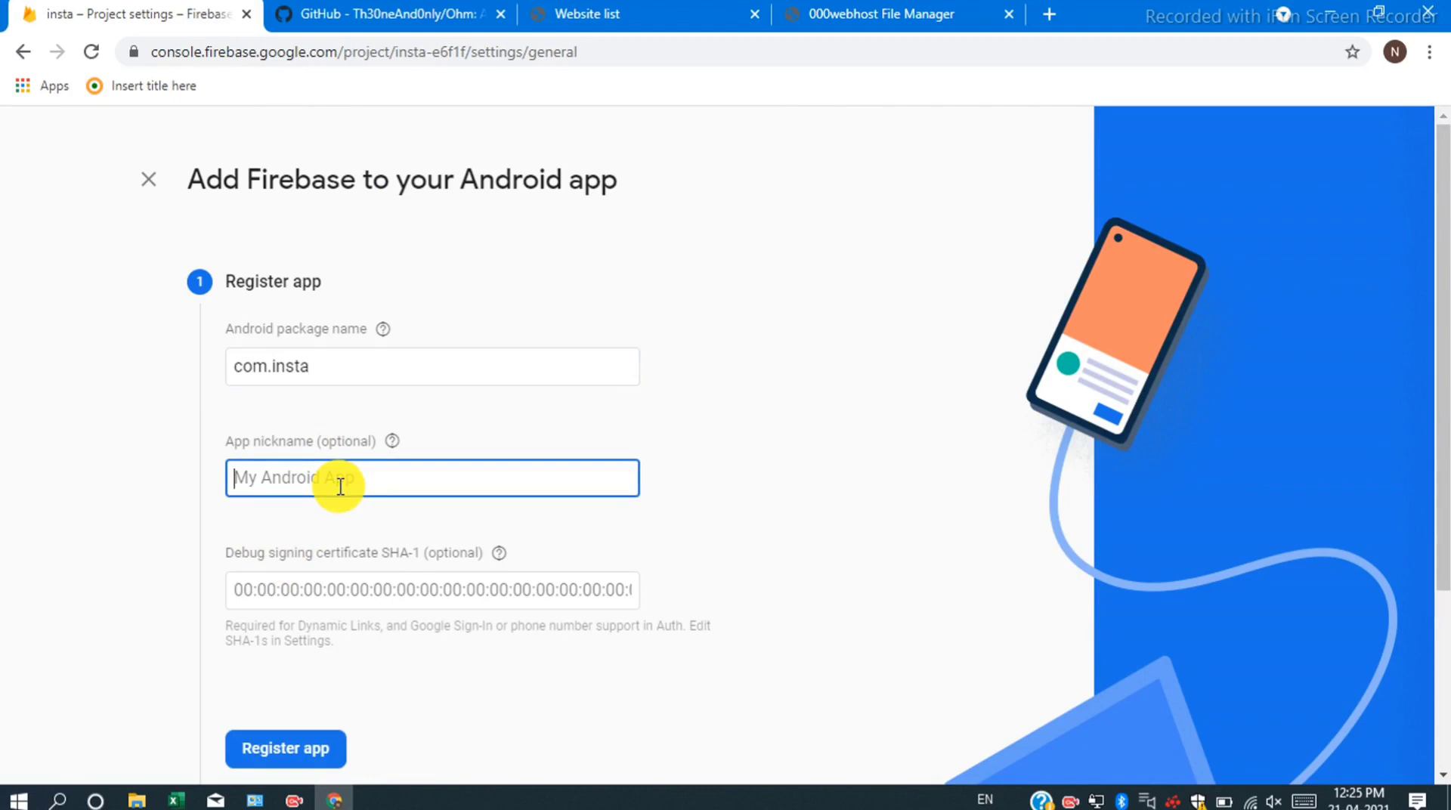
text(insta)
click(292, 756)
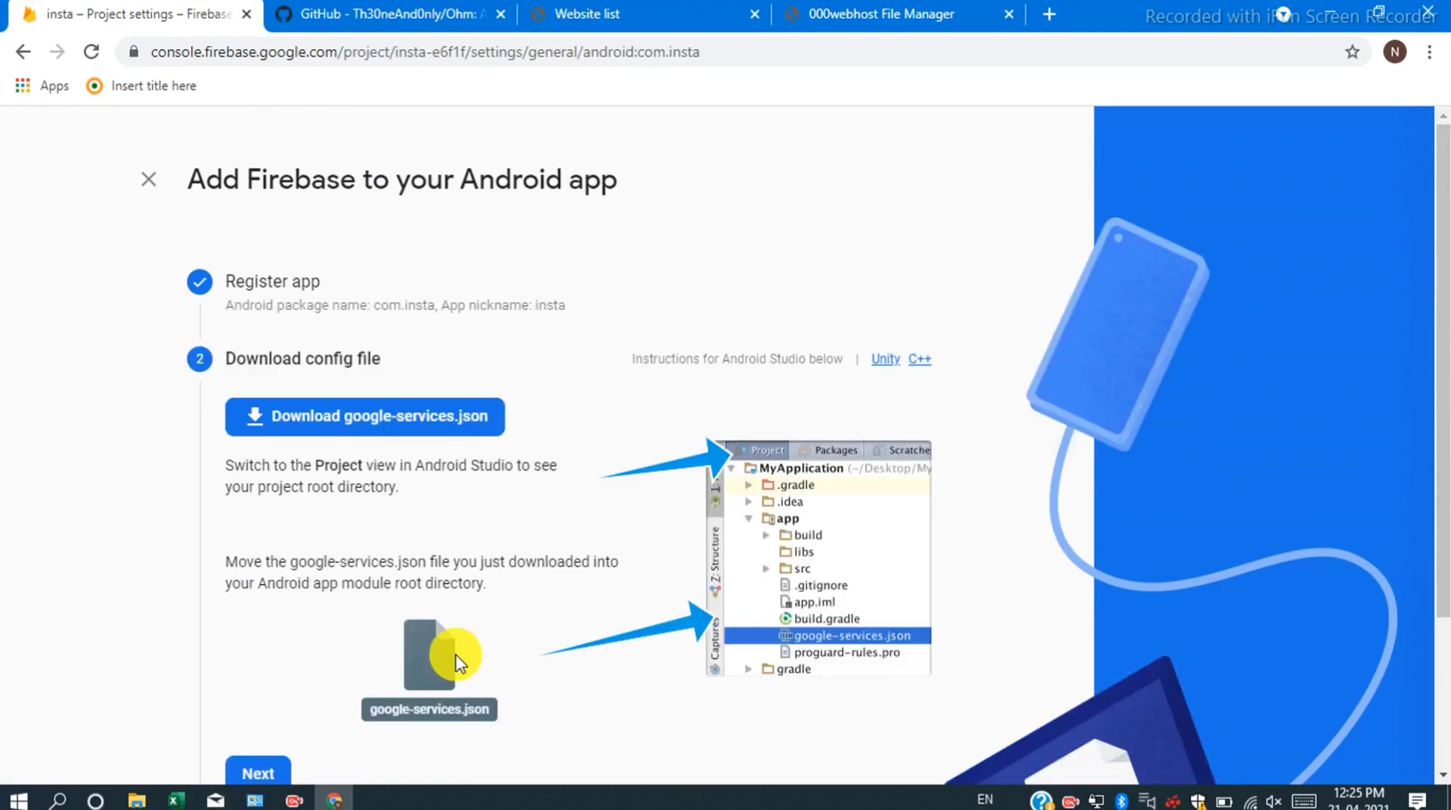
Download google-services.json and finish the remaining setup steps back to the console.
click(409, 423)
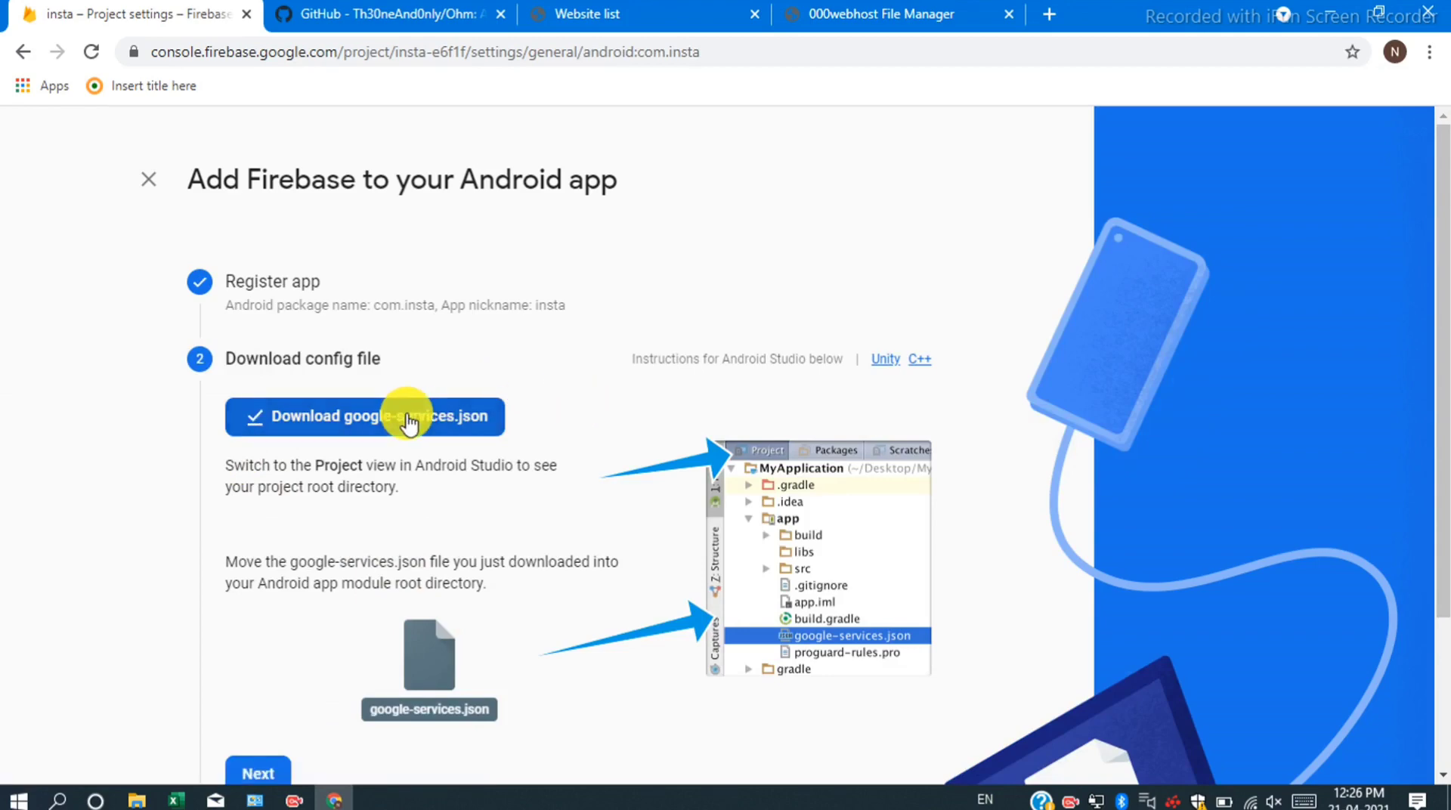
scroll(409, 423, down, 1)
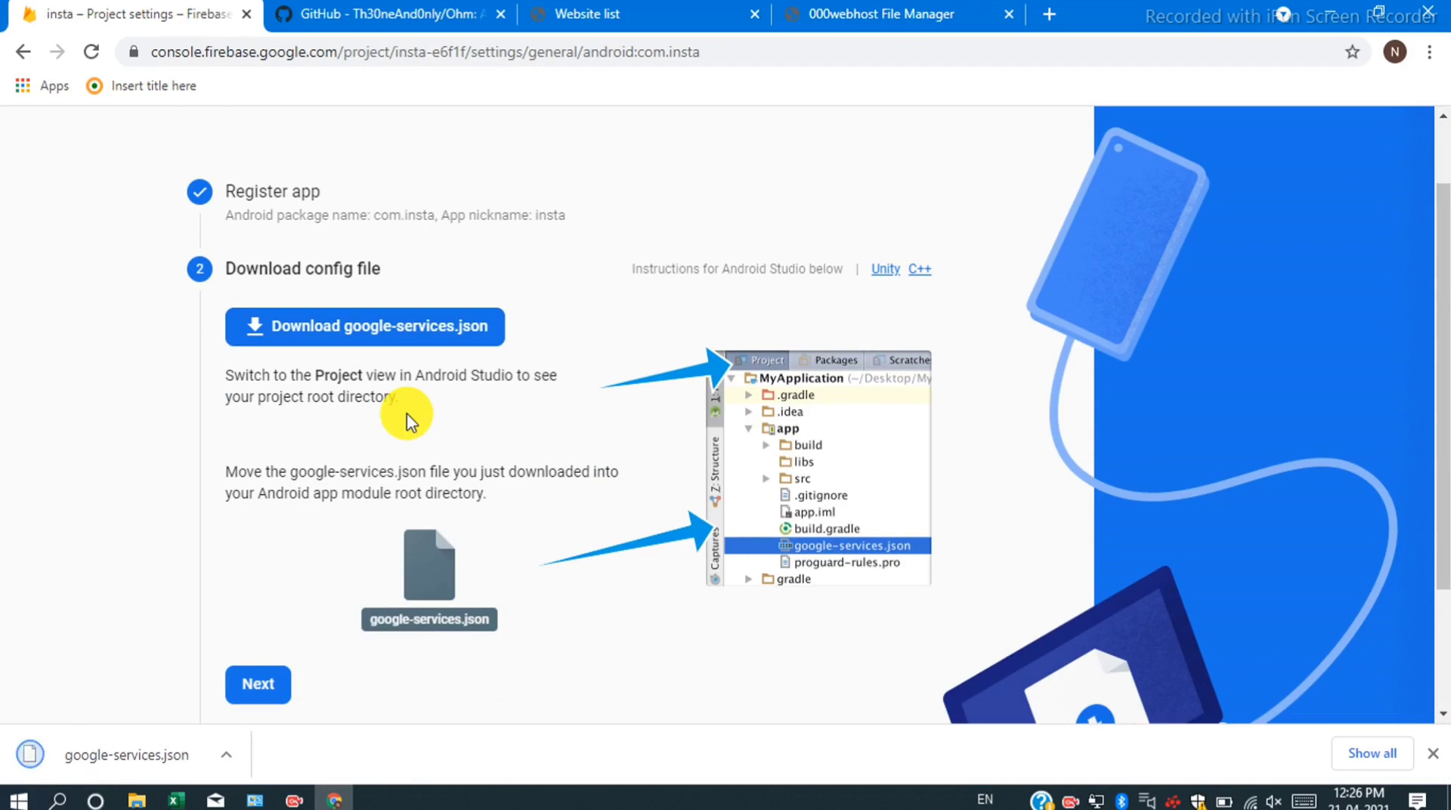
click(260, 687)
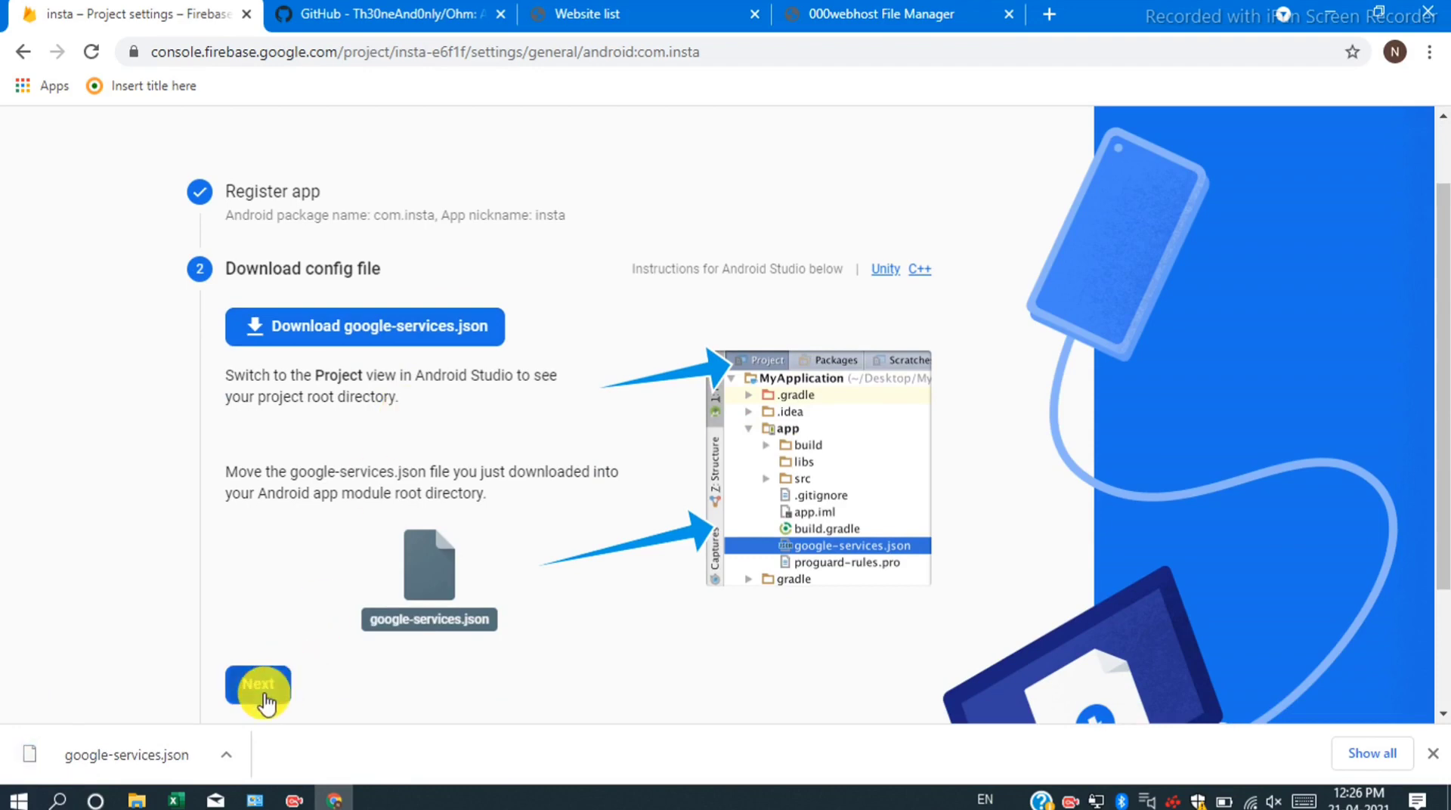
scroll(395, 518, down, 5)
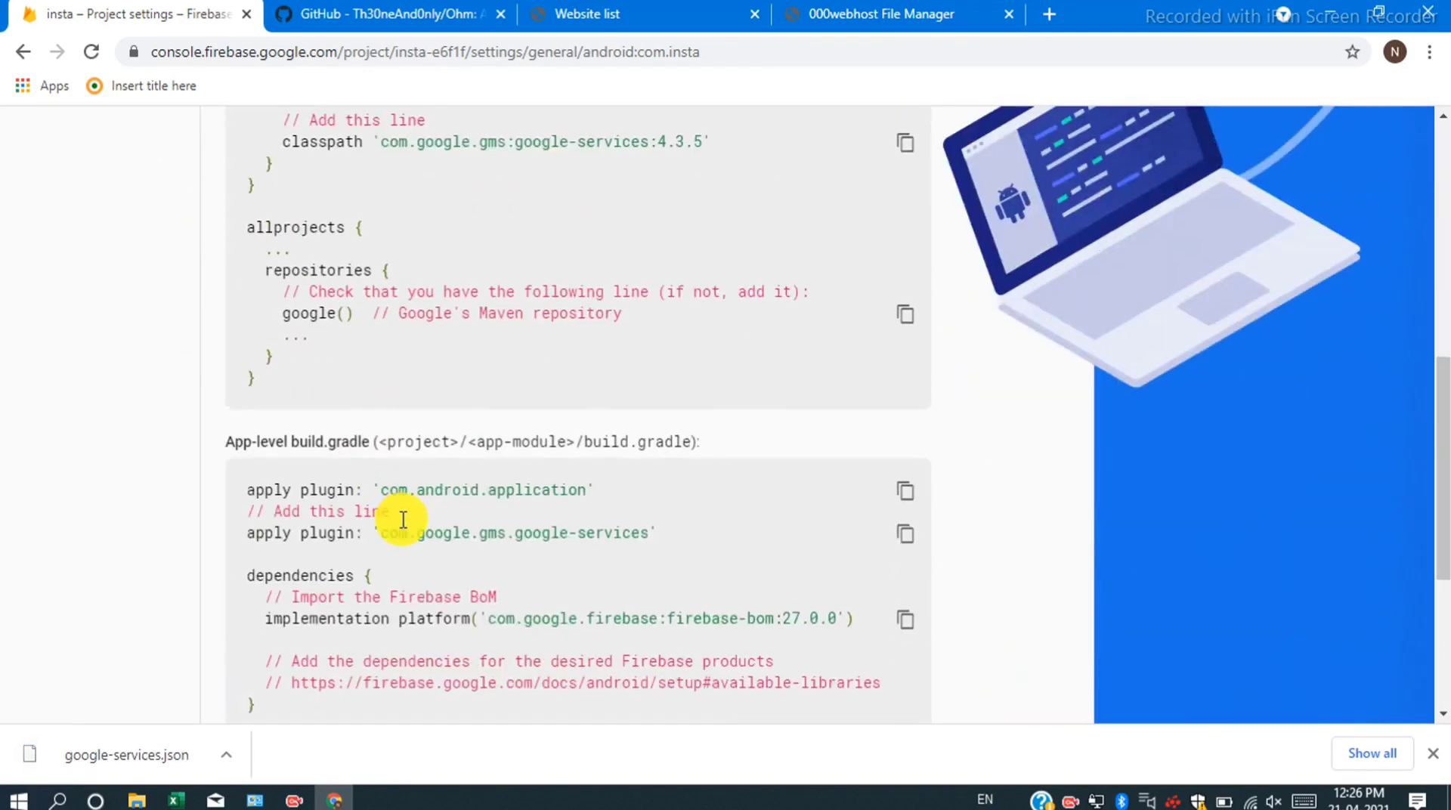
scroll(417, 555, down, 3)
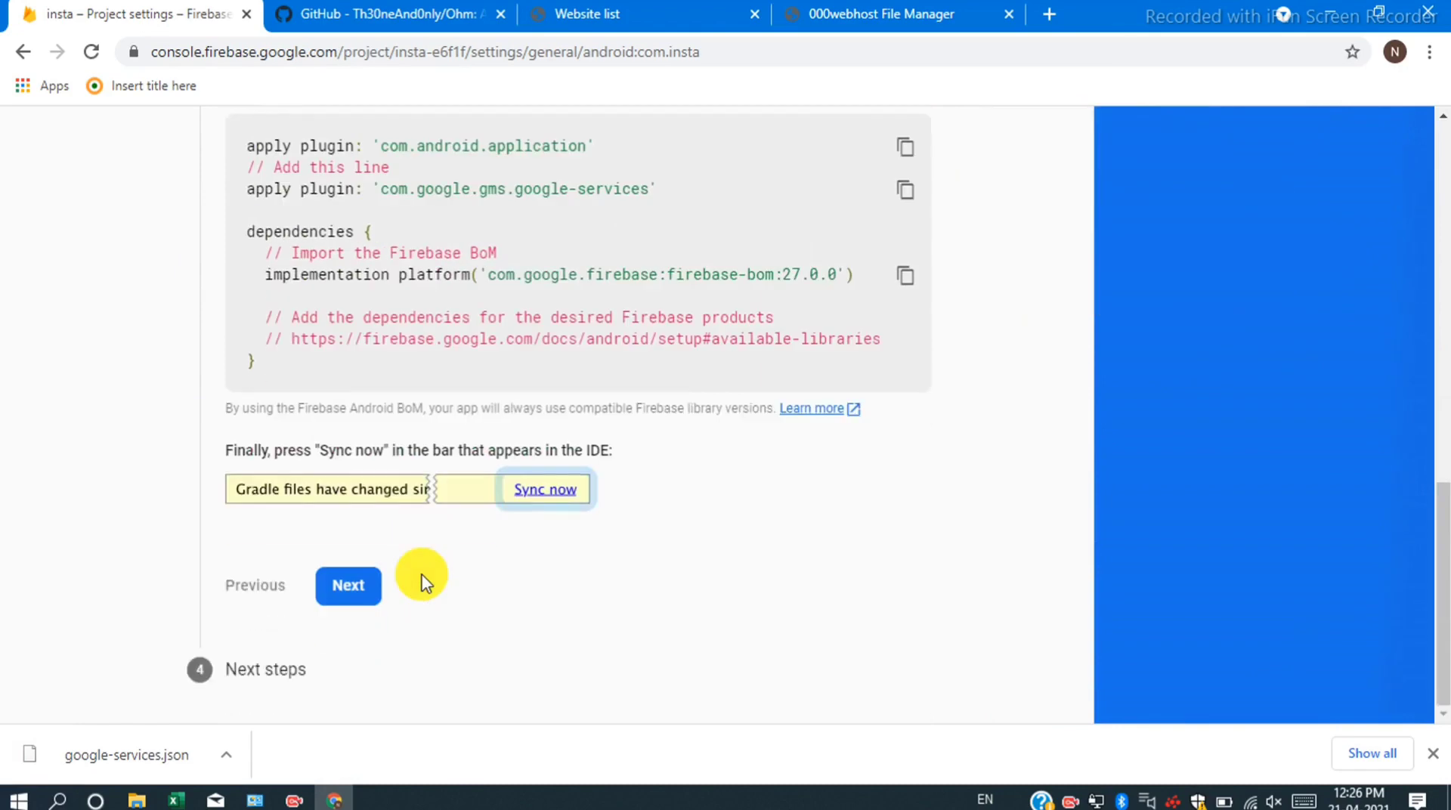
click(327, 598)
click(368, 670)
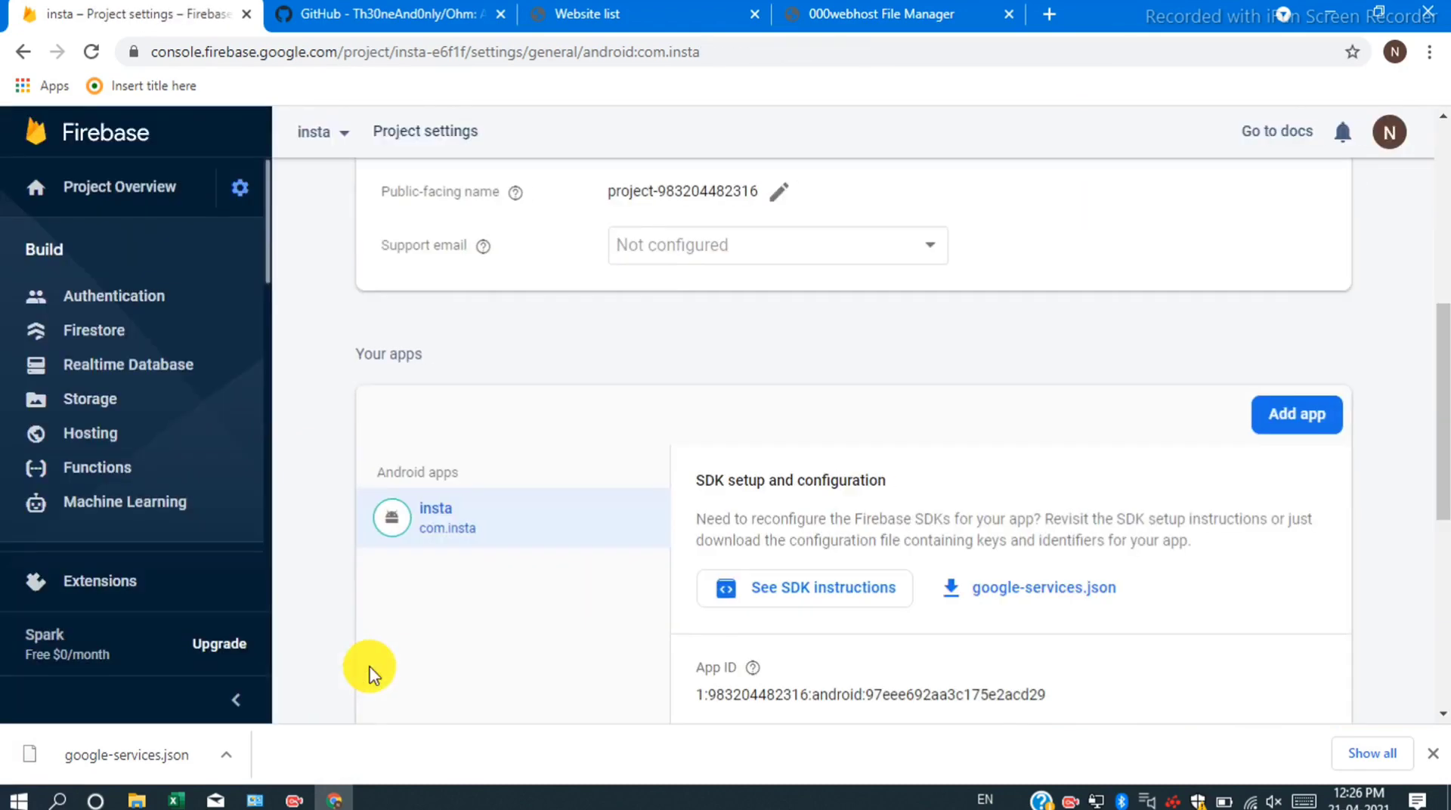
Review the insta Android app's details, then switch to the 000webhost website list.
scroll(789, 475, down, 4)
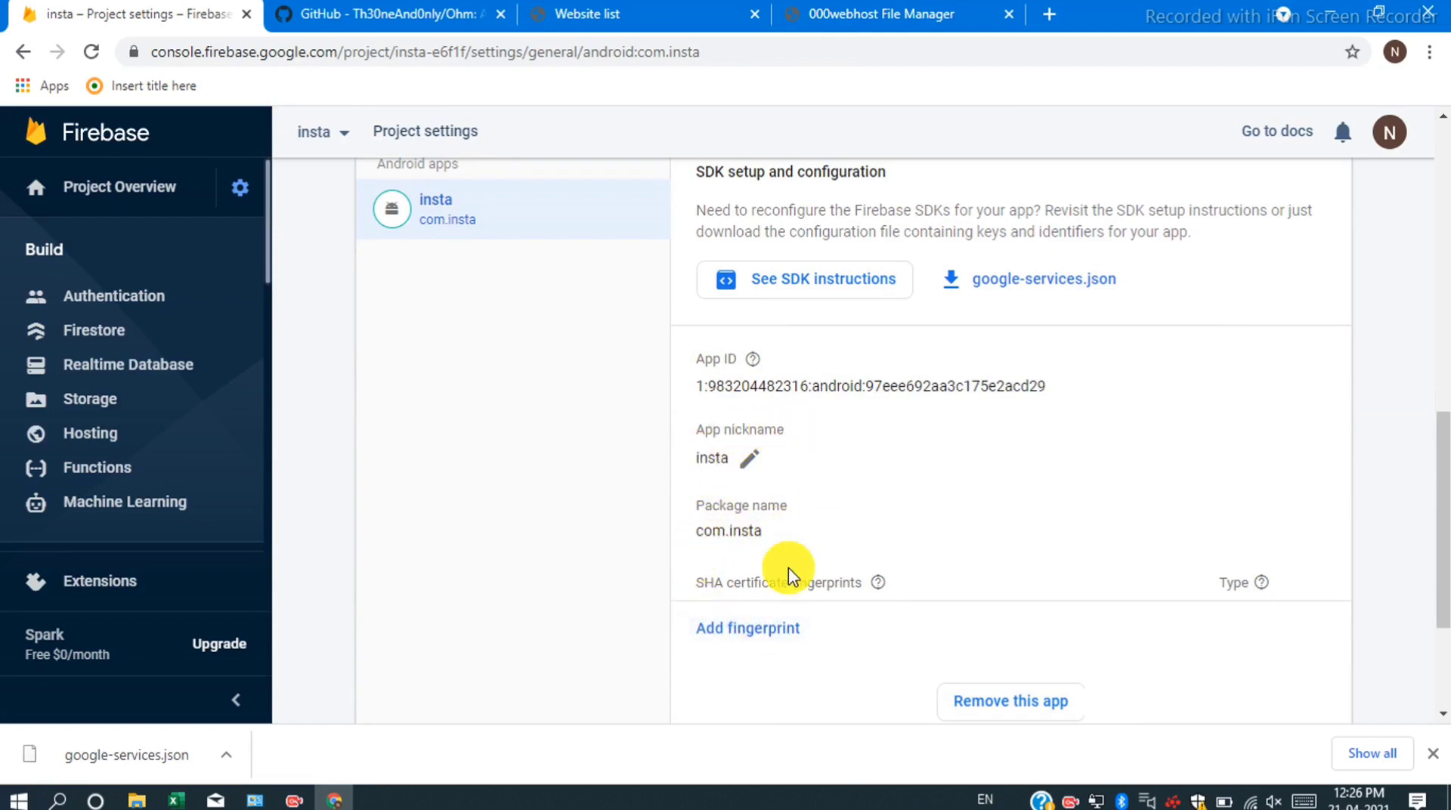
scroll(645, 392, up, 15)
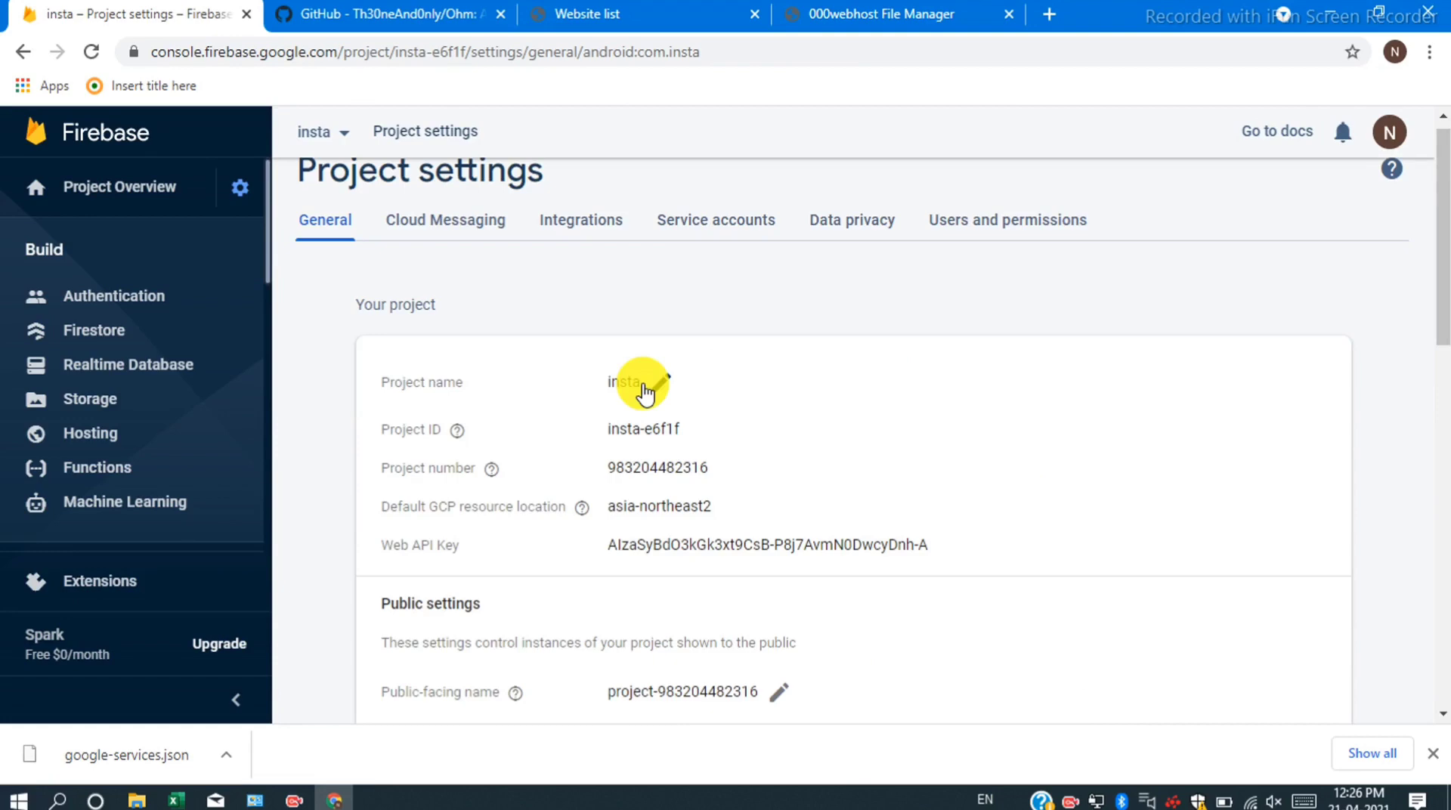
click(727, 8)
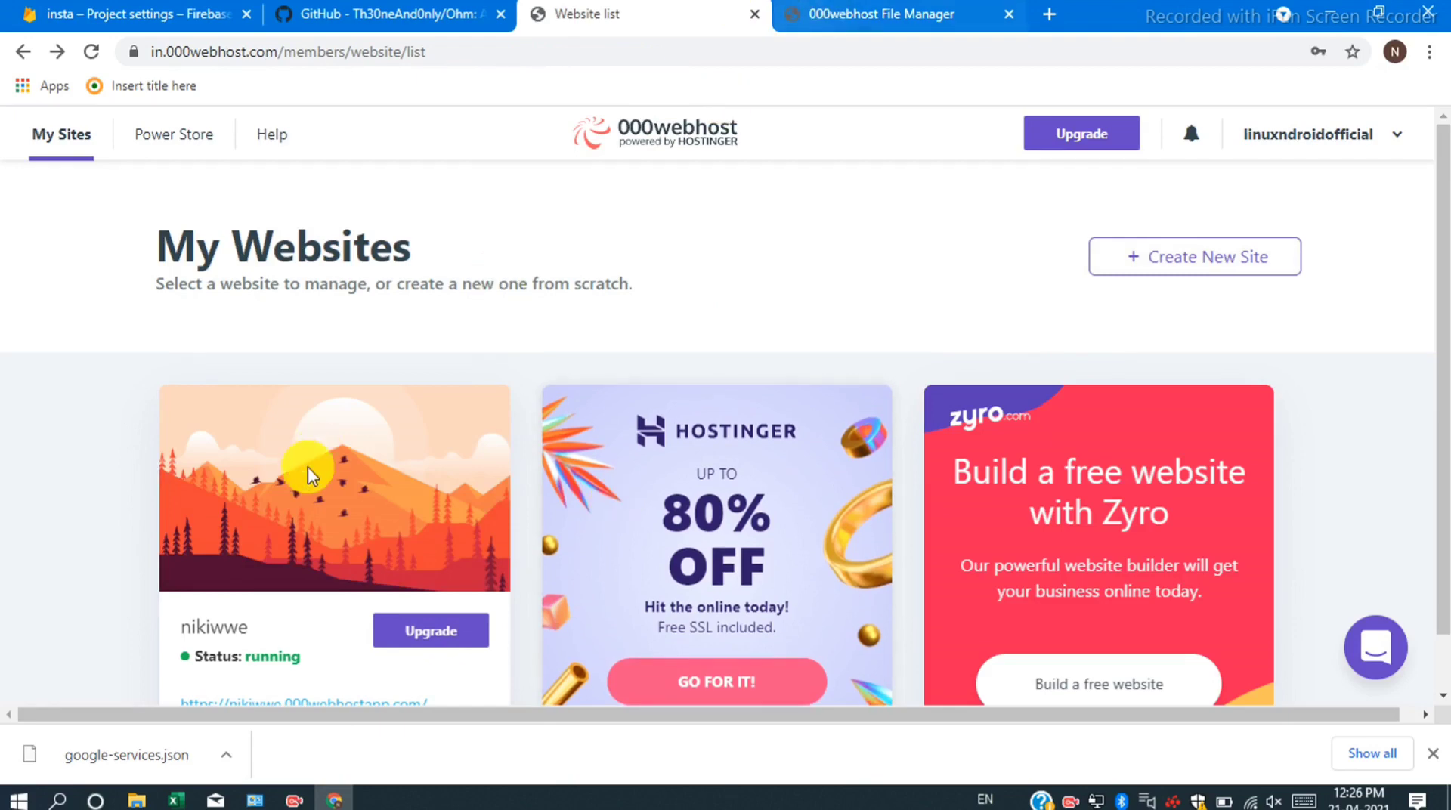
Open Manage Website for the nikiwwe site and go to its File Manager page.
scroll(307, 466, down, 1)
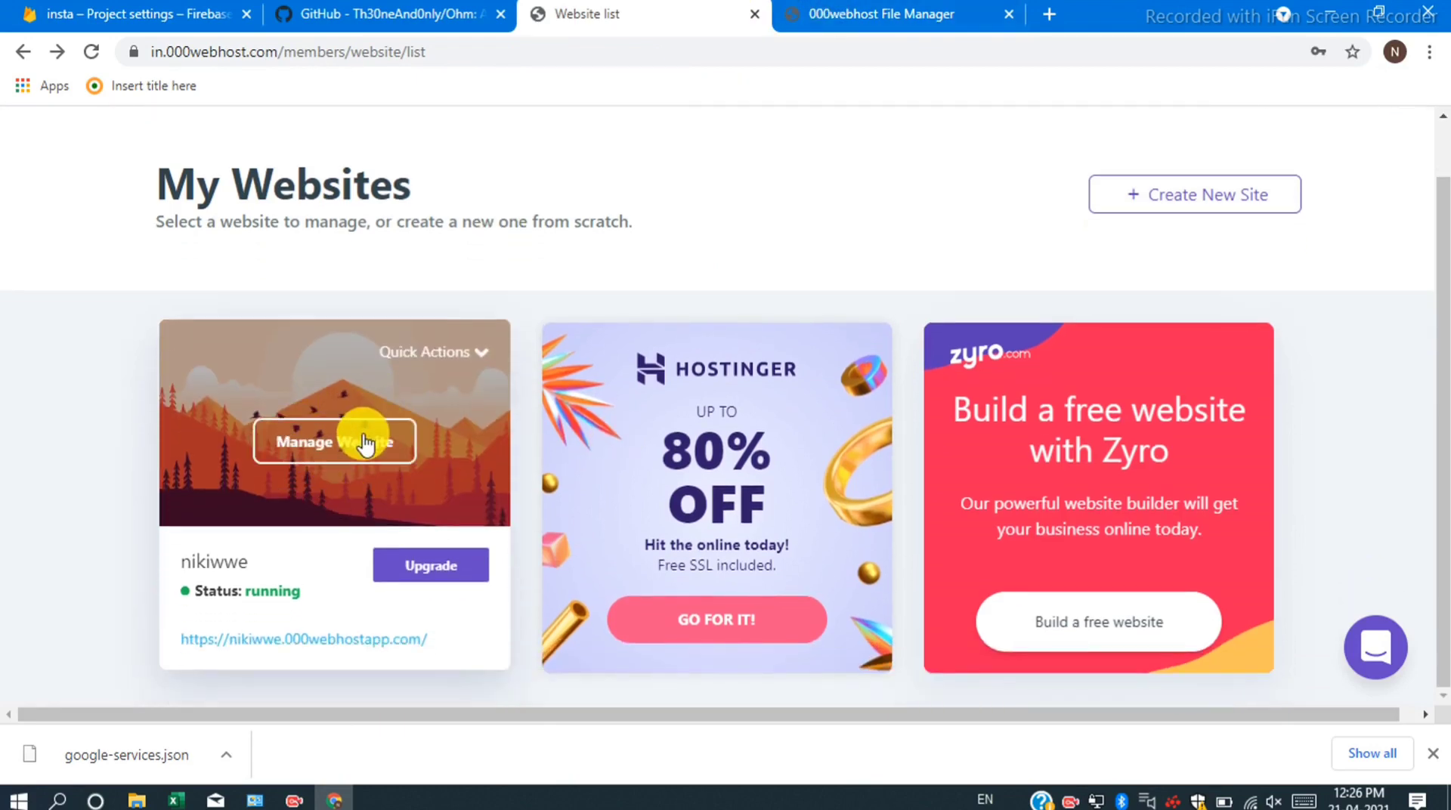
click(362, 438)
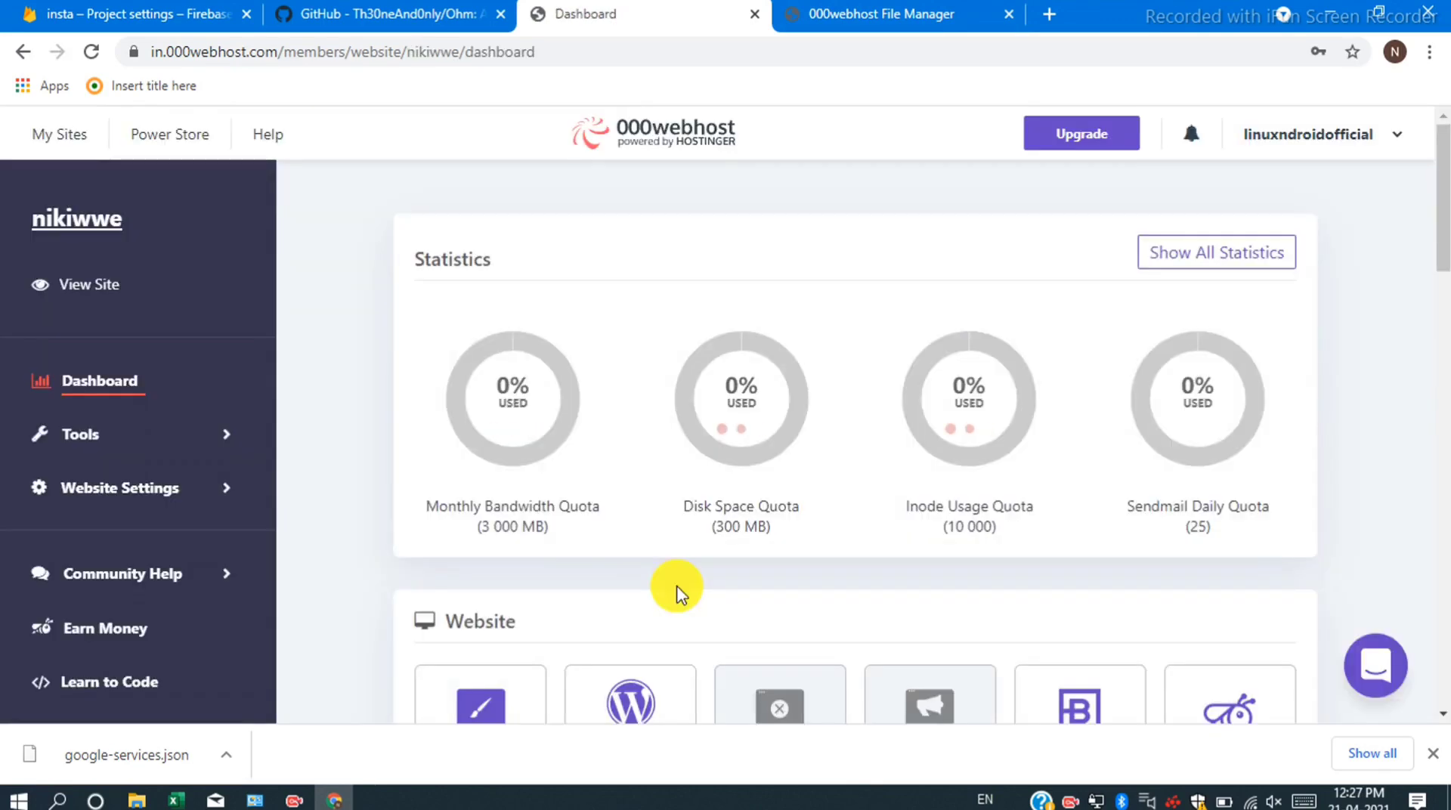
scroll(675, 588, down, 5)
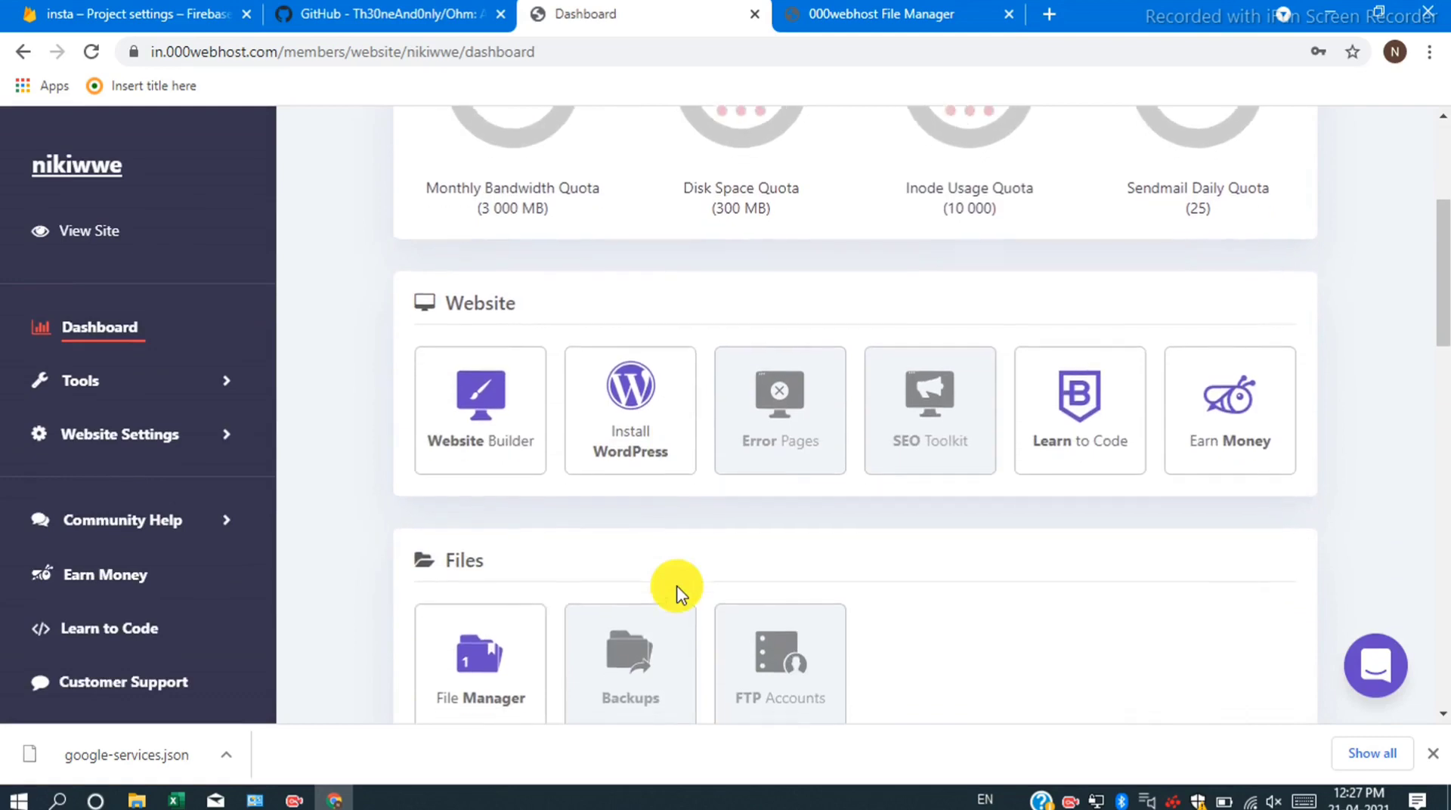
scroll(502, 649, down, 2)
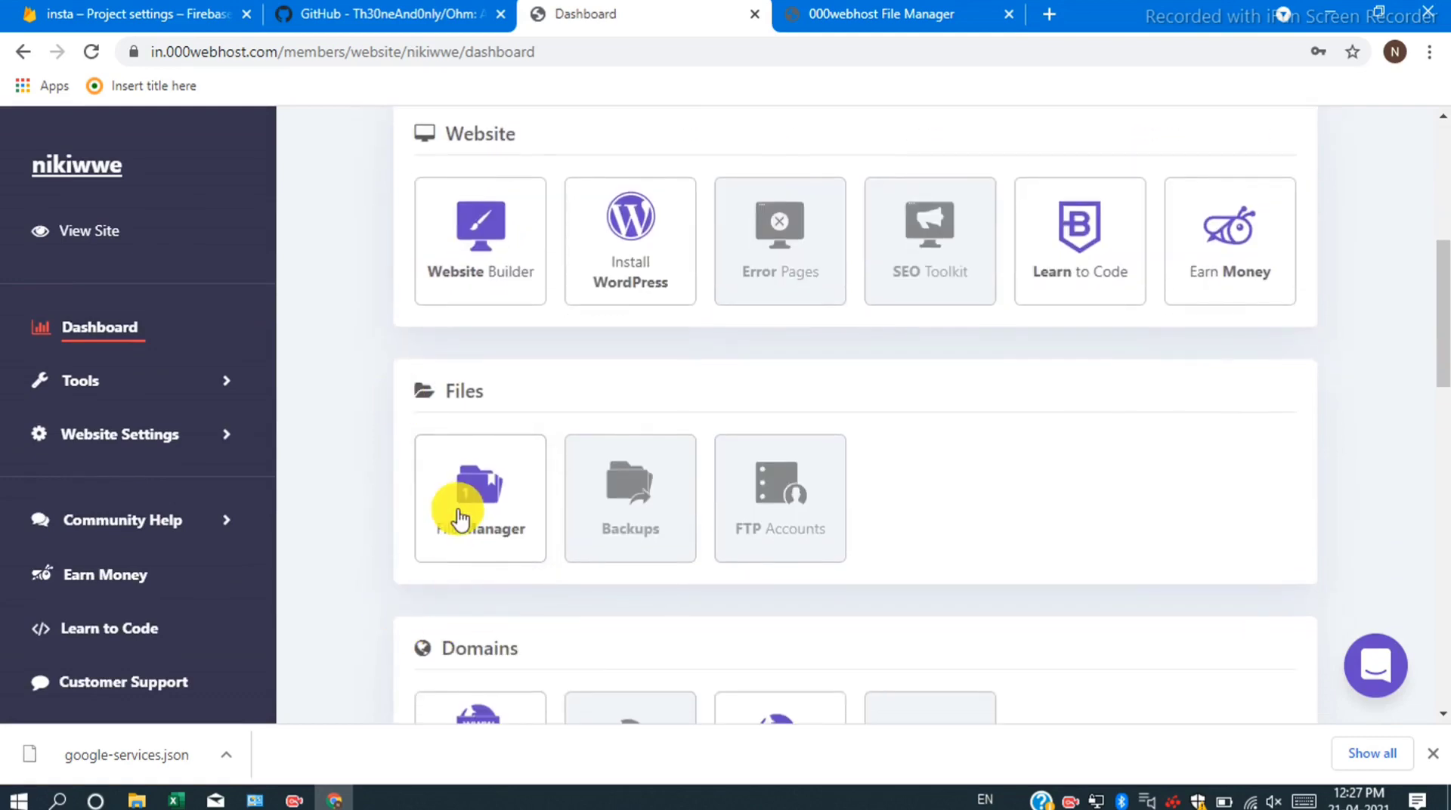
click(460, 518)
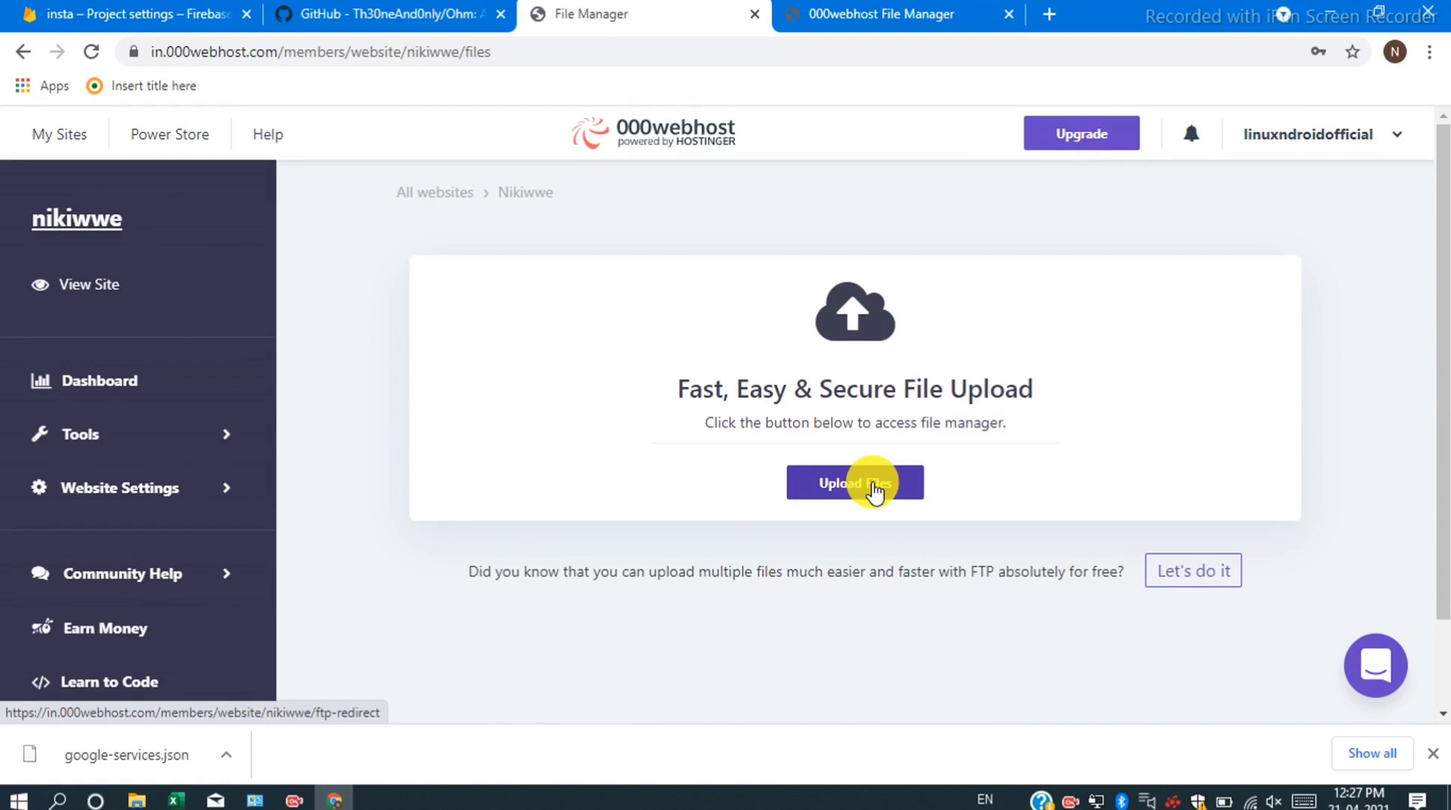
Launch the file manager and log in with the site's saved username and password.
click(874, 492)
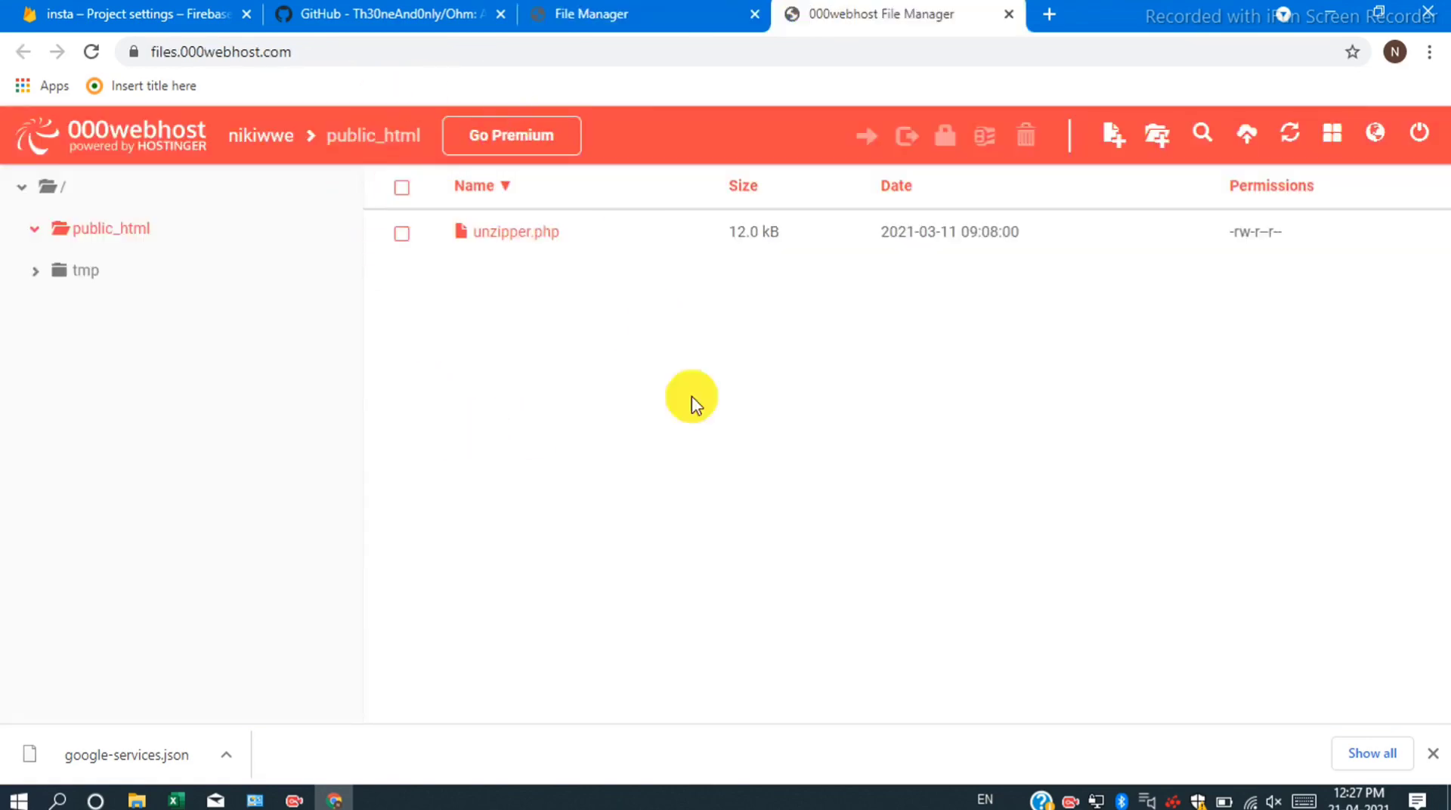
click(94, 52)
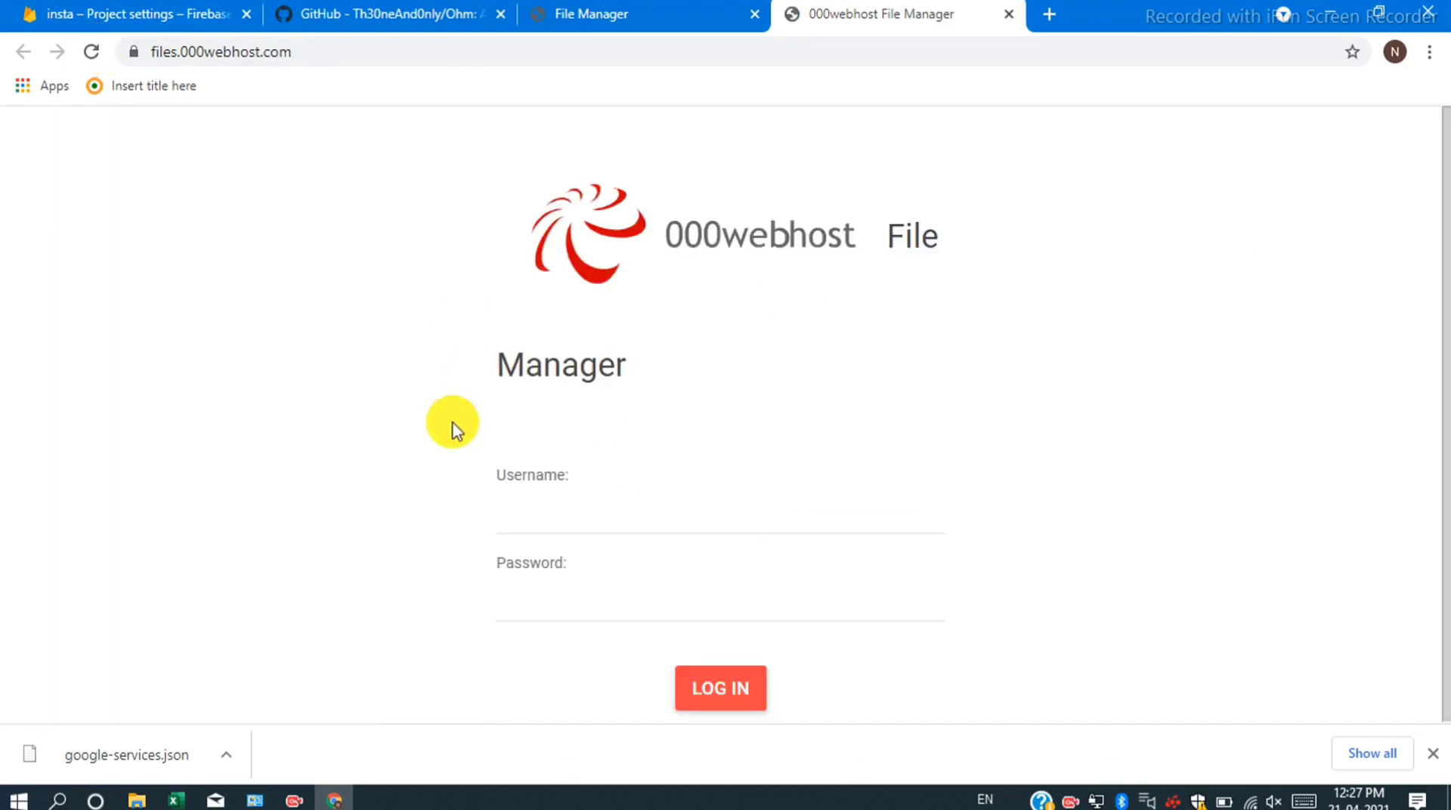
click(515, 507)
click(537, 593)
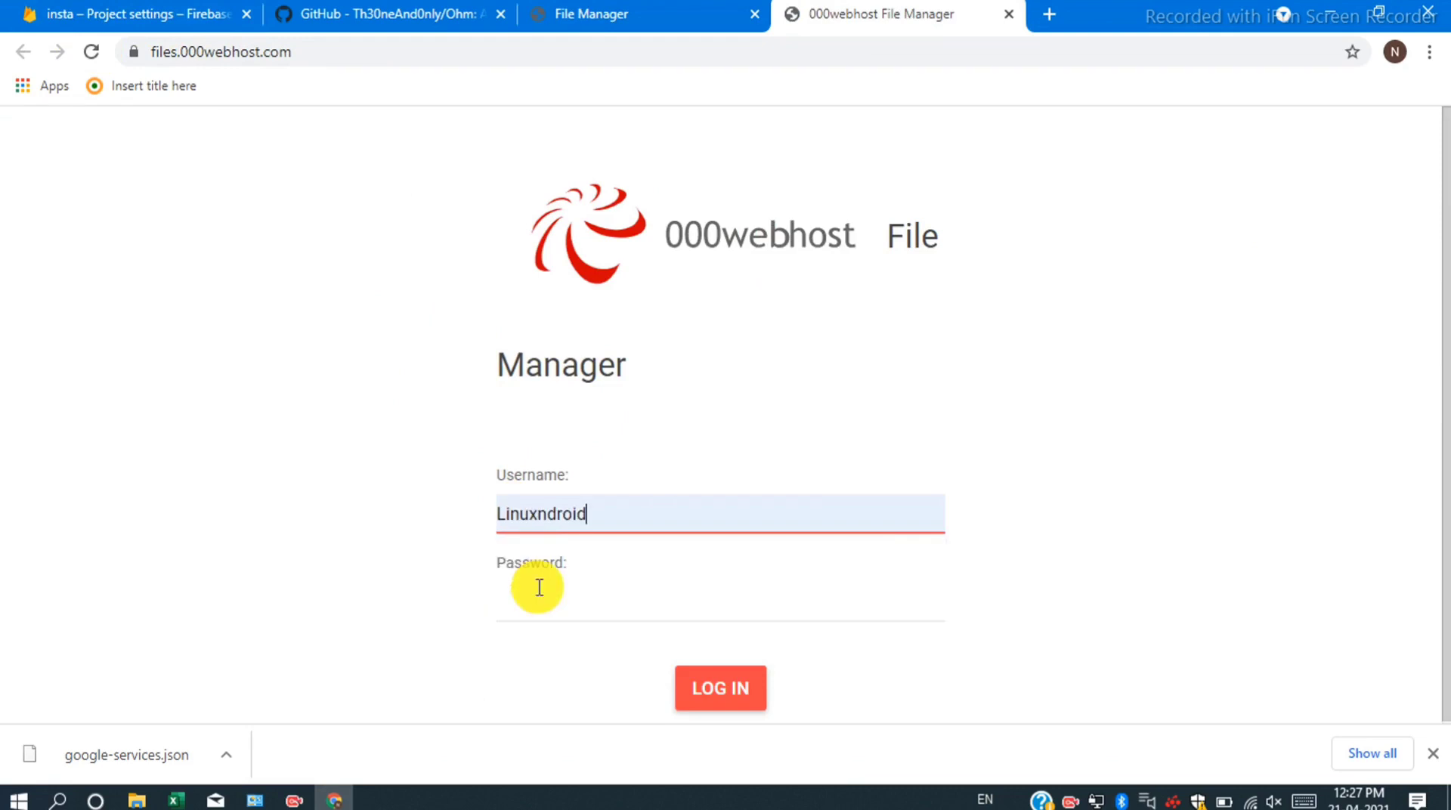
key(ctrl+a)
key(BackSpace)
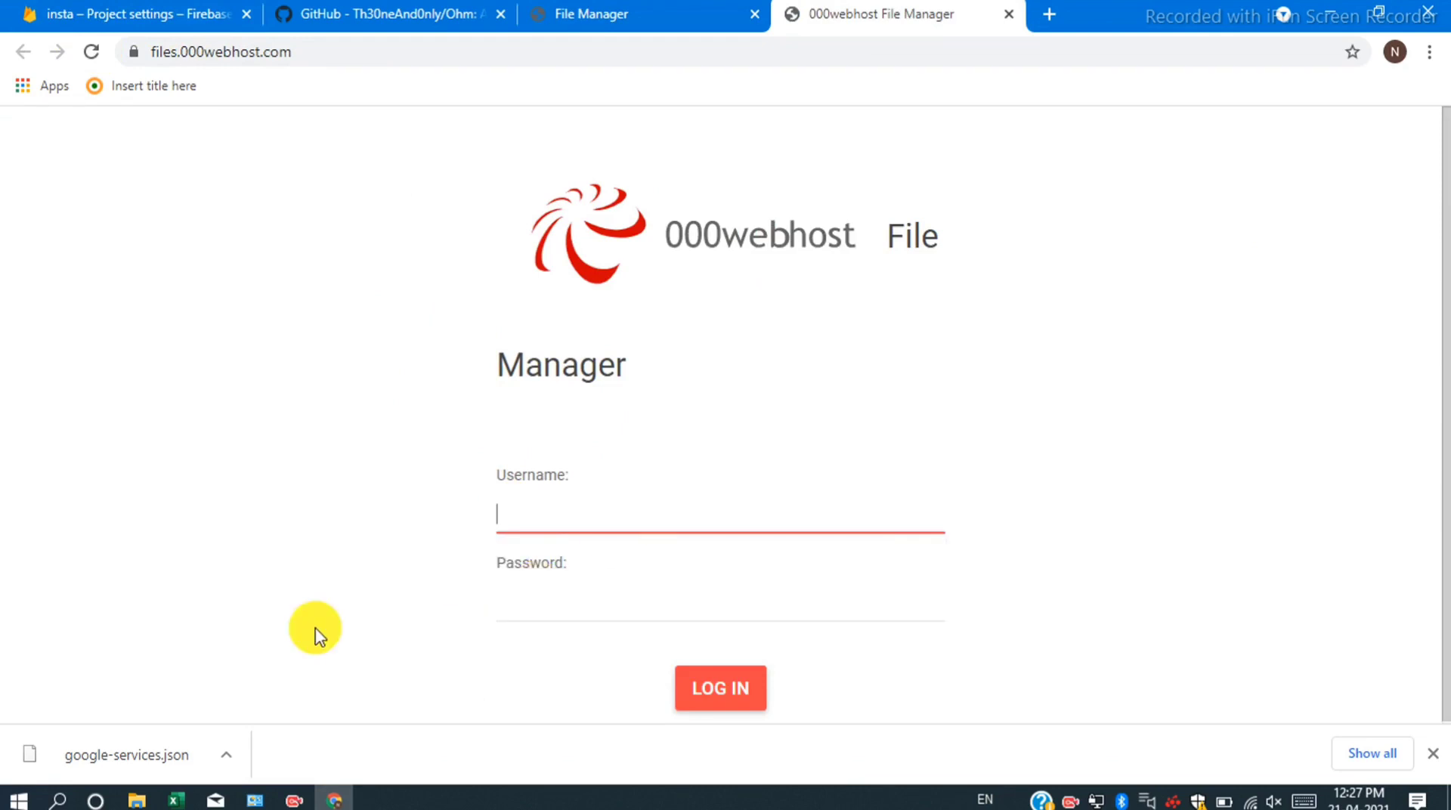
click(606, 511)
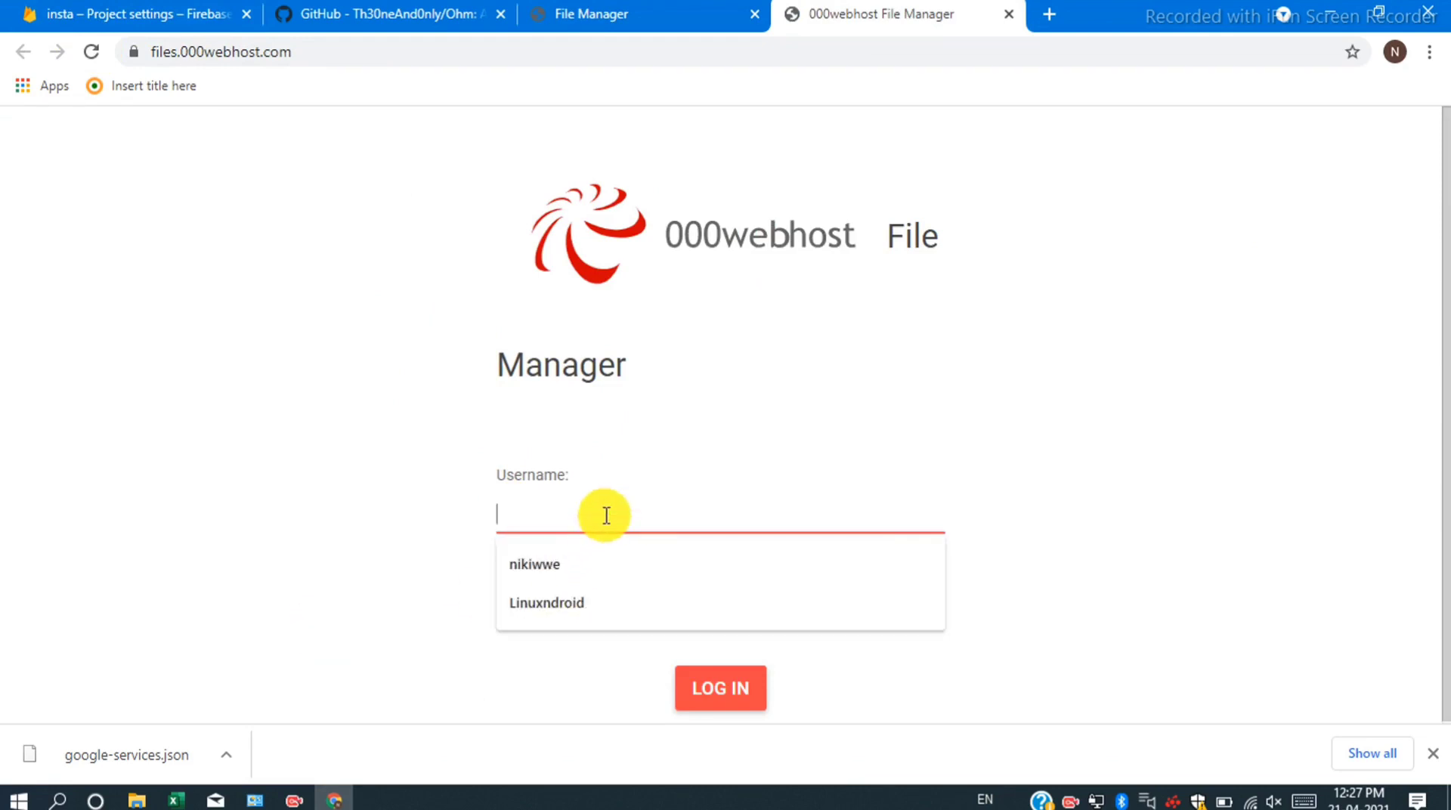
click(557, 557)
click(550, 603)
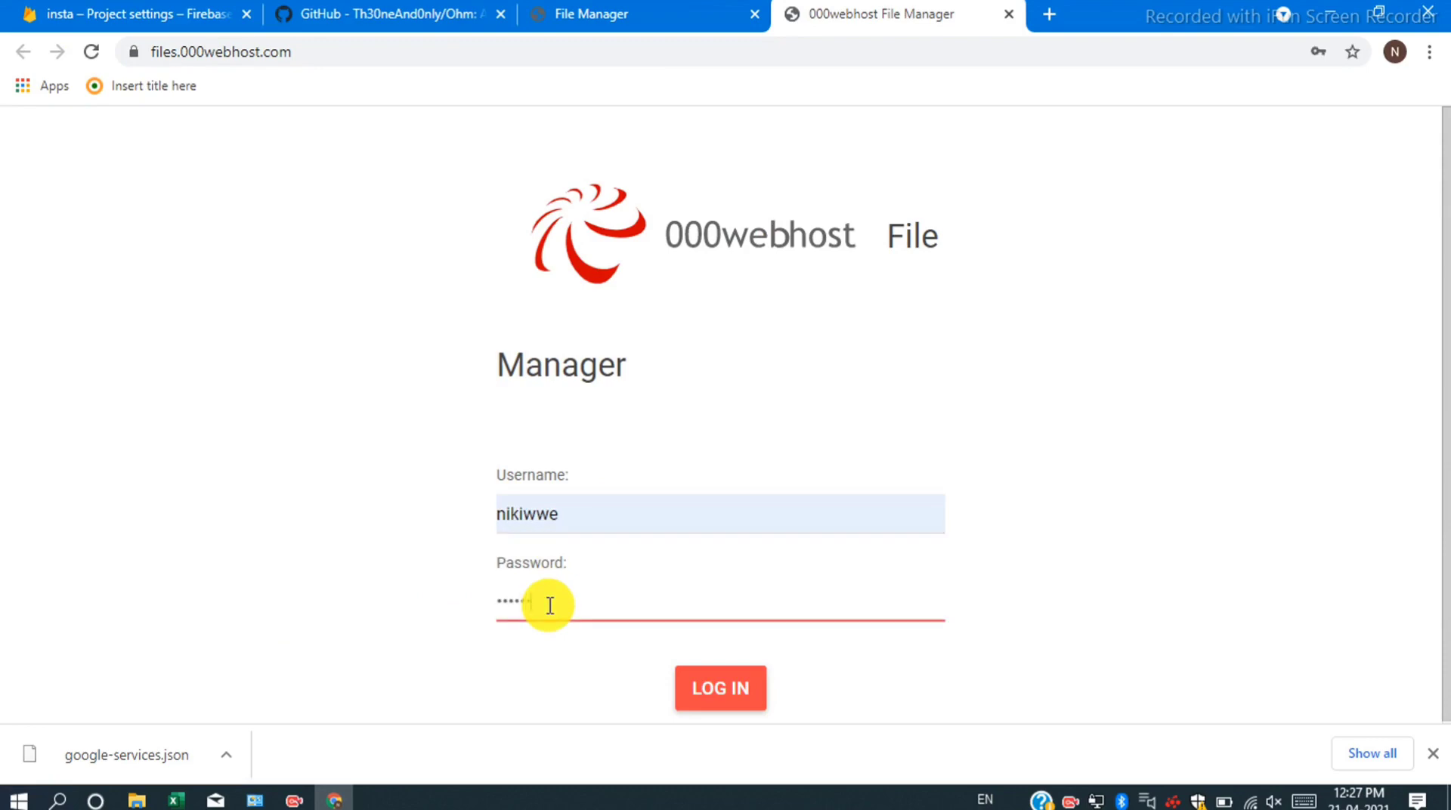
key(Return)
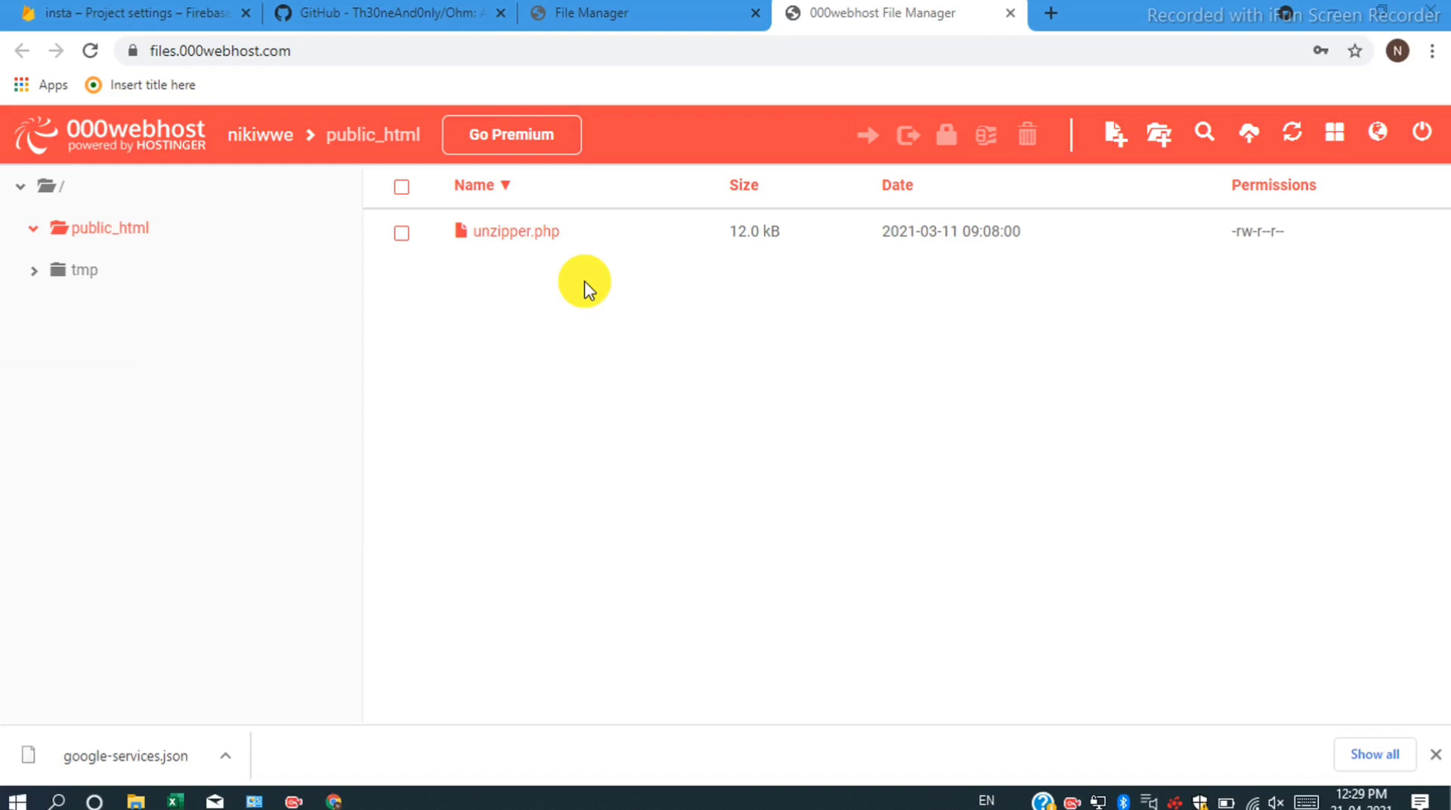
Upload the Ohm-main.zip archive from Downloads into public_html next to unzipper.php.
click(1248, 133)
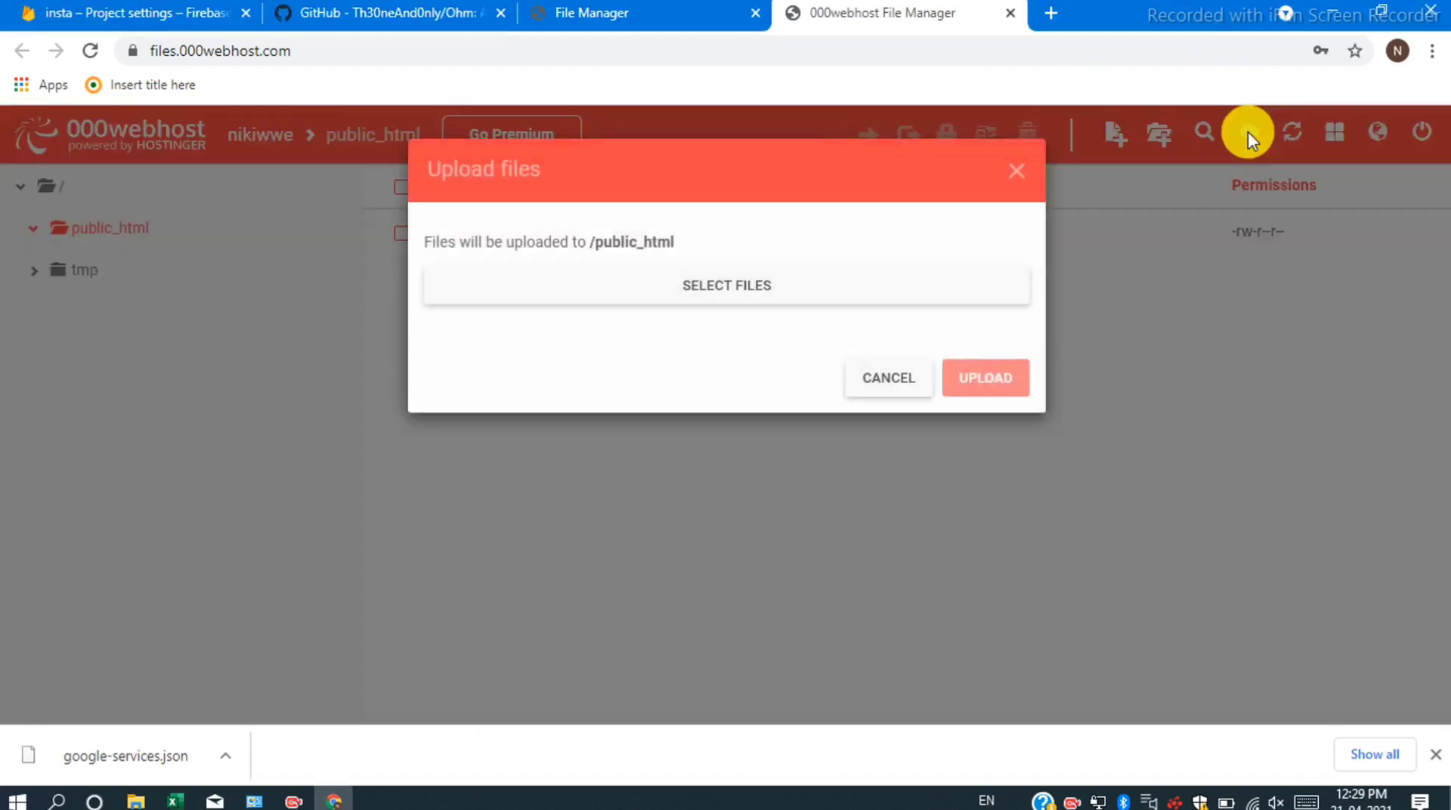
click(900, 286)
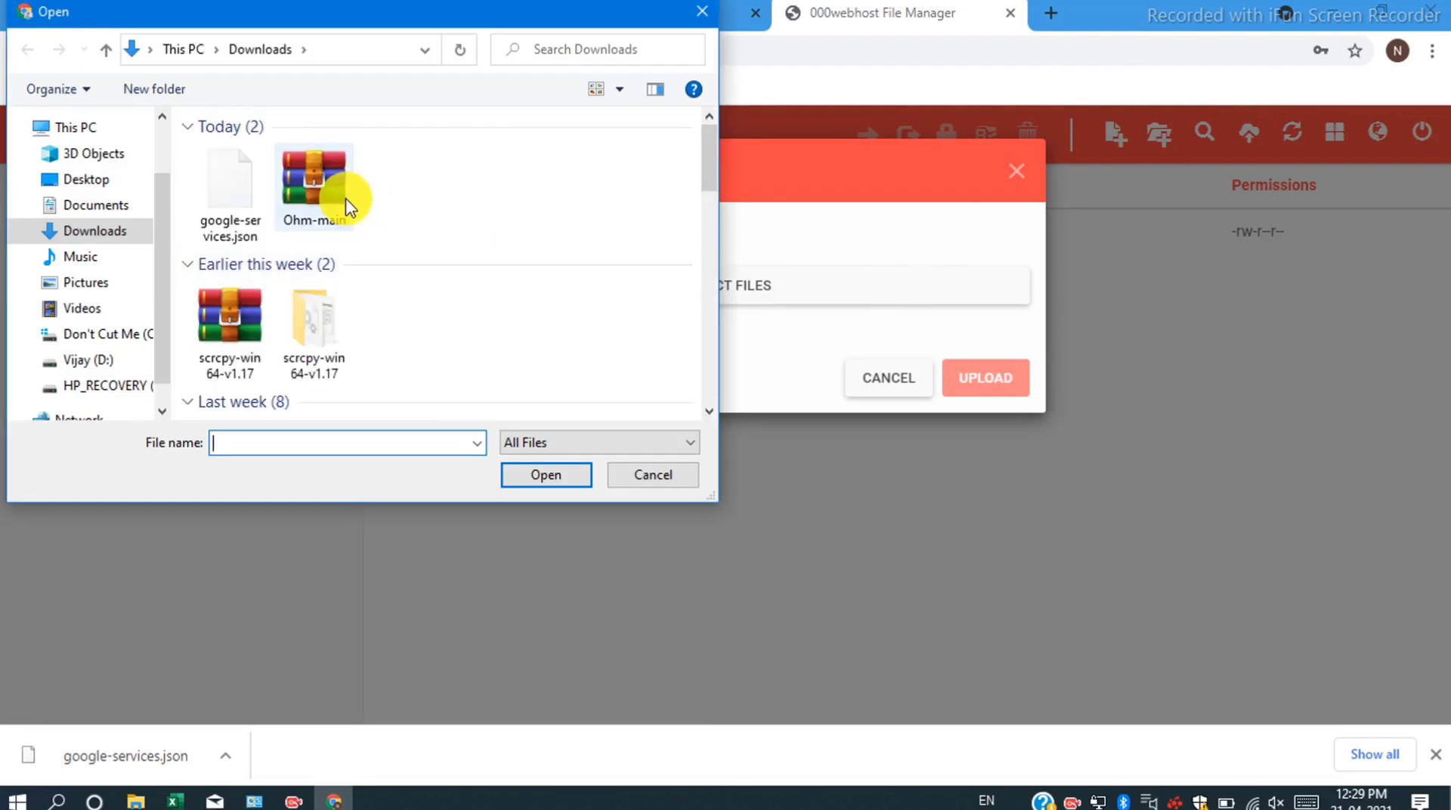
double_click(305, 211)
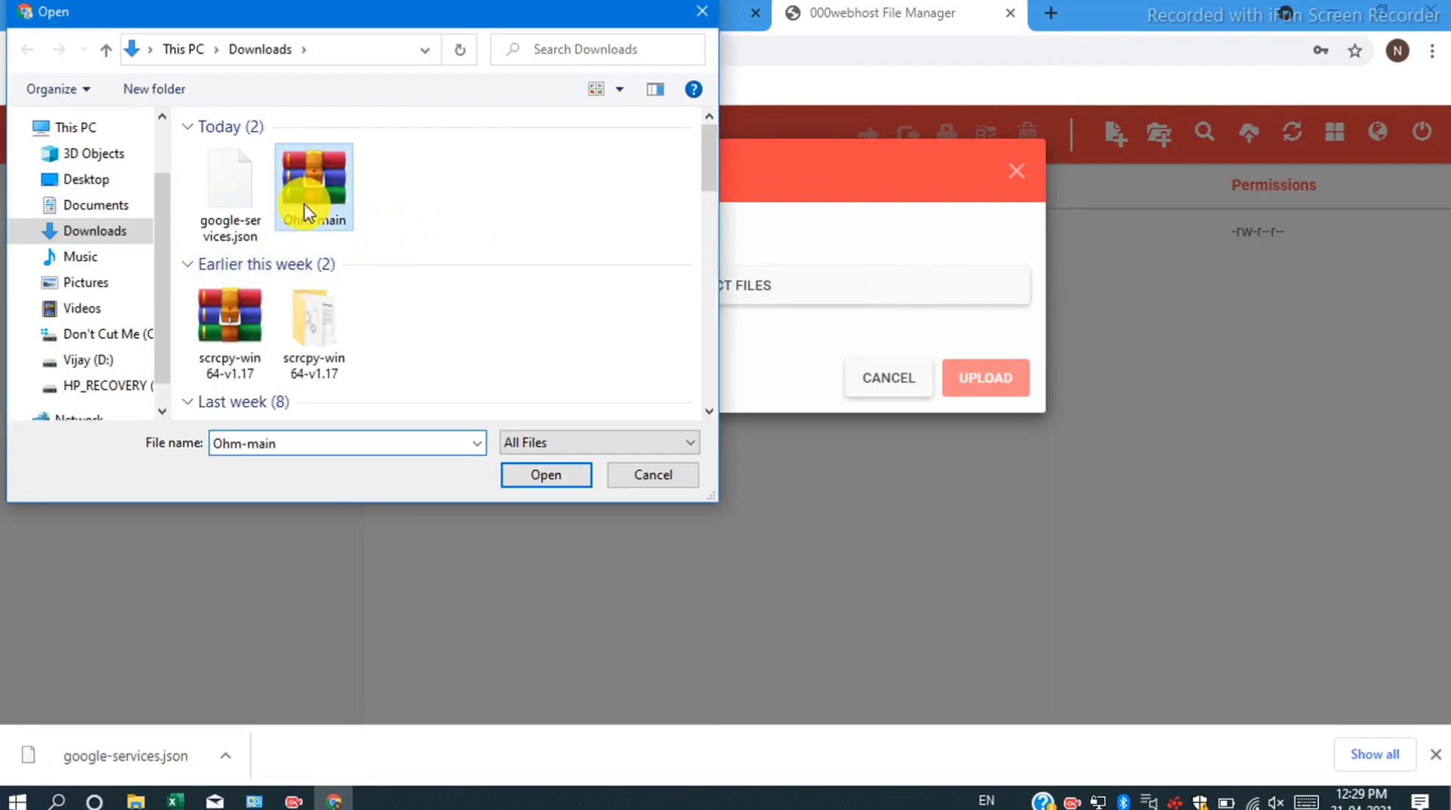
click(977, 490)
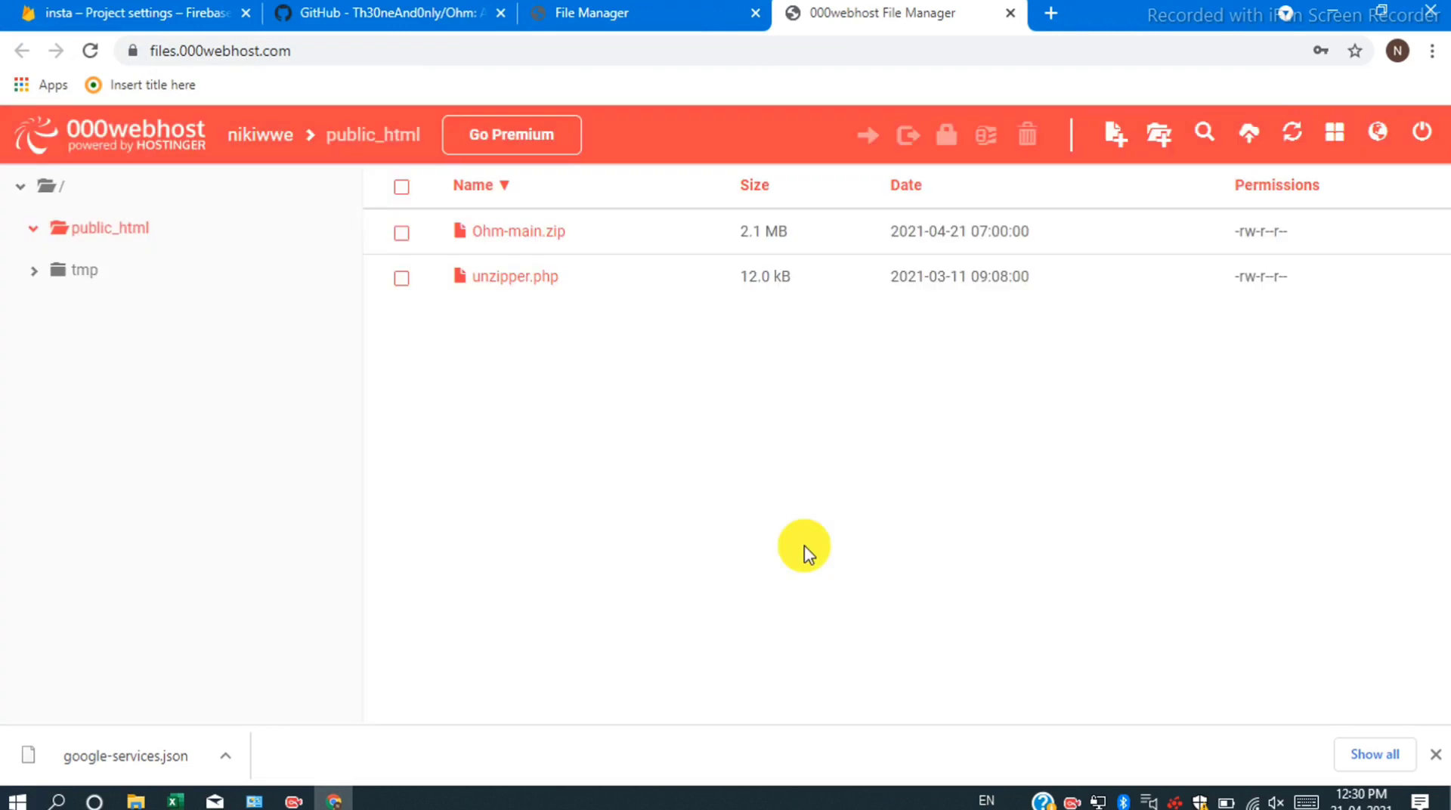
Run unzipper.php to unzip Ohm-main.zip, then reload public_html to show the Ohm-main folder.
click(511, 278)
right_click(508, 278)
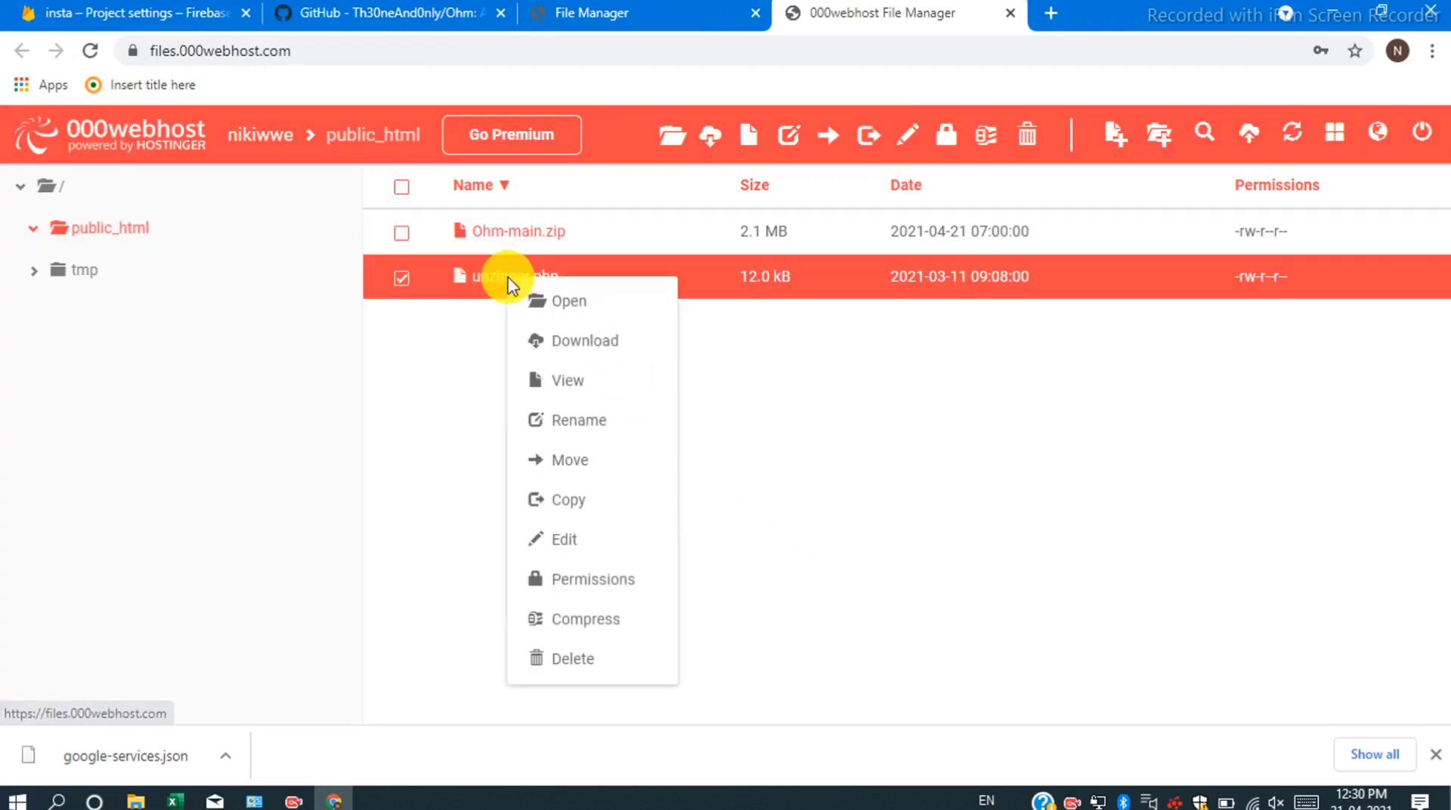
click(622, 391)
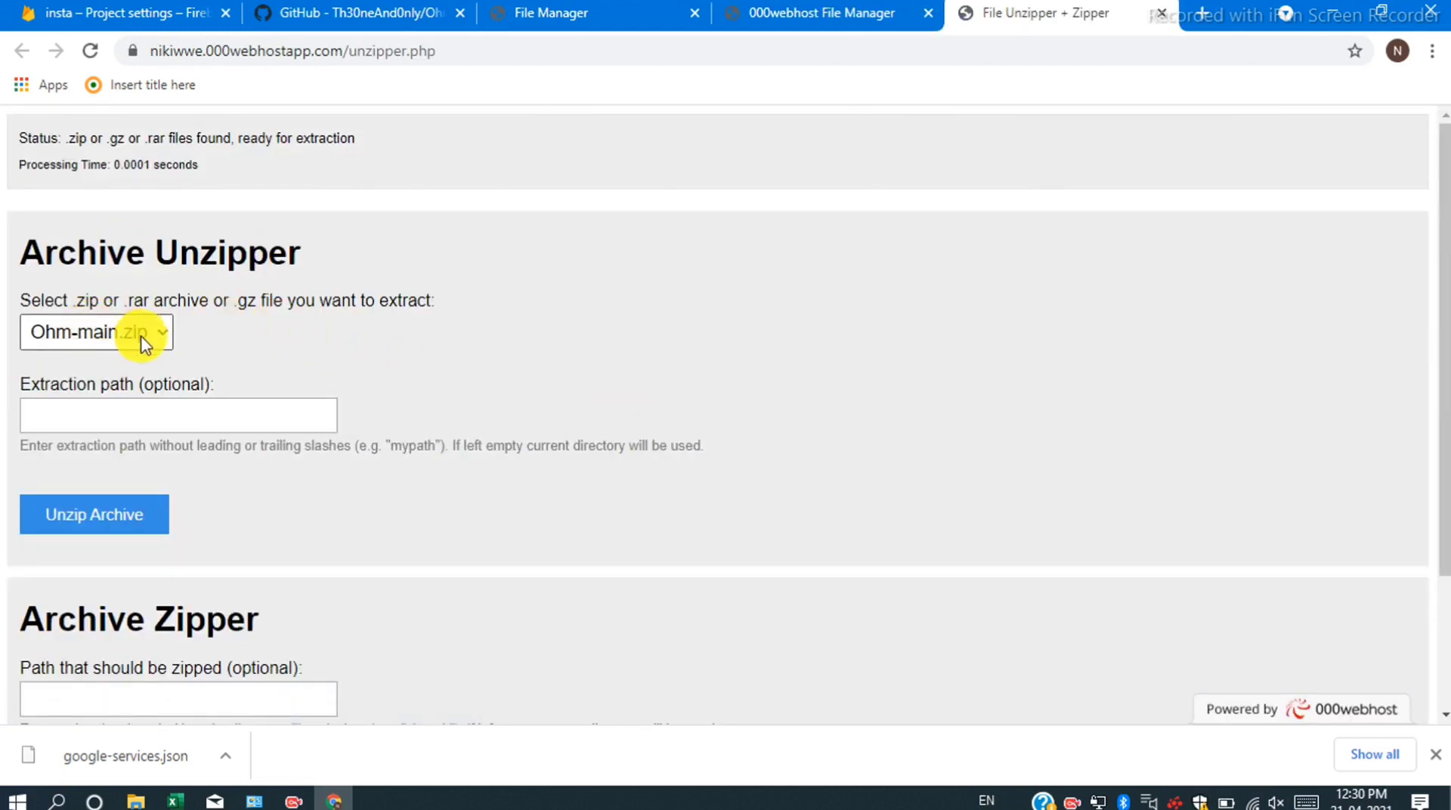
click(103, 529)
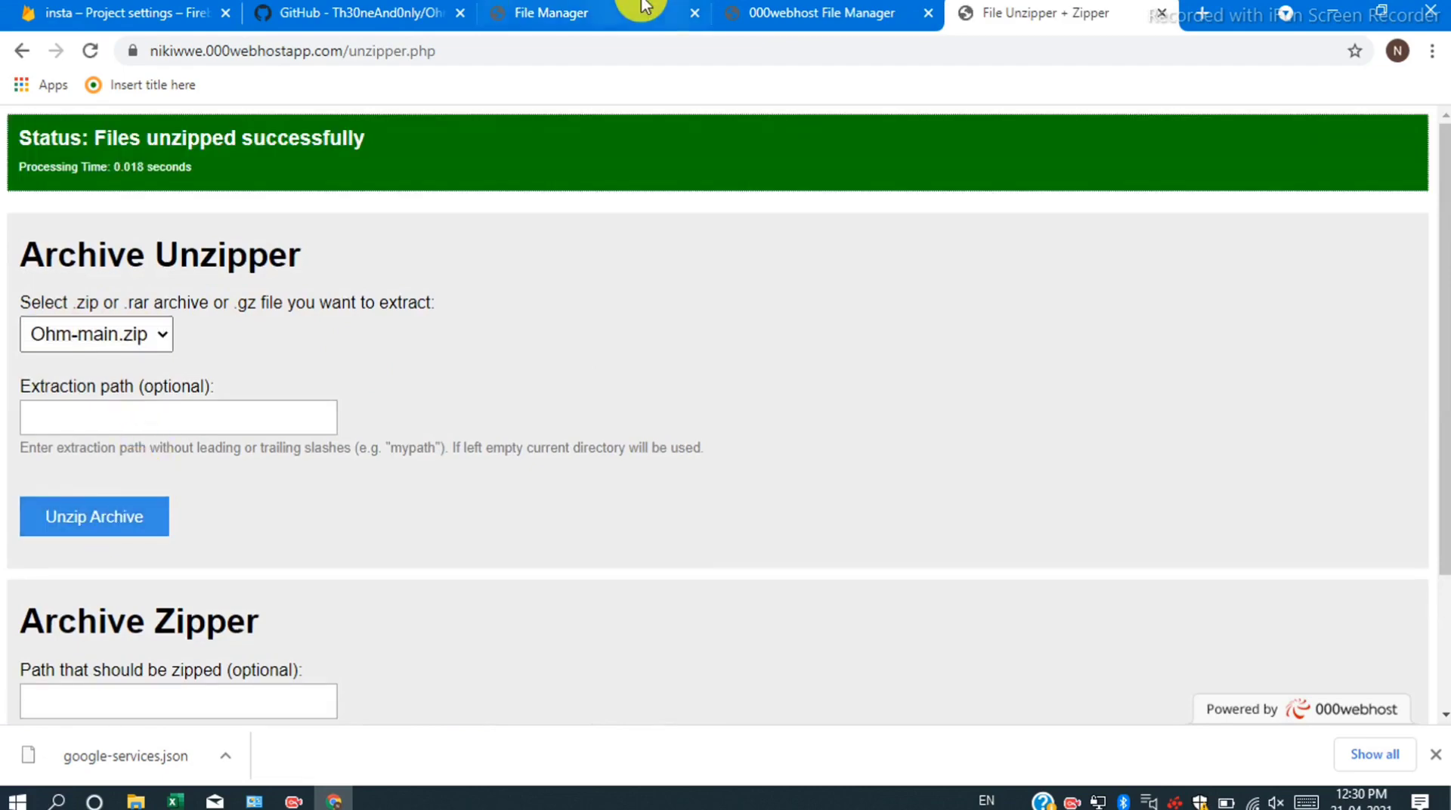
click(778, 12)
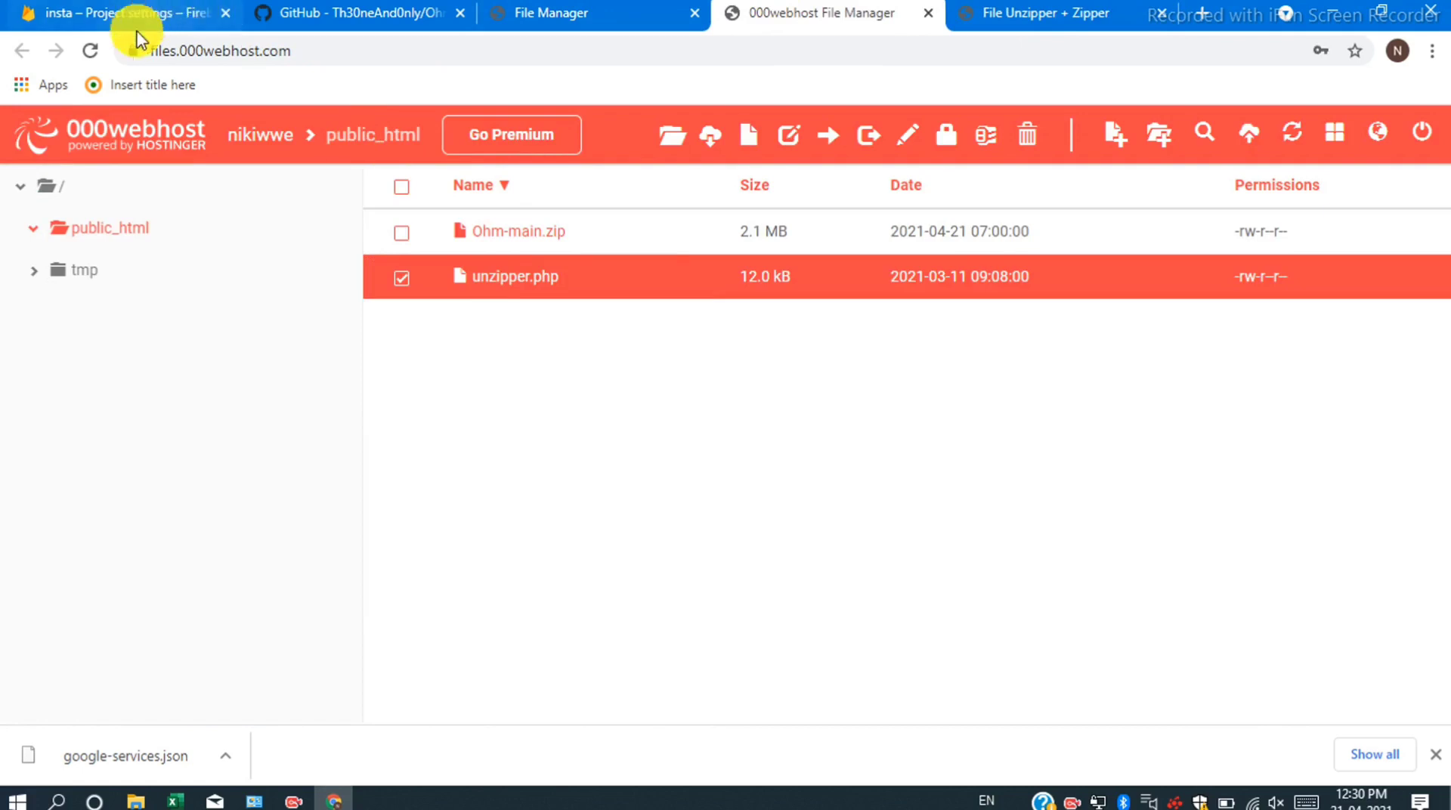
click(92, 50)
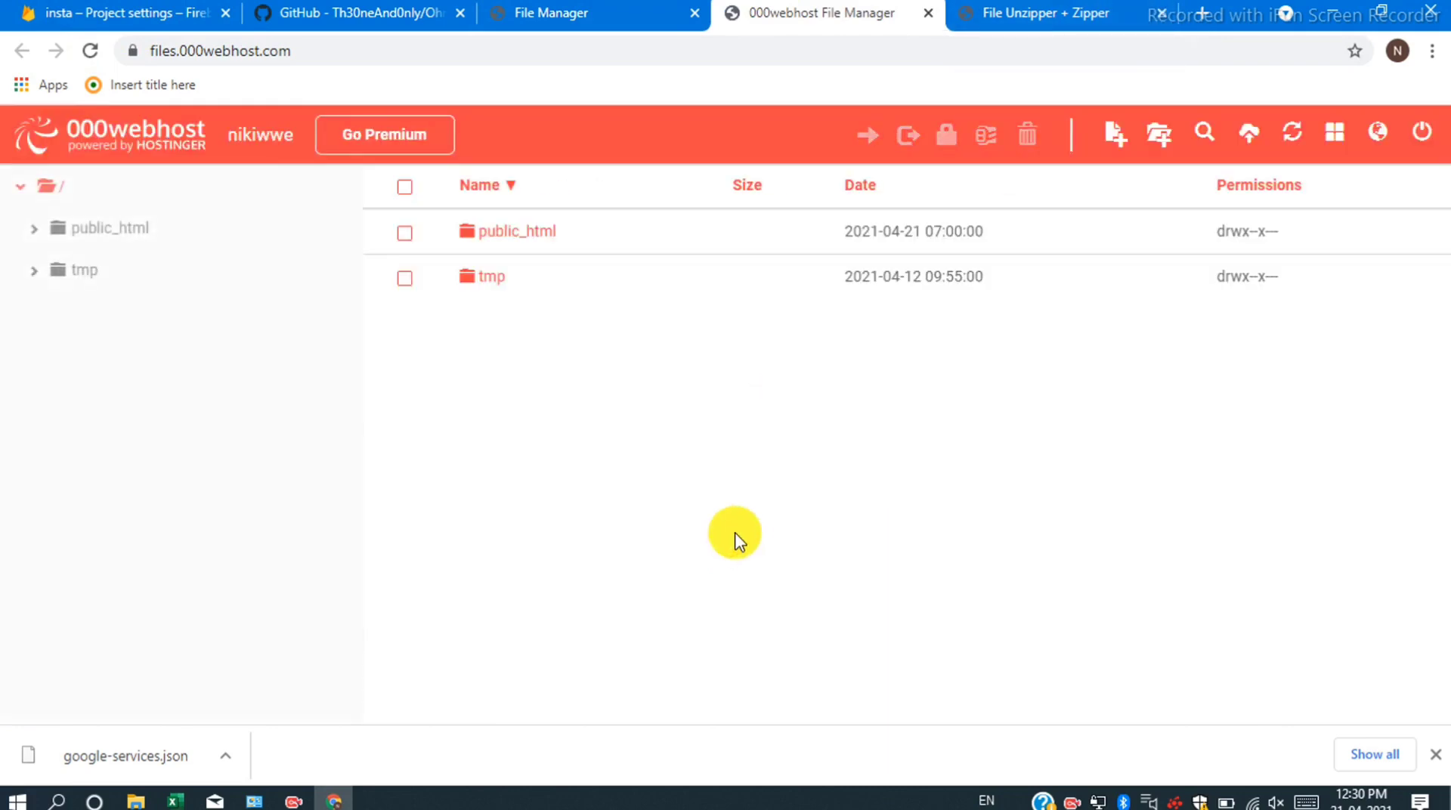
click(527, 240)
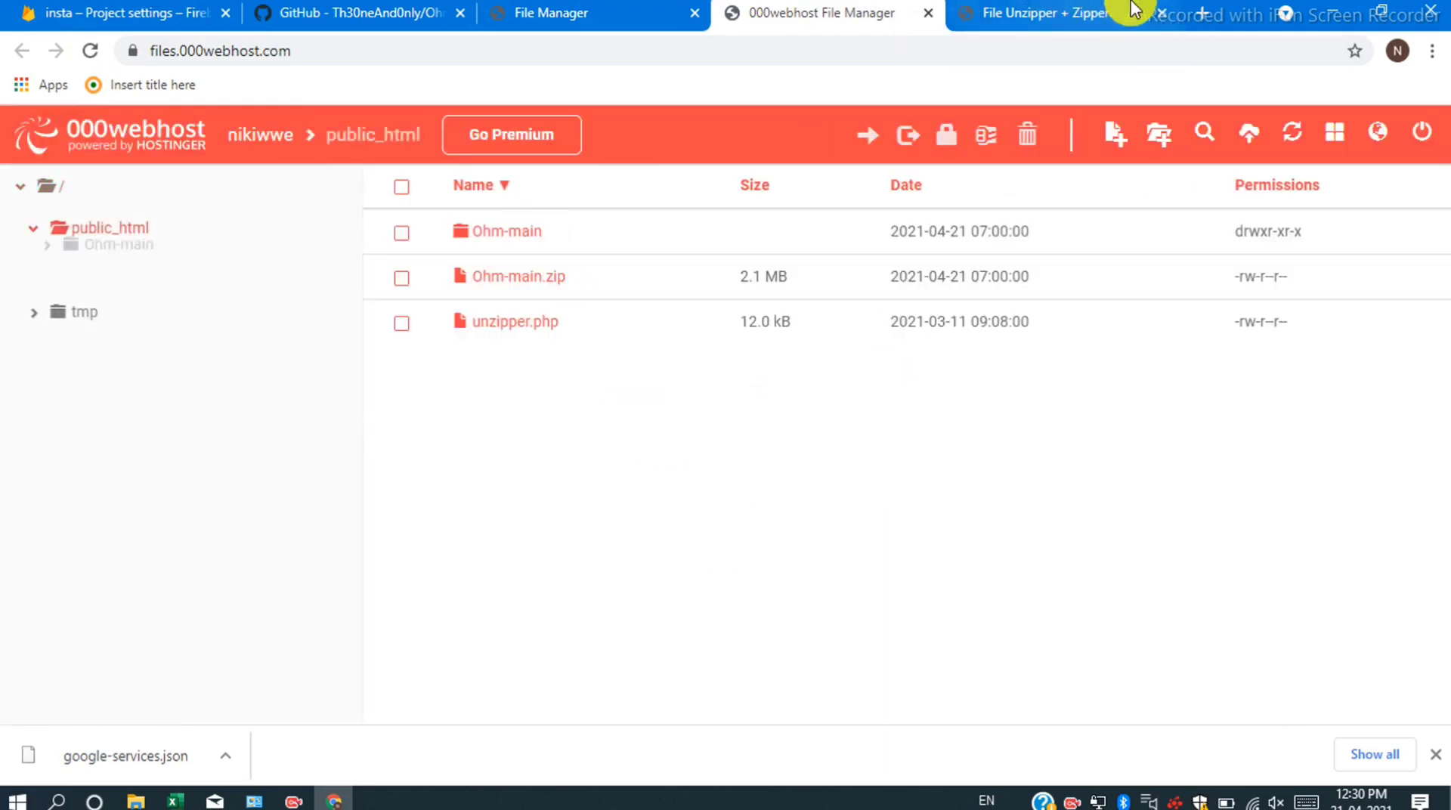
Delete the Ohm-main.zip archive from public_html.
click(1162, 13)
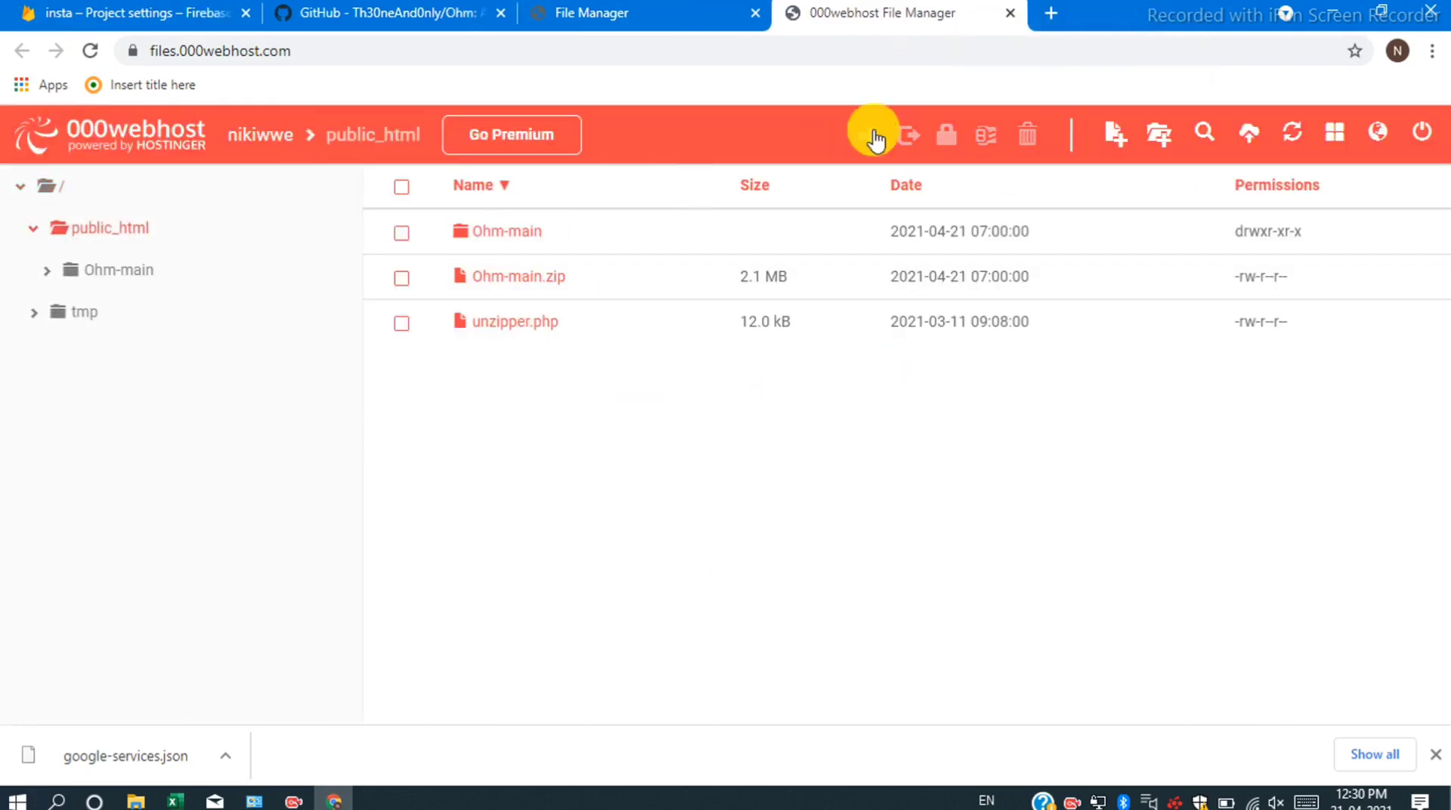
click(405, 282)
right_click(405, 281)
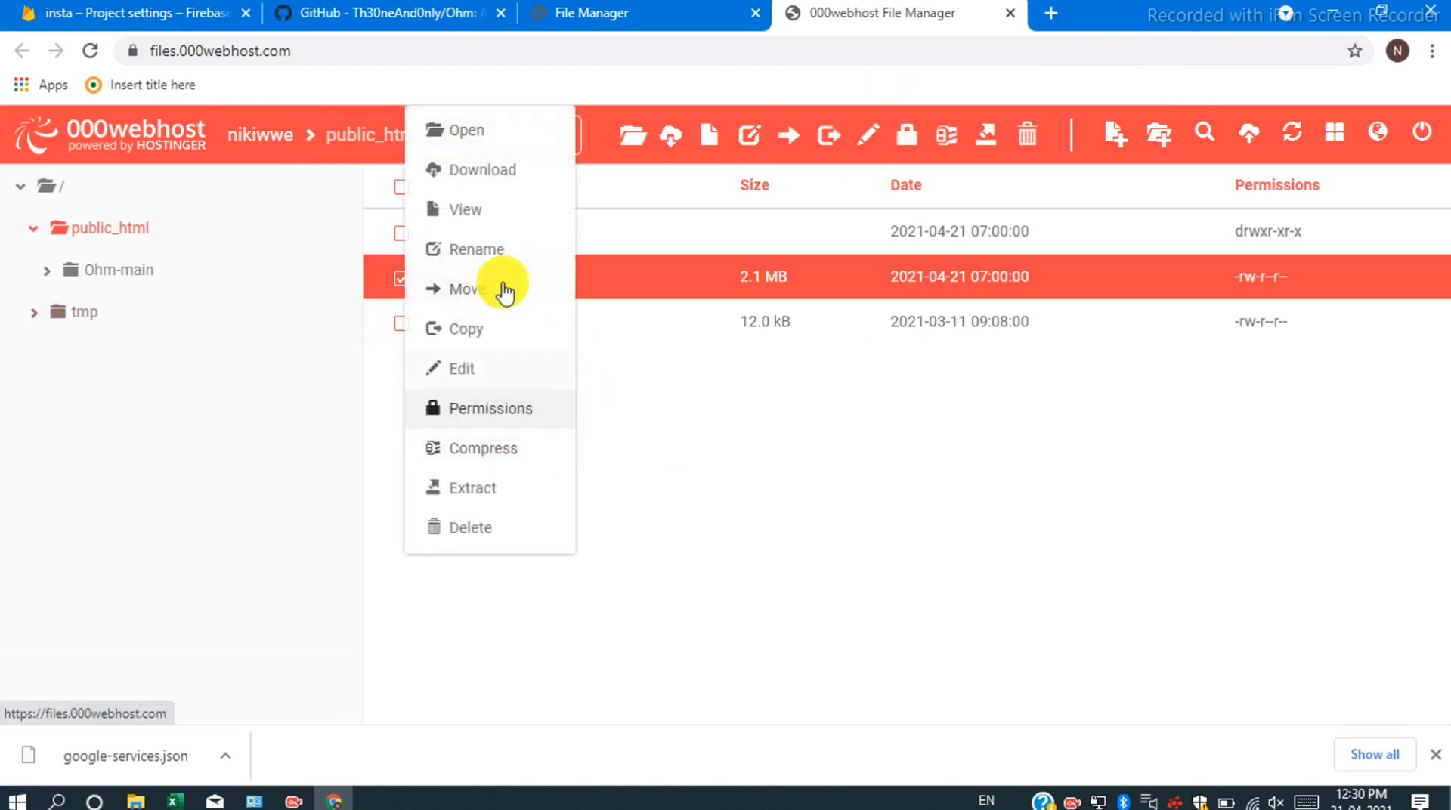
click(481, 527)
click(973, 295)
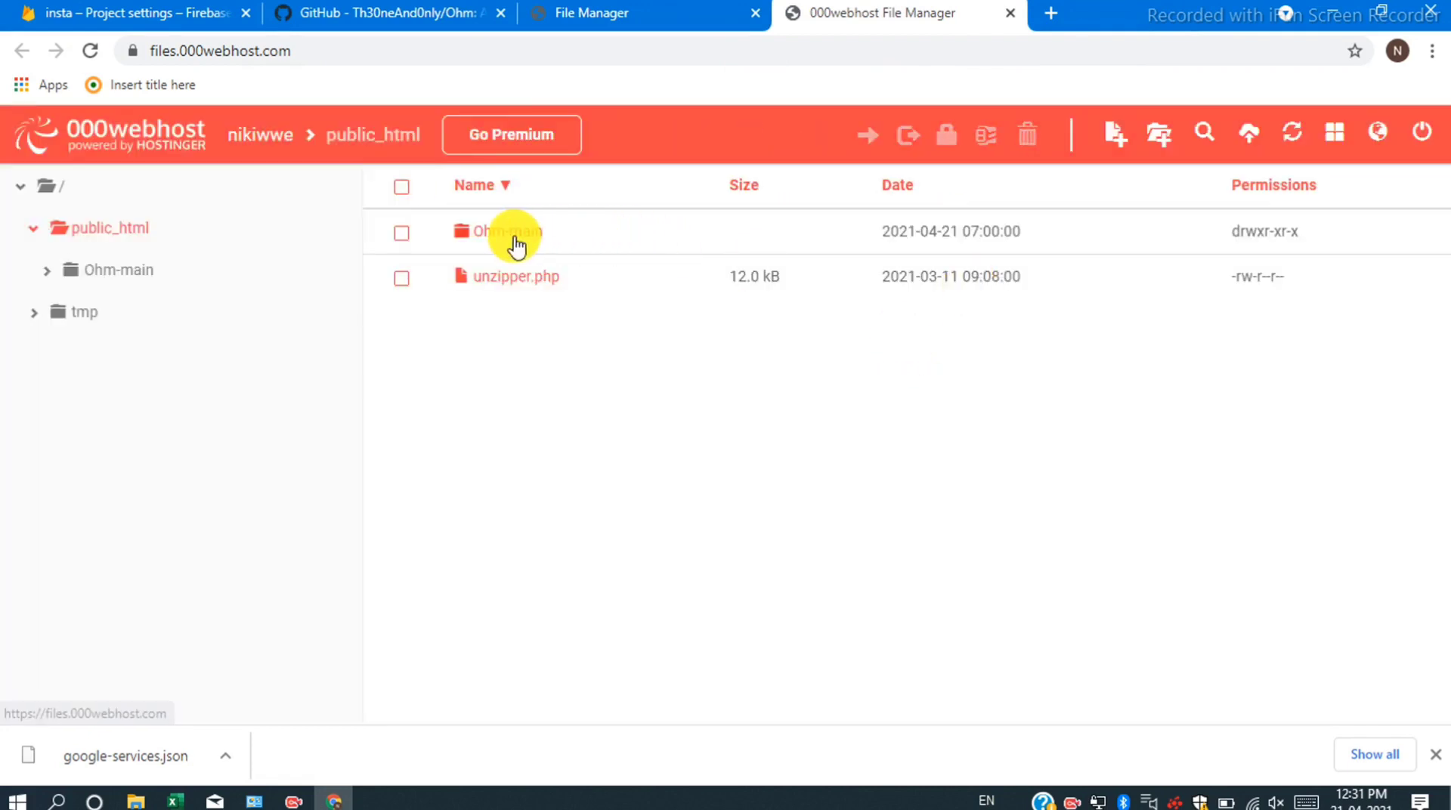
Open the Ohm-main folder and browse its Web Panel and App Source Code subfolders.
click(508, 234)
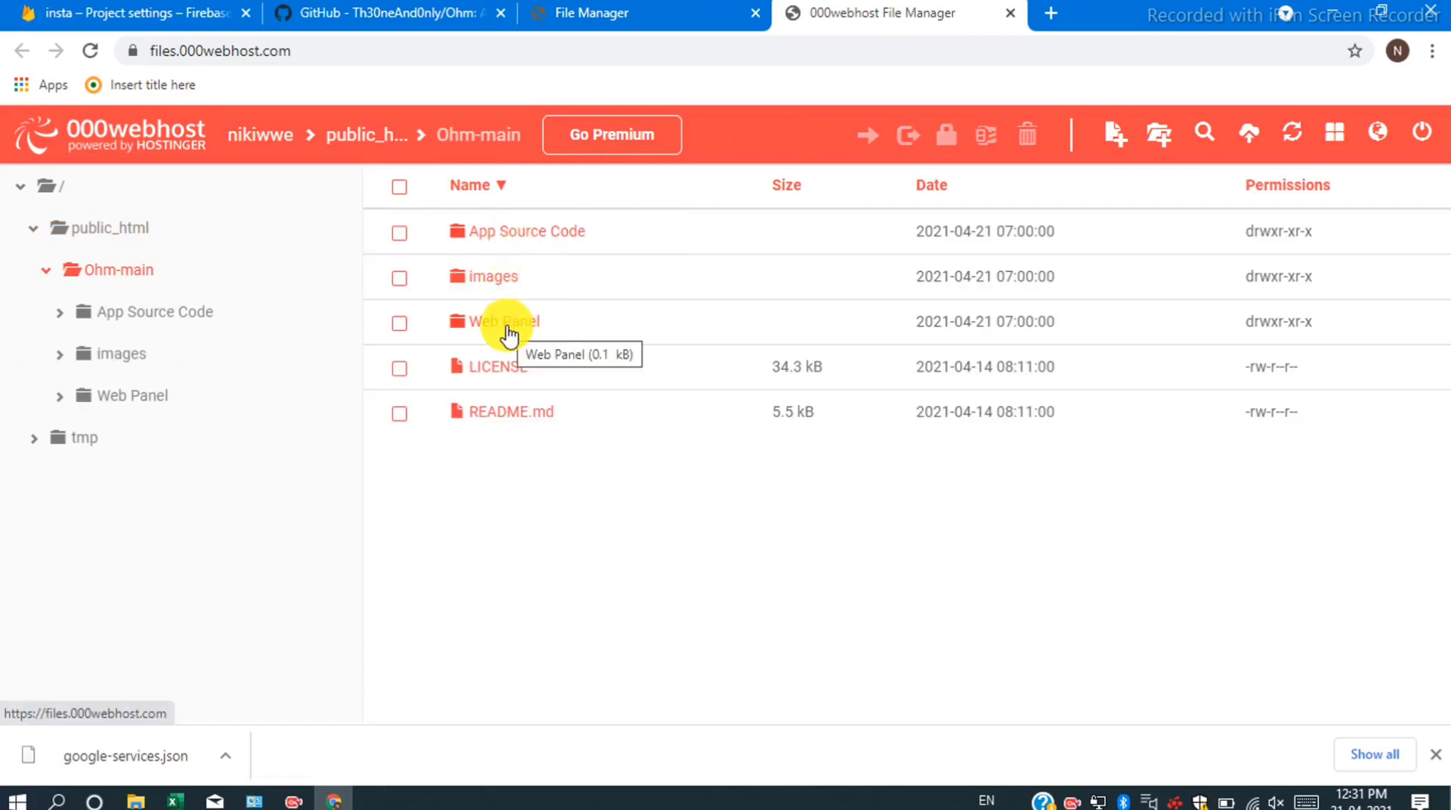
click(507, 321)
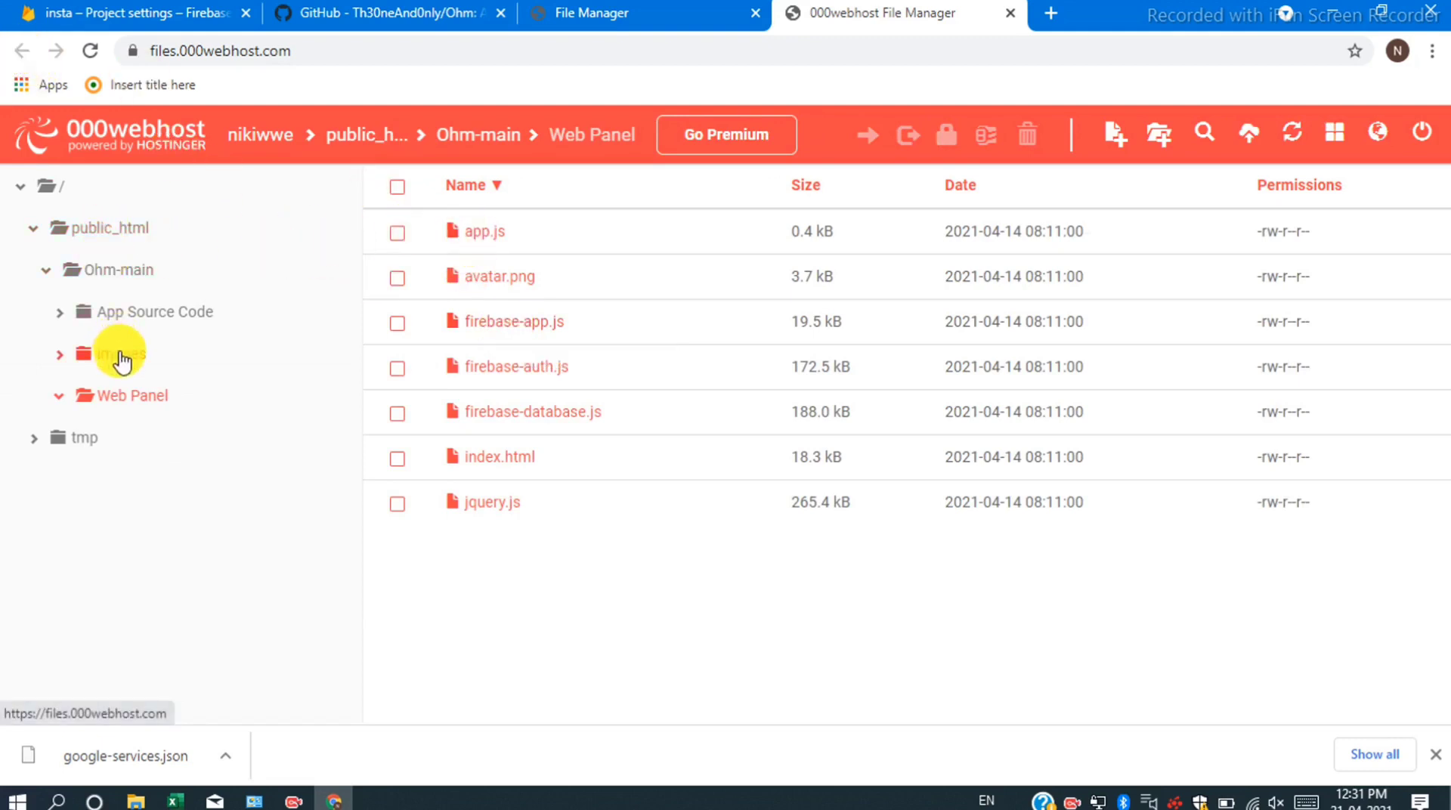
click(173, 314)
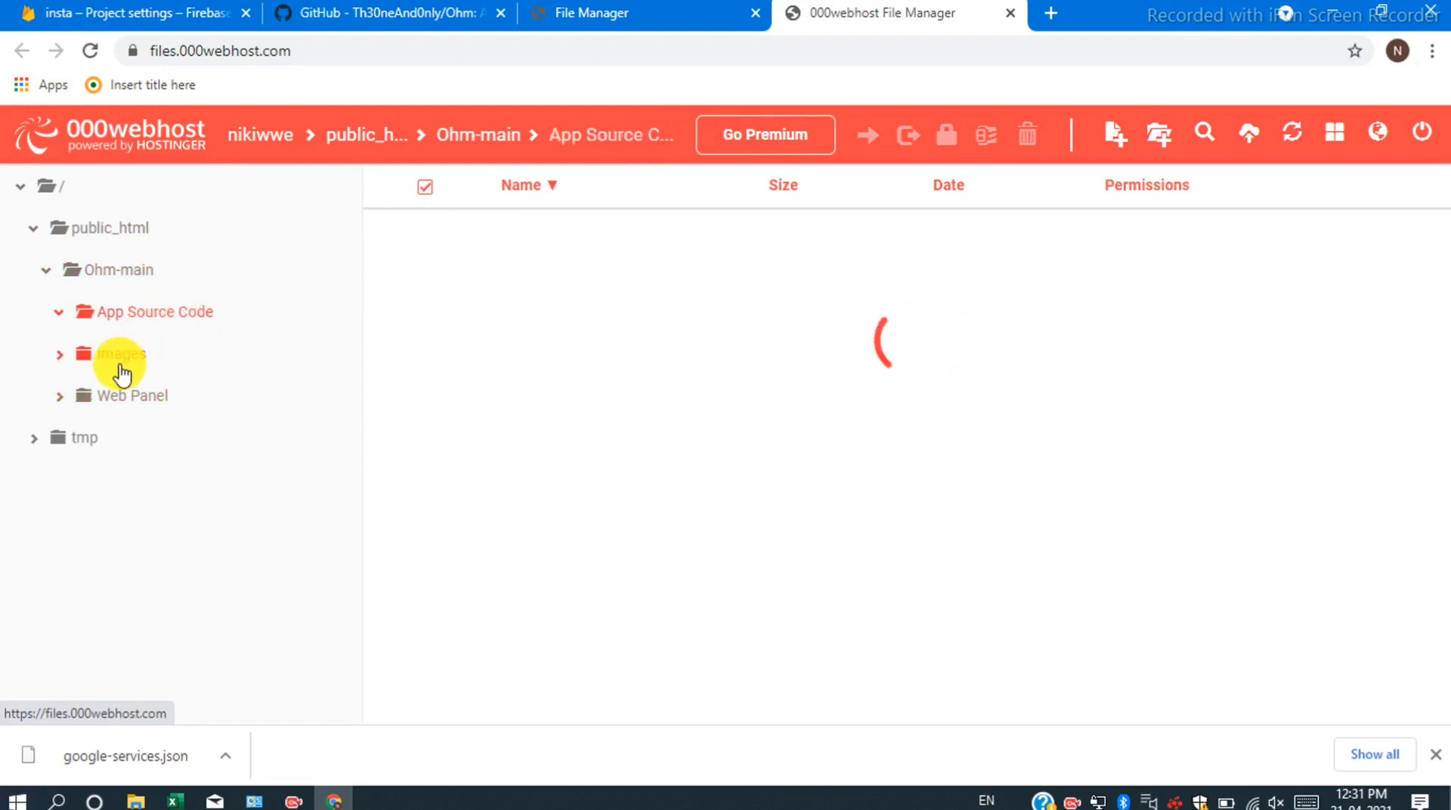
click(108, 273)
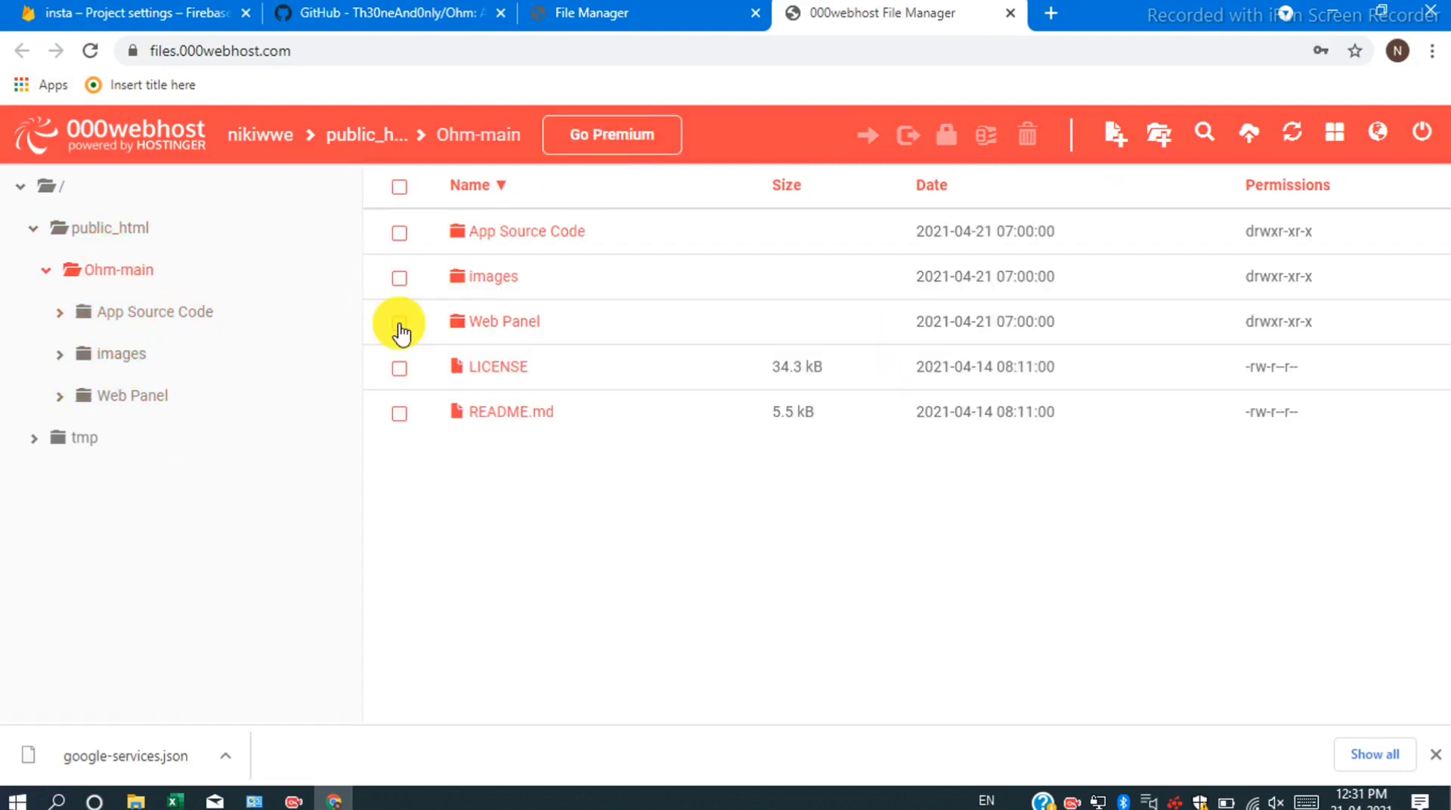
Move the Web Panel folder from Ohm-main up into public_html.
right_click(401, 331)
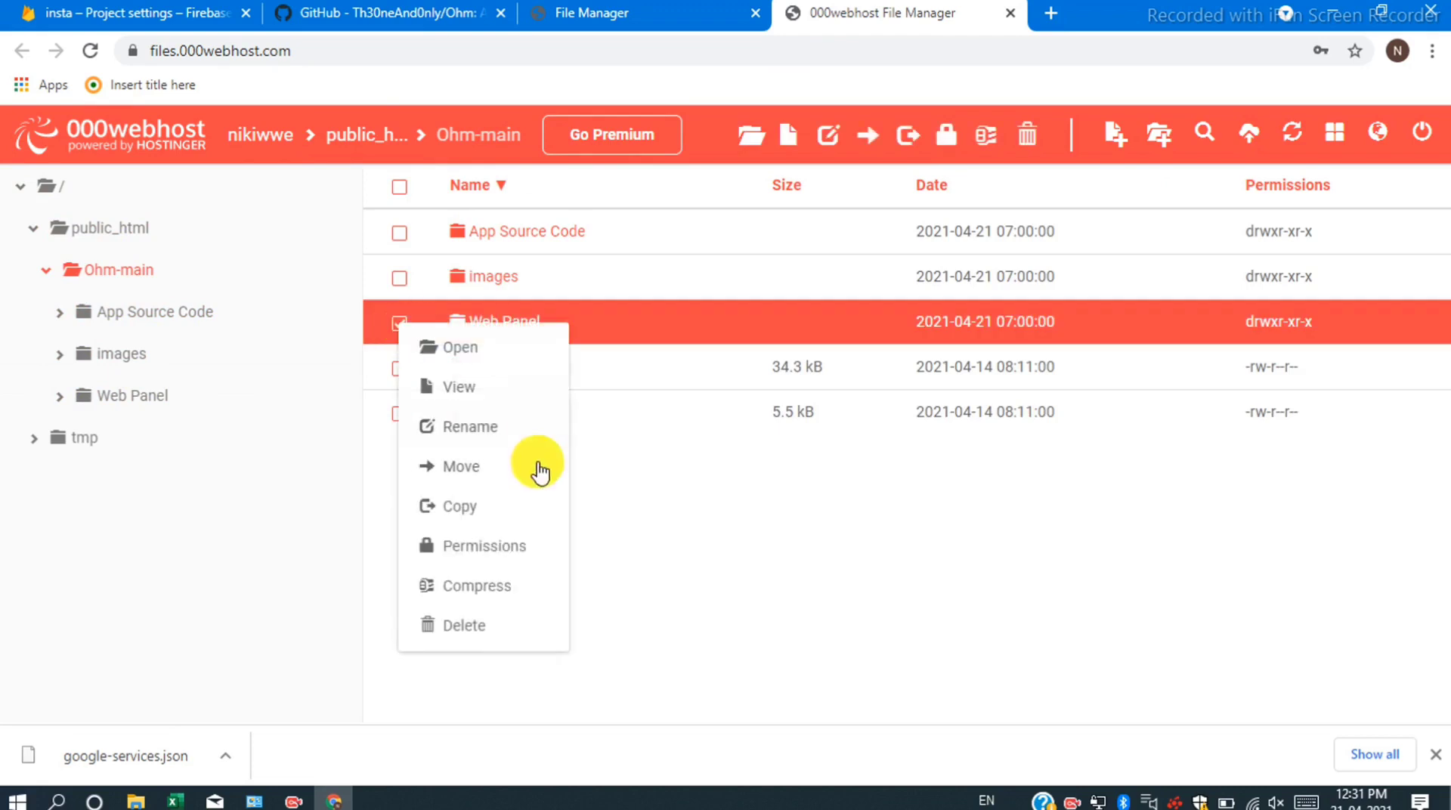
click(473, 466)
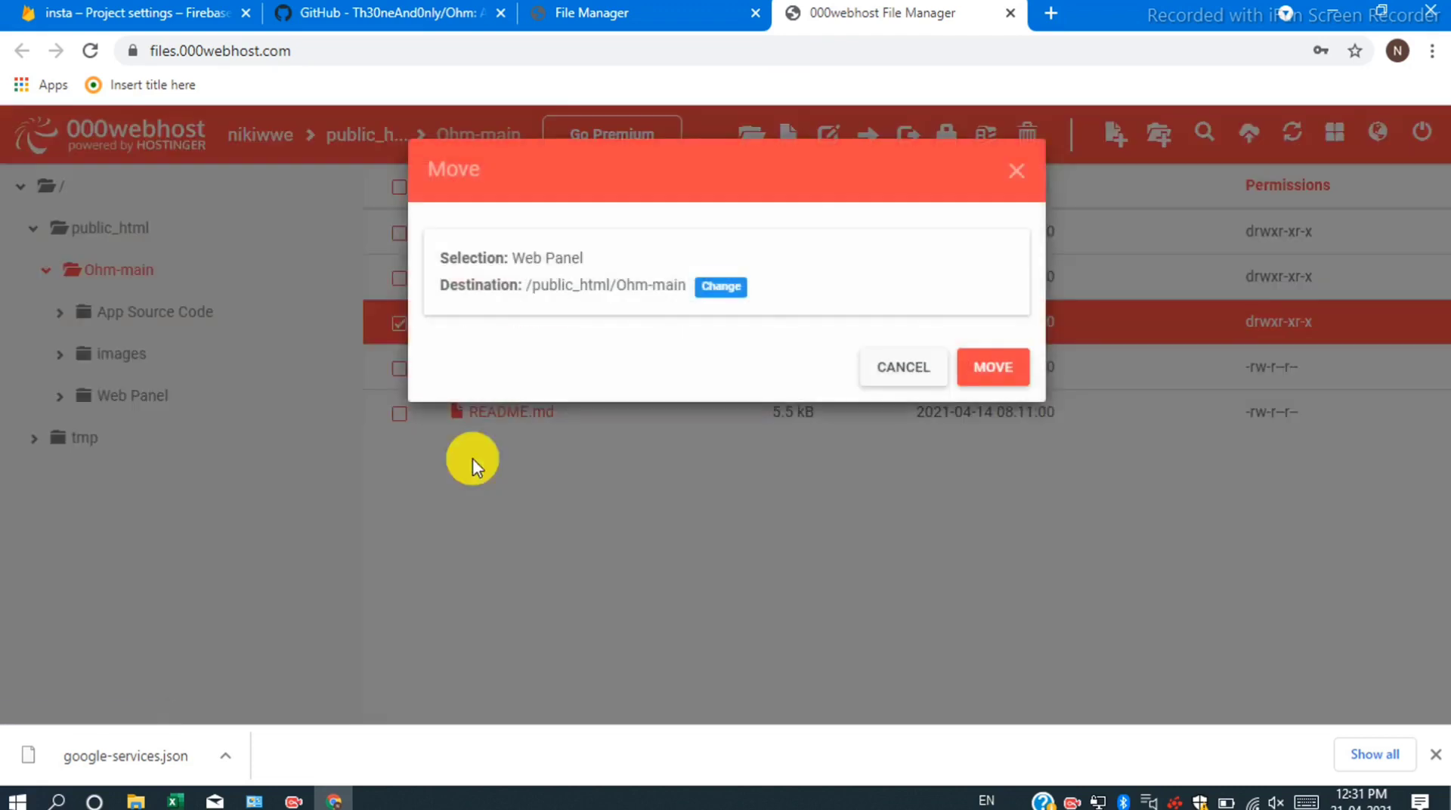
click(708, 287)
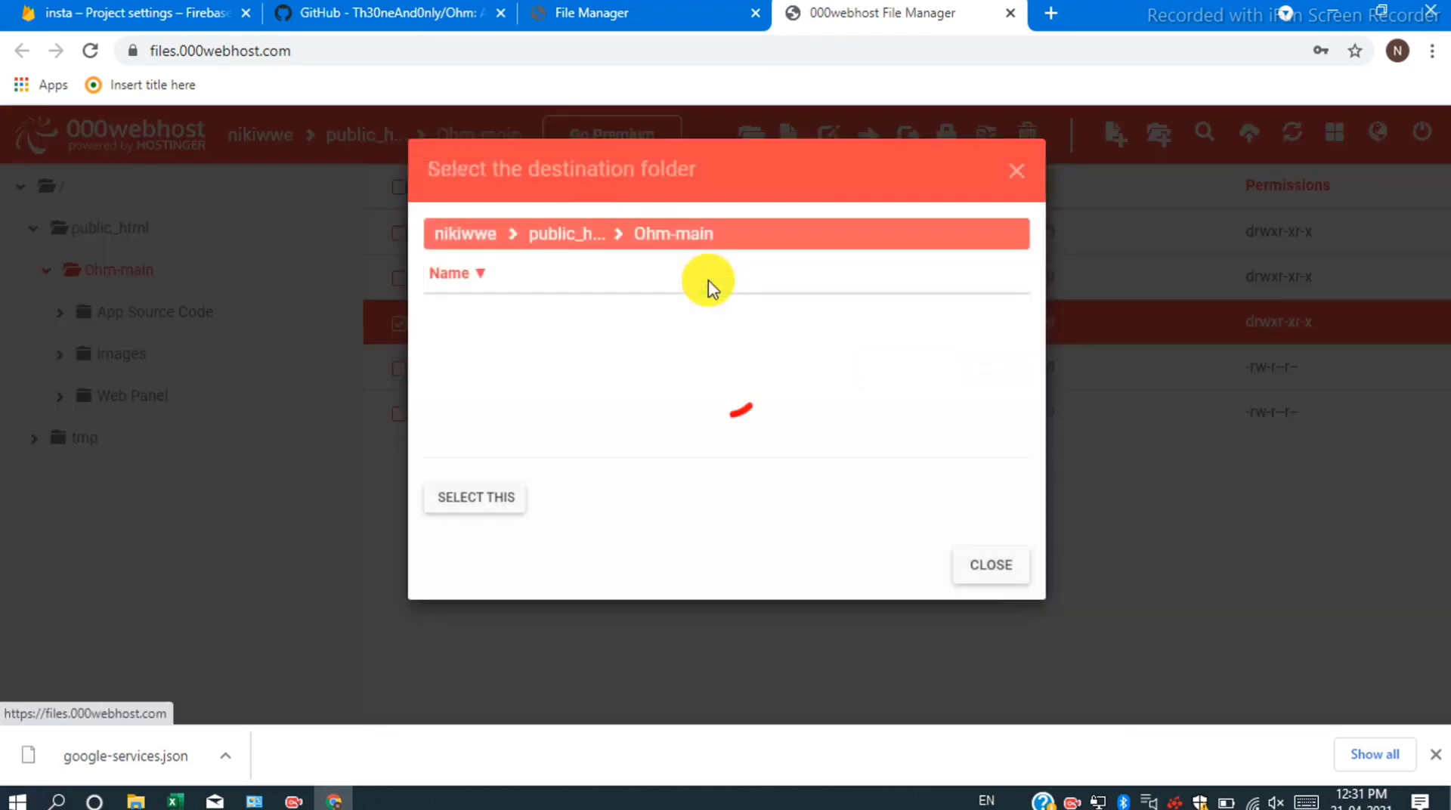
click(541, 236)
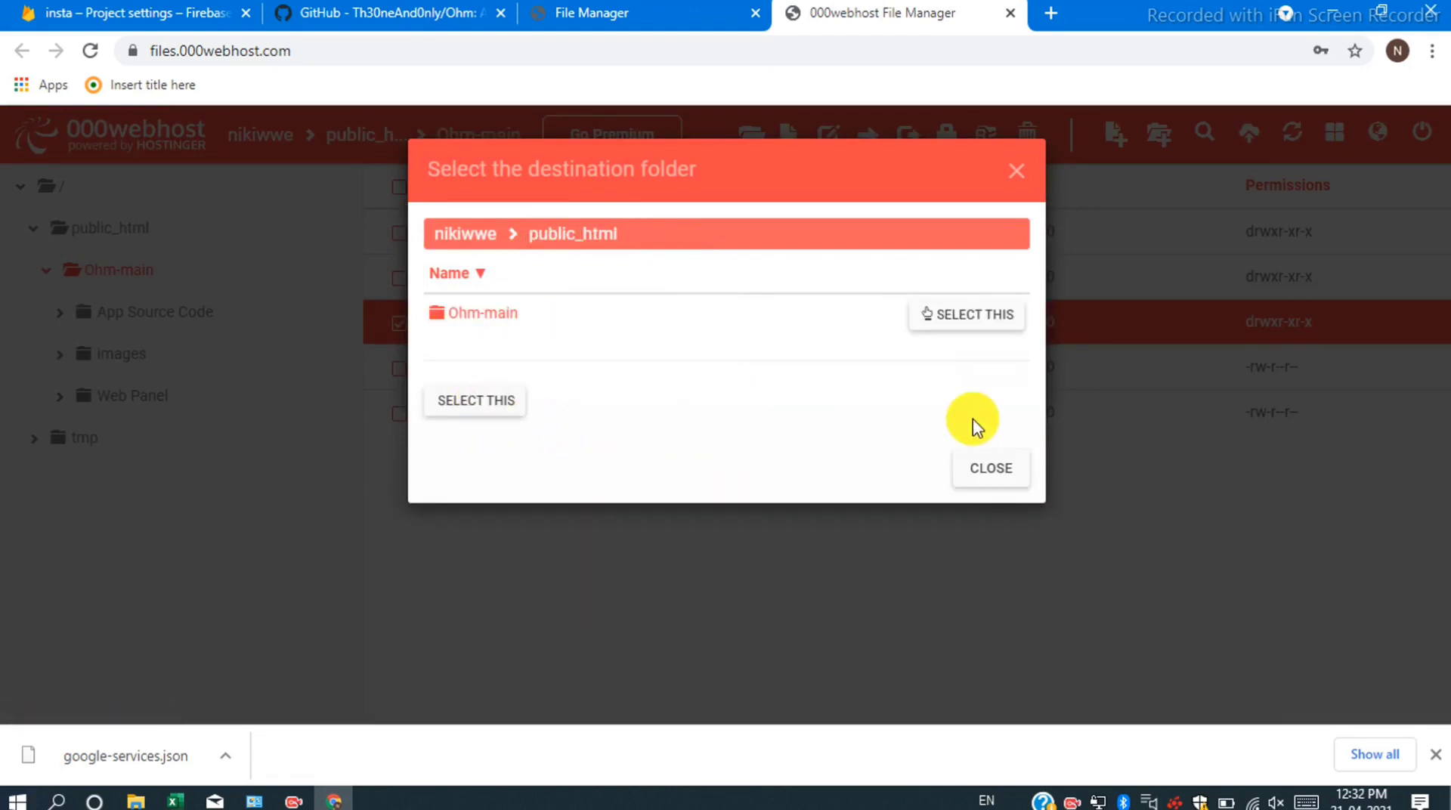
click(463, 415)
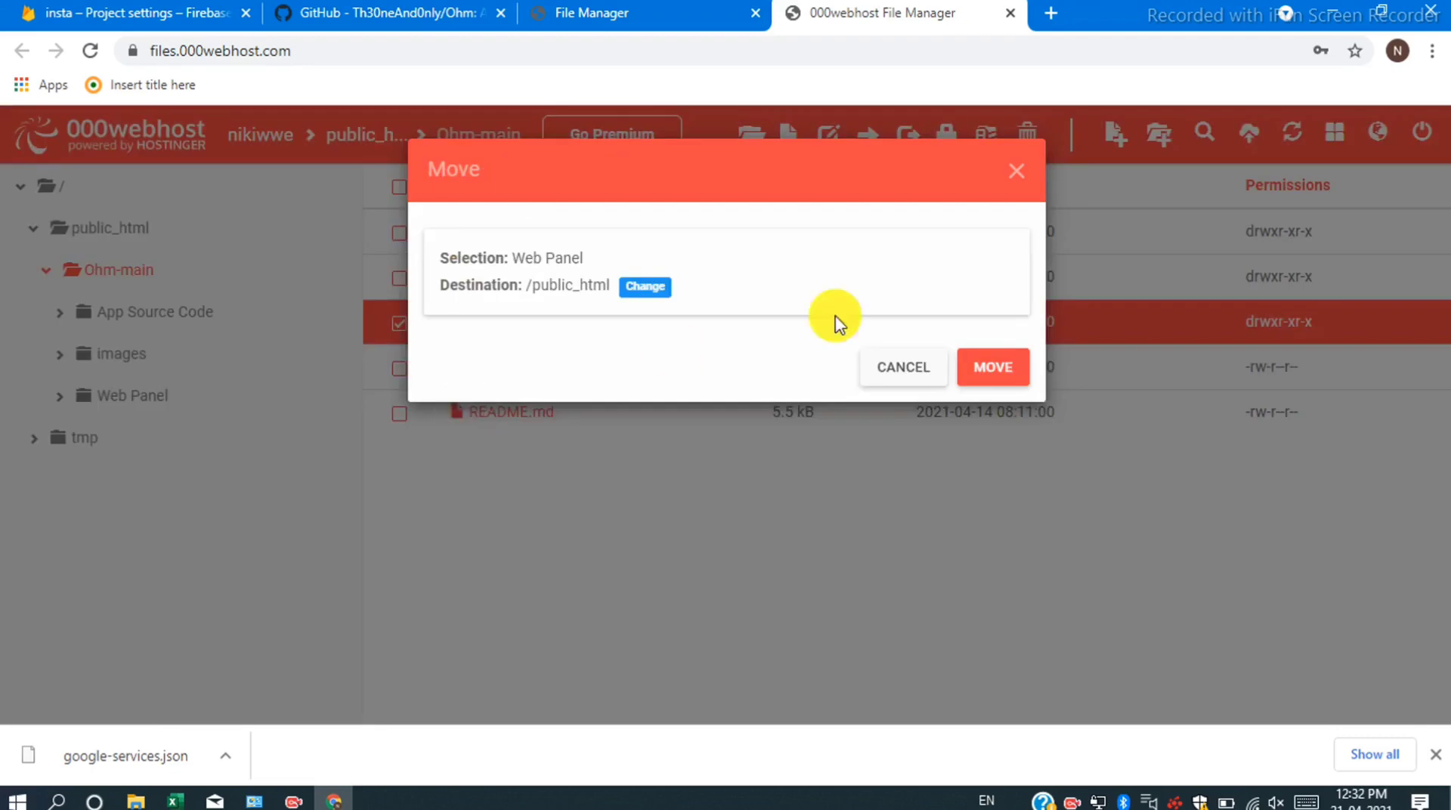
click(992, 364)
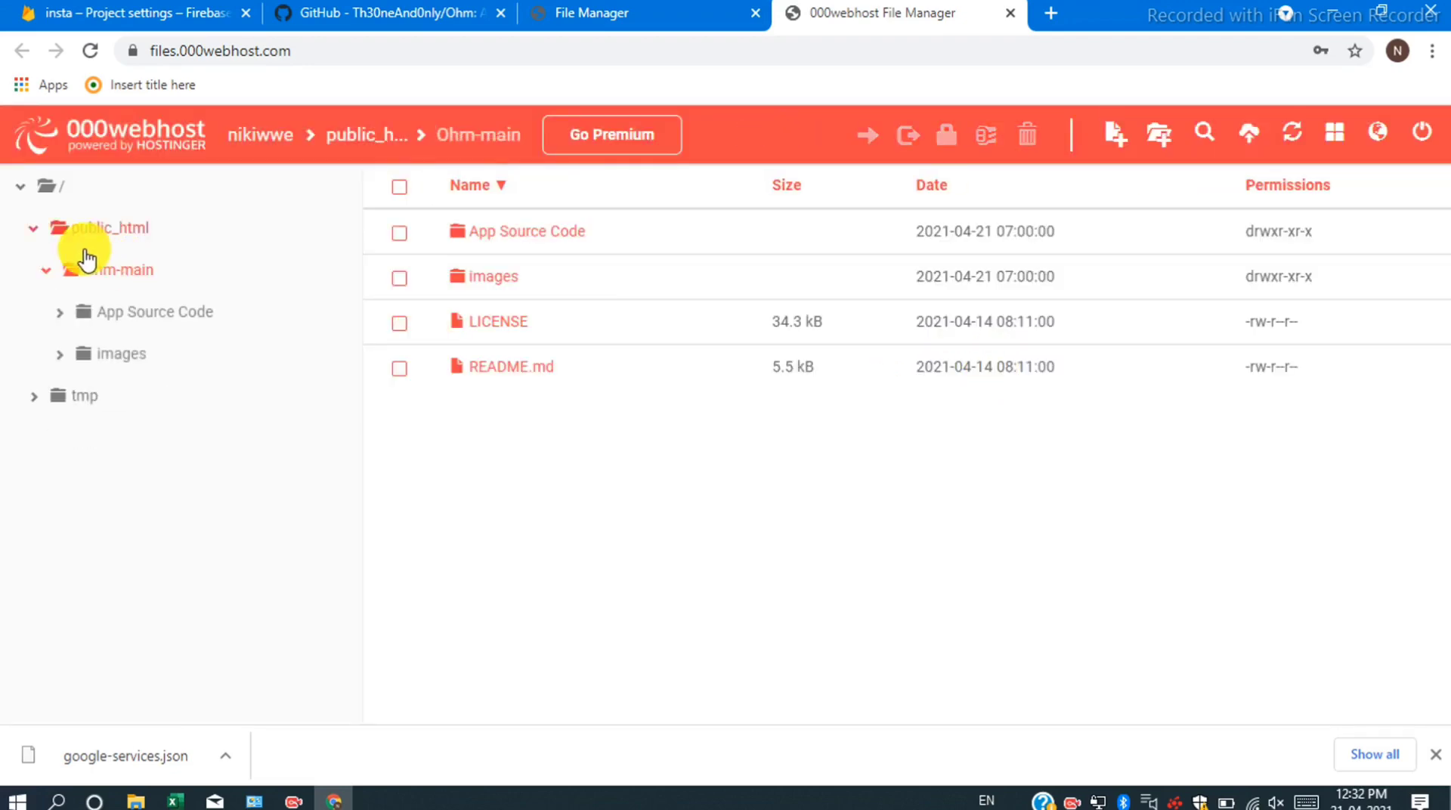
Delete the Ohm-main folder from public_html and open Web Panel to list app.js.
click(83, 228)
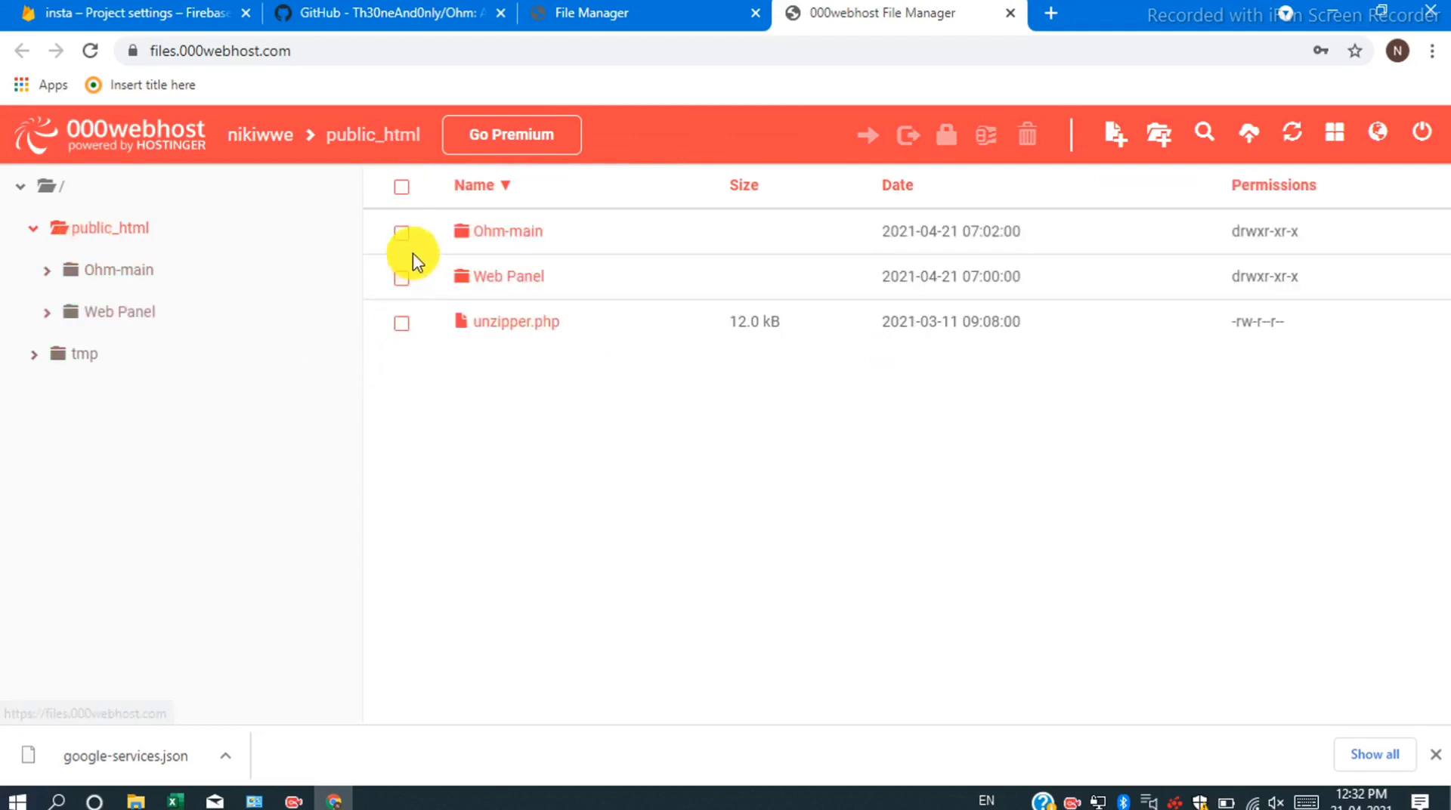
right_click(398, 235)
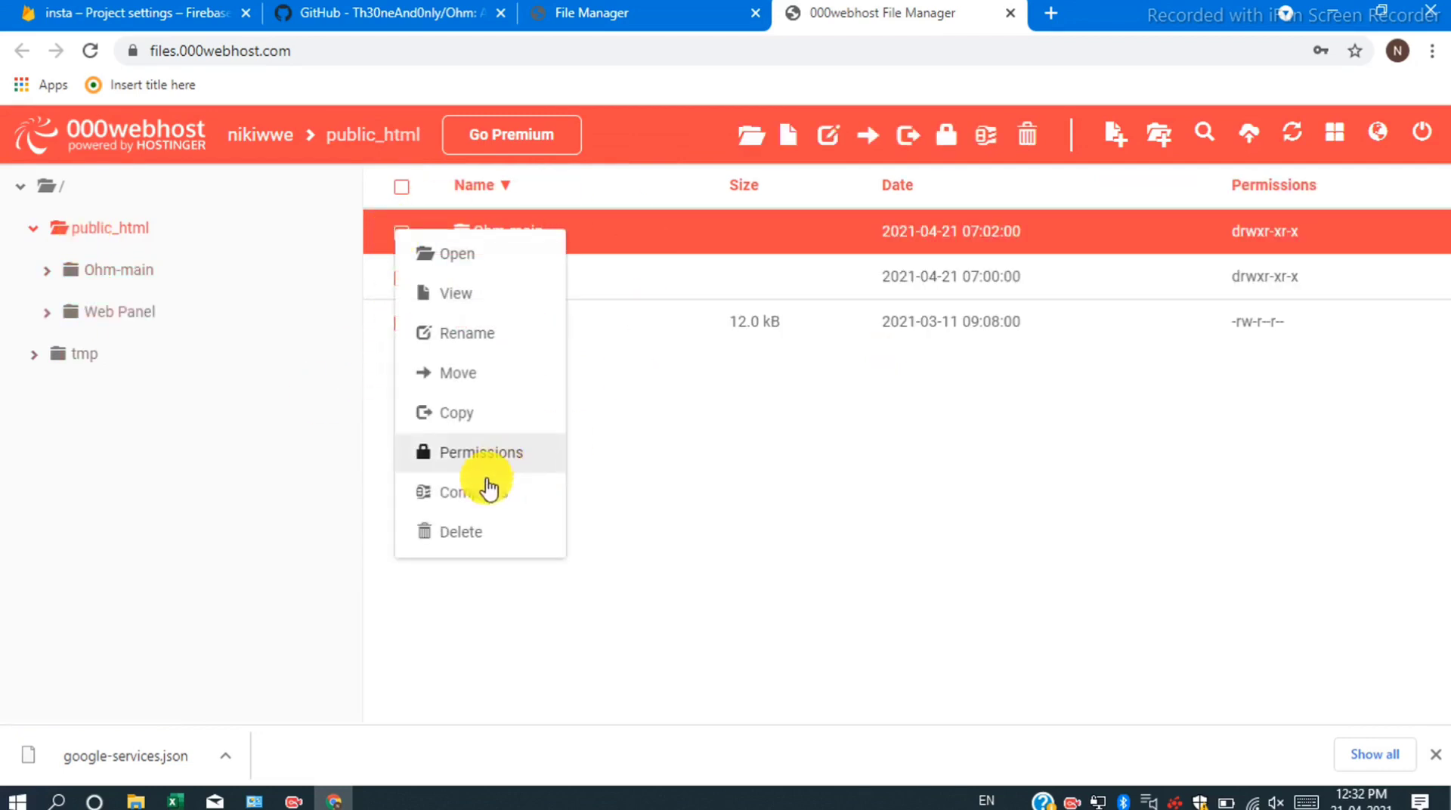
click(440, 532)
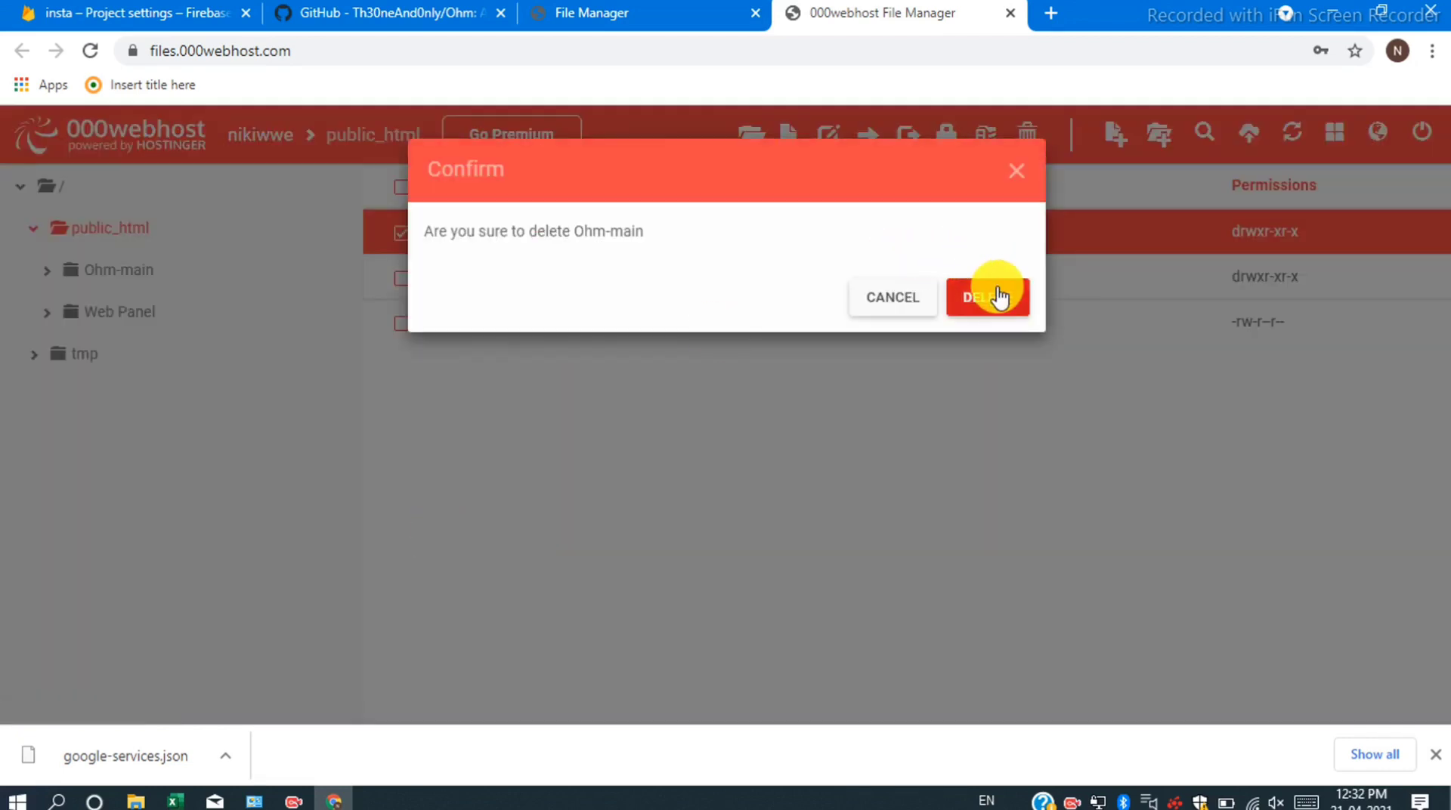
click(996, 291)
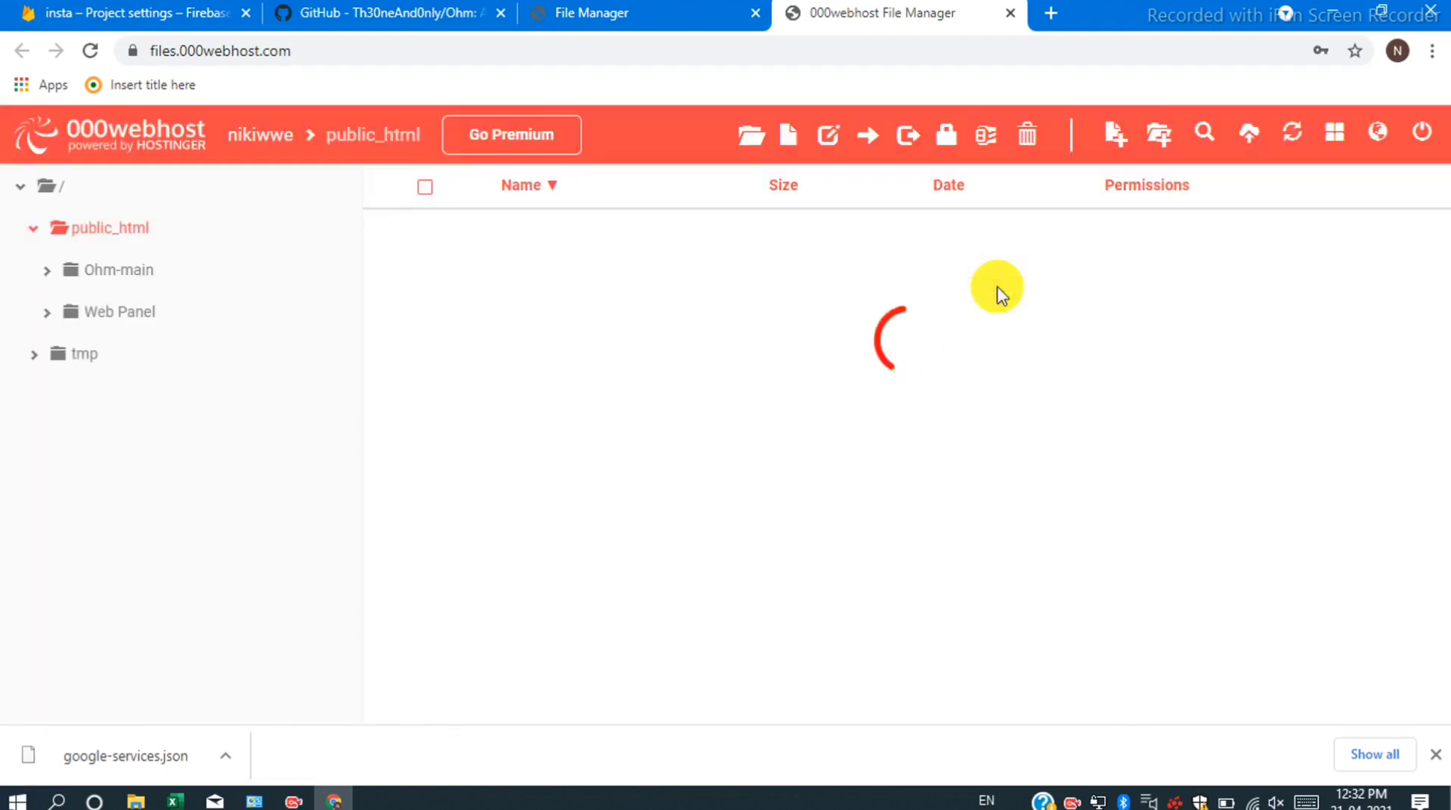
click(506, 236)
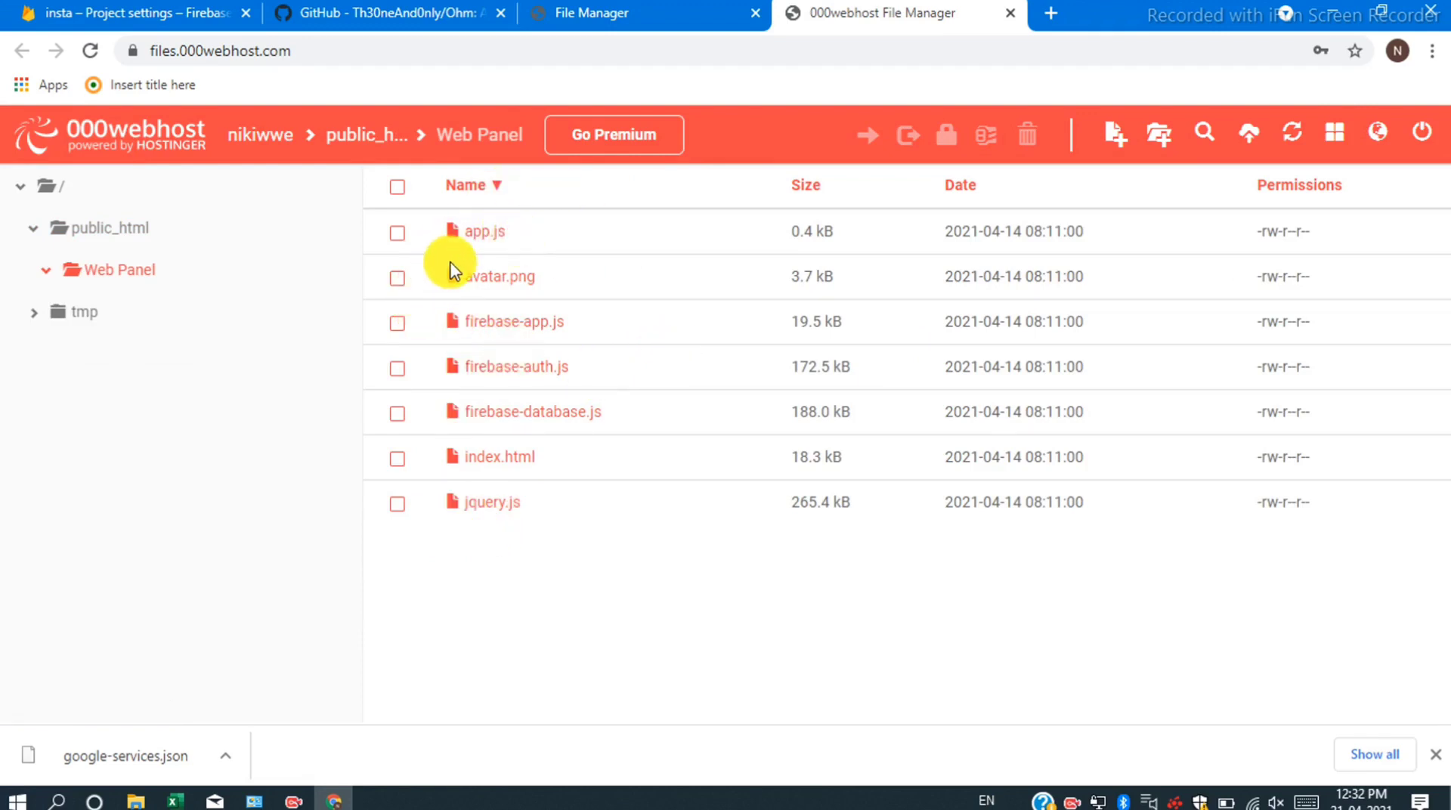
Read the Ohm README's How to use steps on GitHub, then return to insta's Project settings.
click(322, 11)
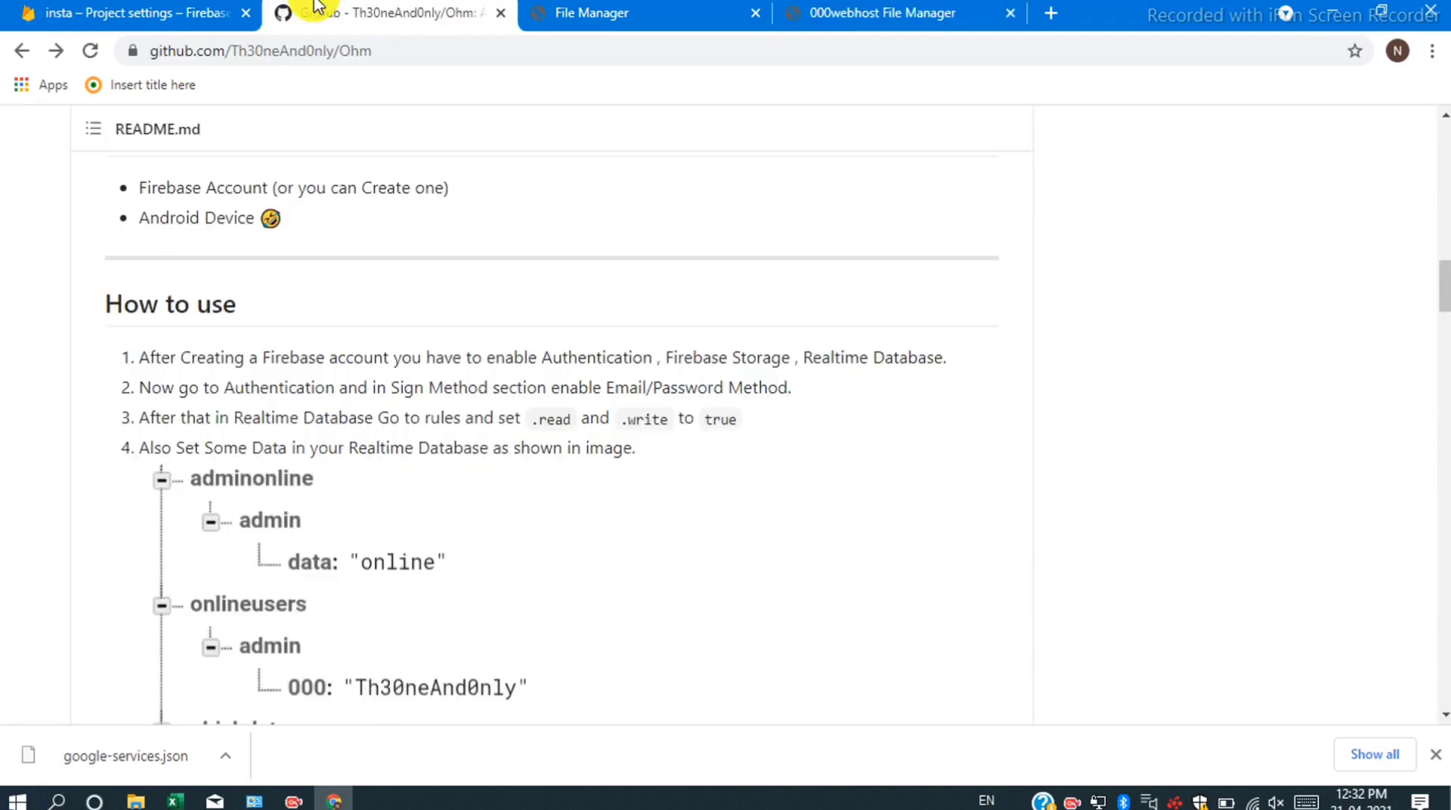
scroll(354, 436, down, 2)
scroll(353, 436, down, 1)
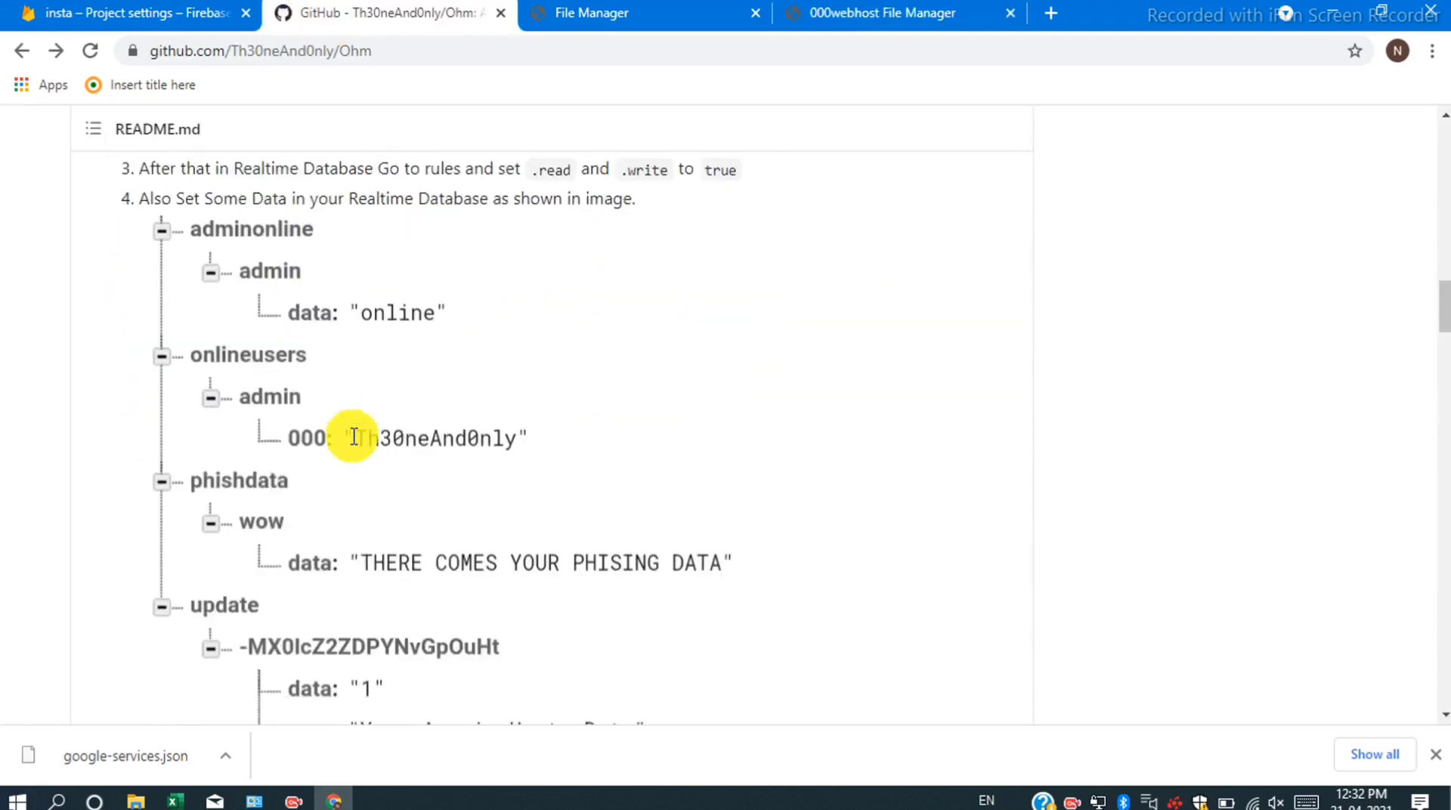
scroll(354, 436, down, 4)
scroll(354, 436, up, 4)
scroll(353, 436, up, 3)
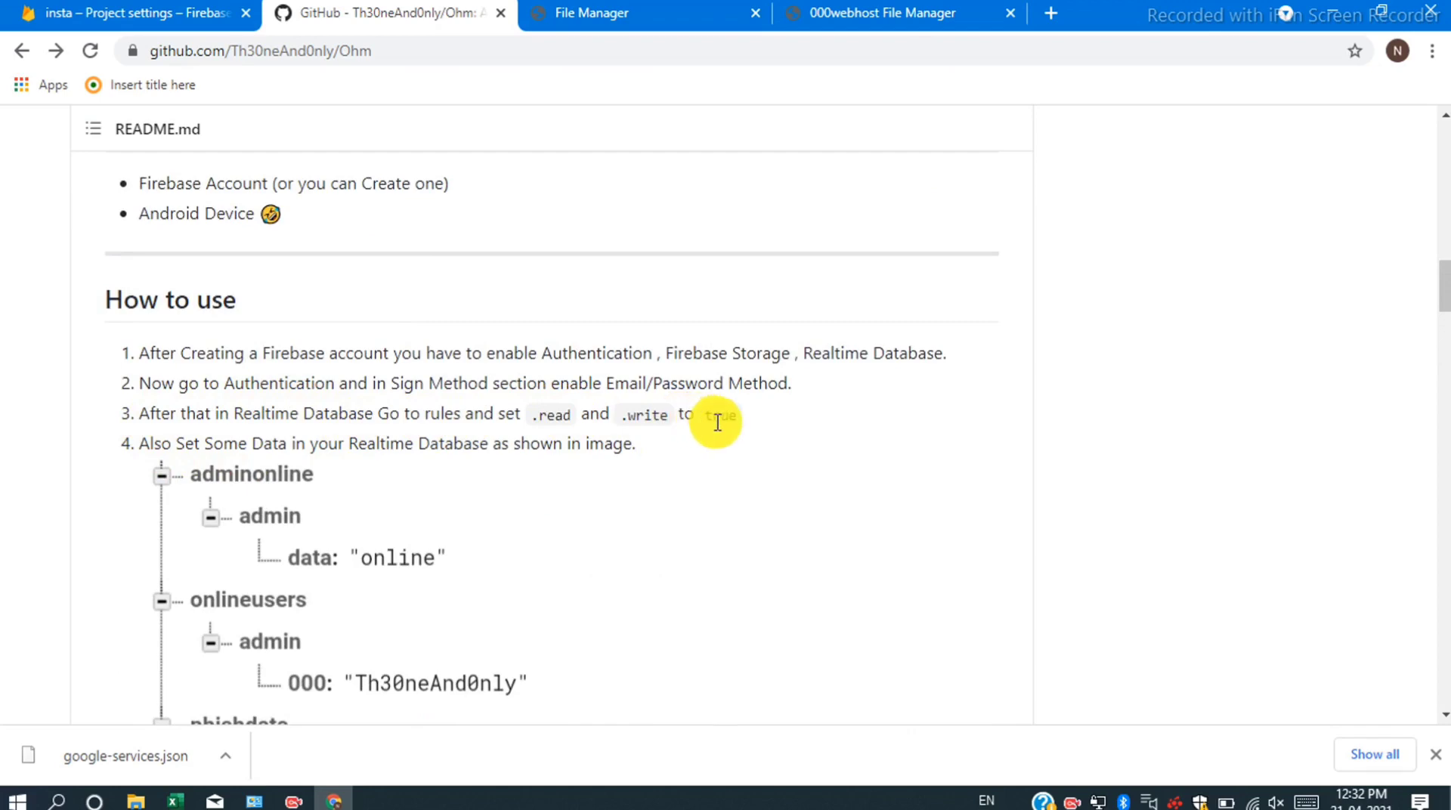
click(4, 8)
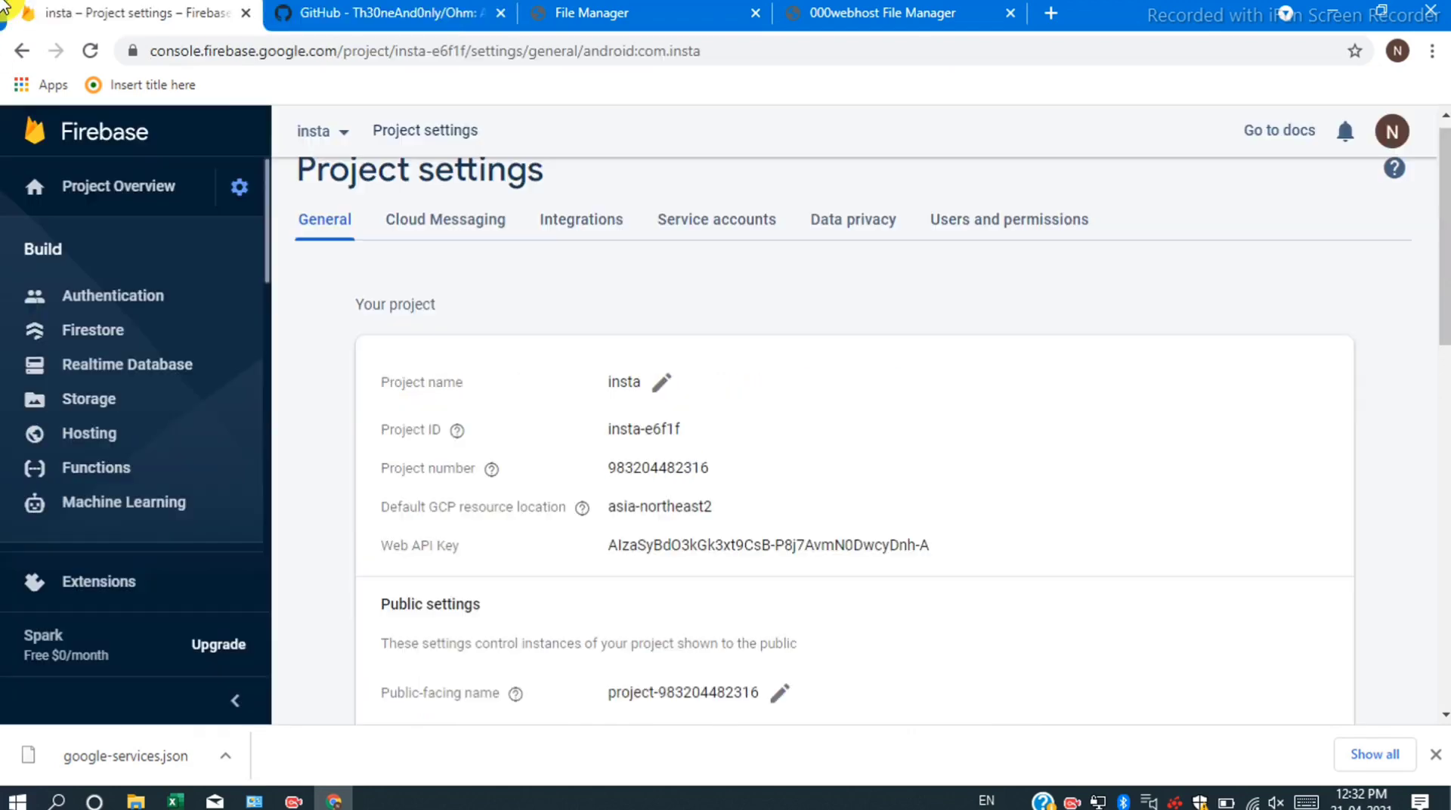
Check that insta's Realtime Database rules have .read and .write set to true.
click(109, 364)
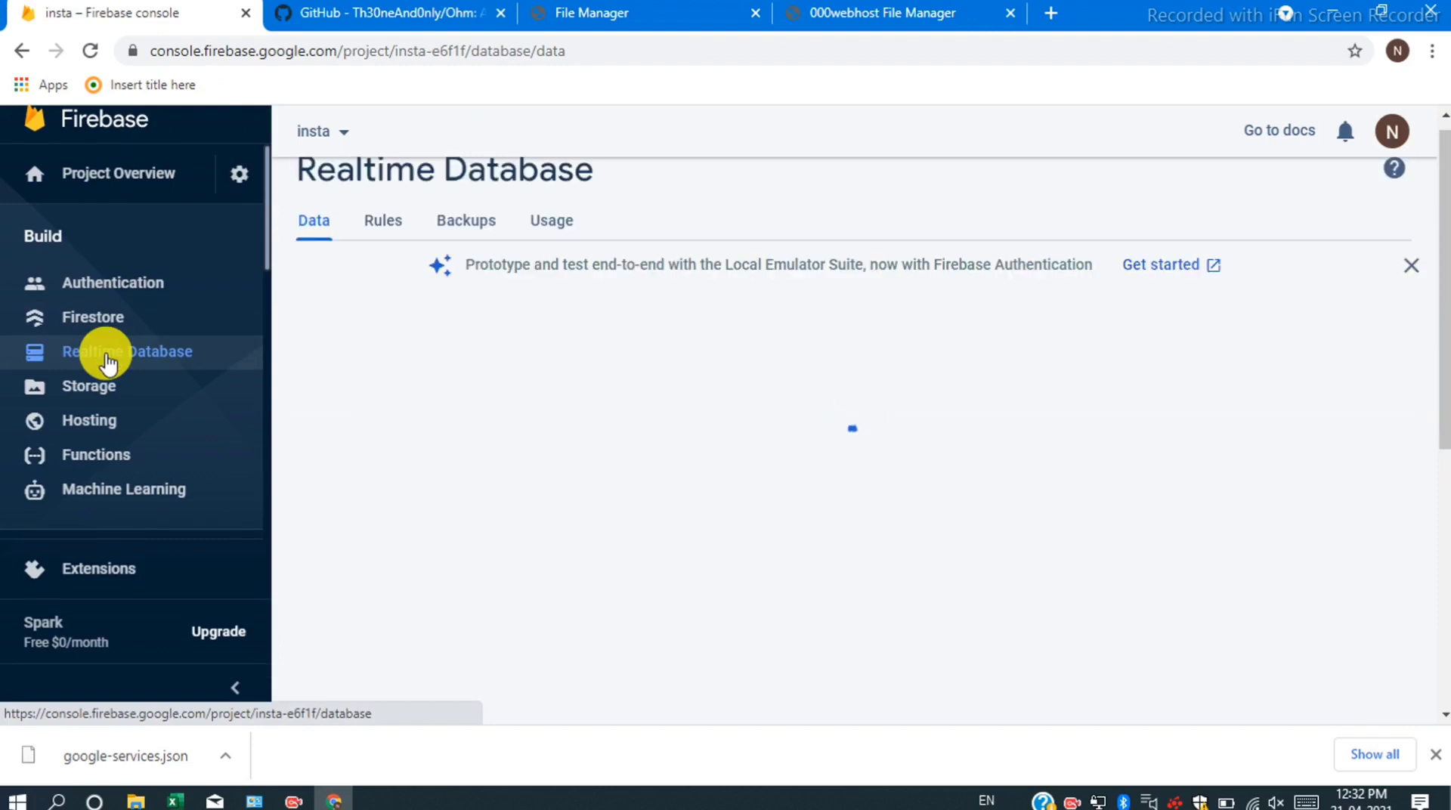
click(375, 226)
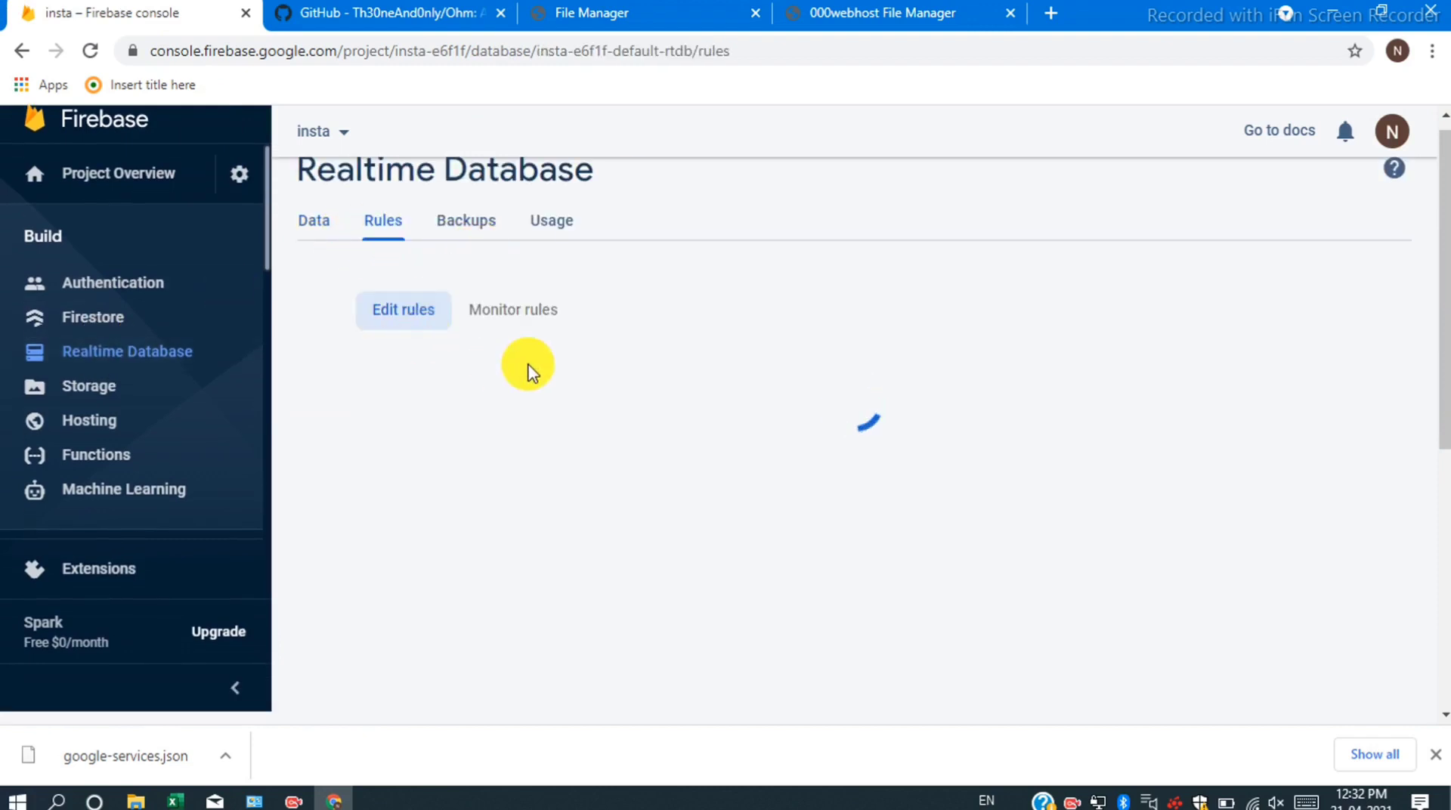
scroll(737, 418, down, 1)
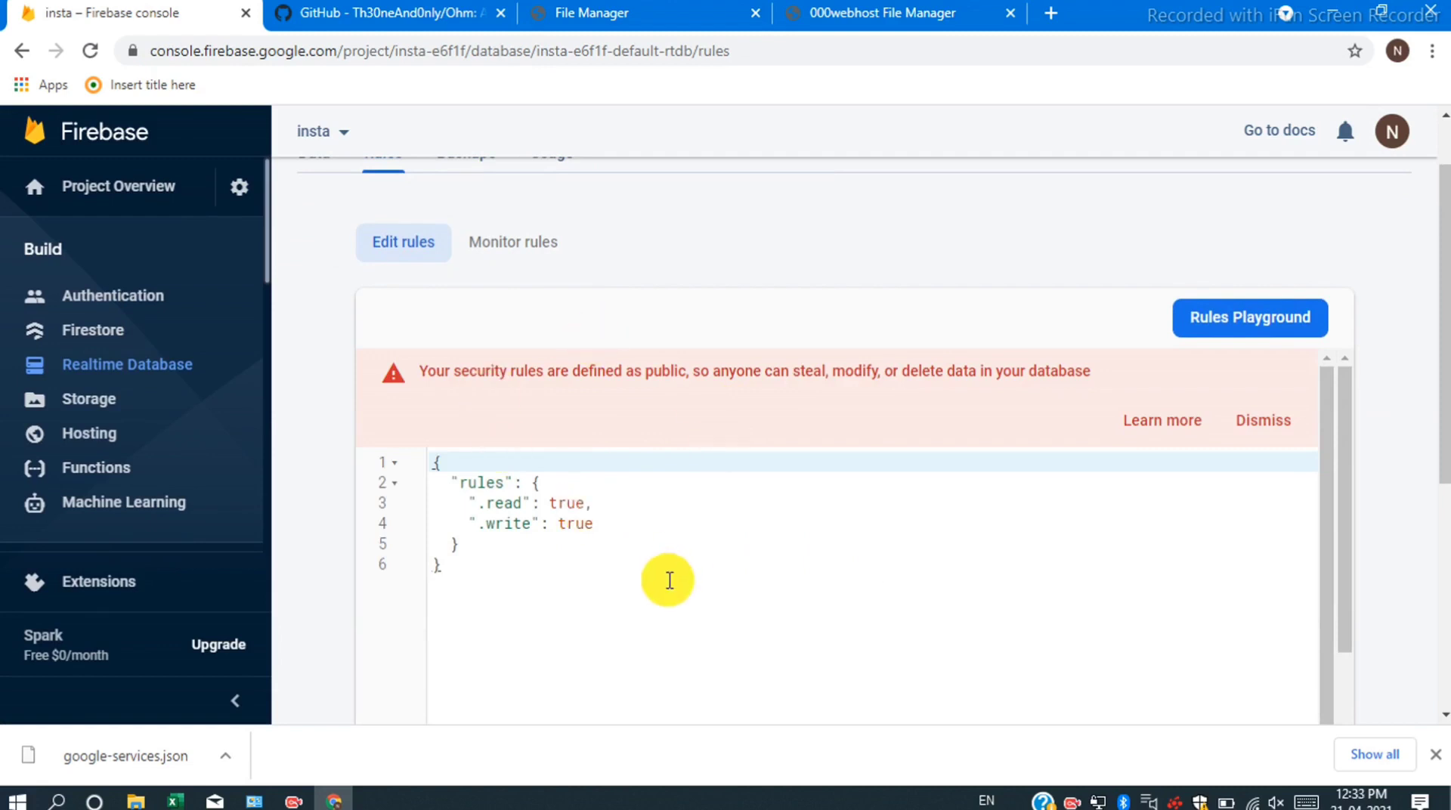
click(588, 527)
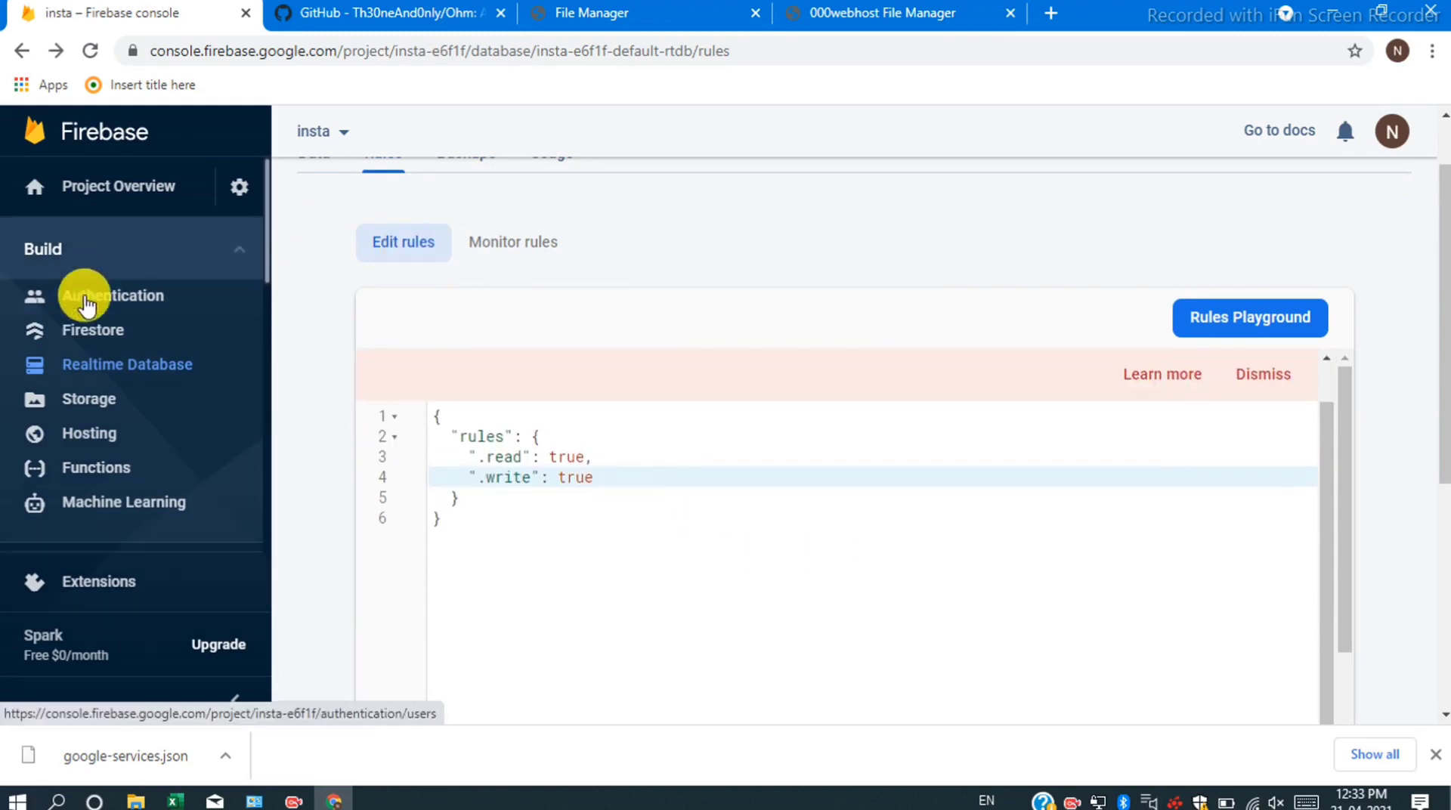
click(785, 13)
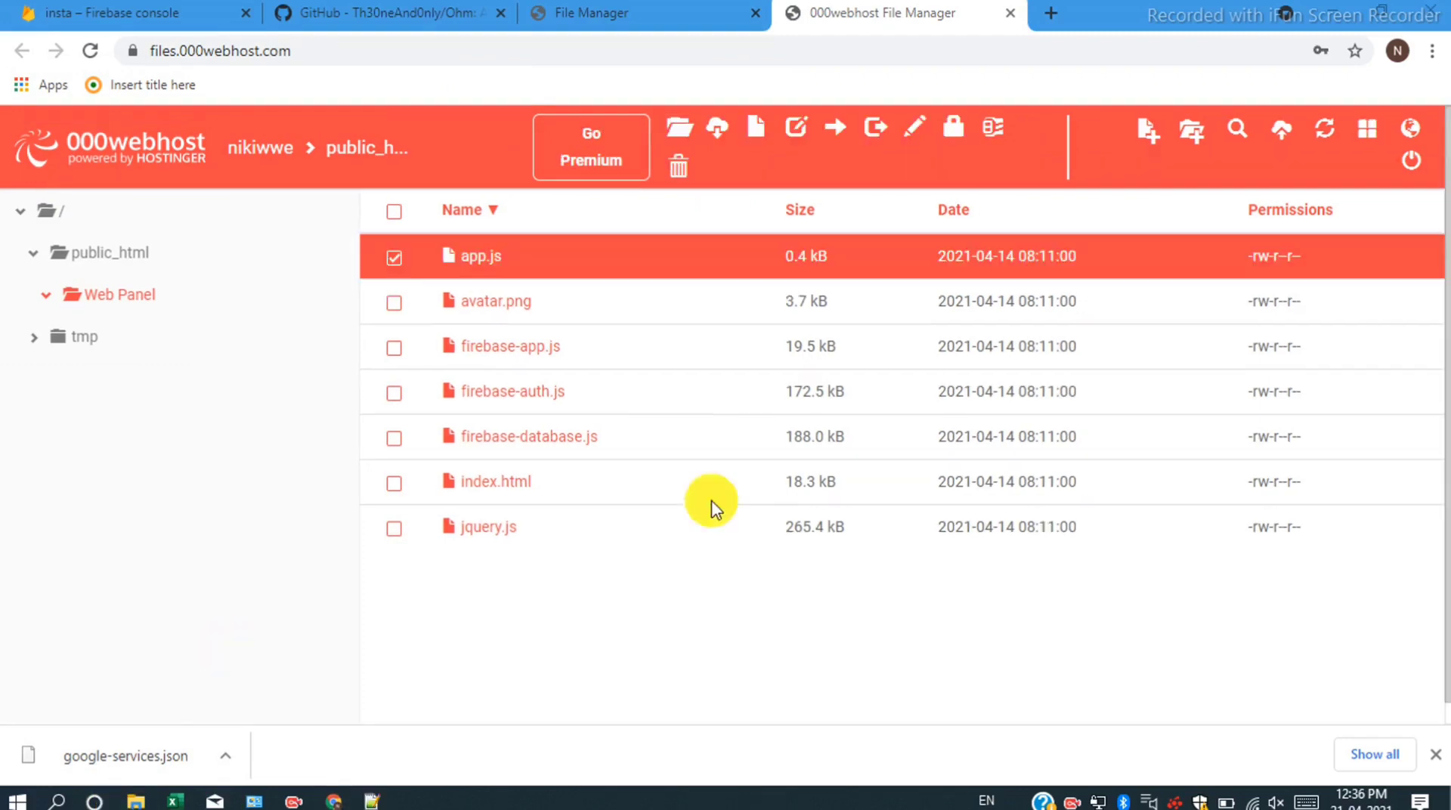
Open Web Panel's app.js in the 000webhost editor to show its placeholder firebaseConfig.
click(369, 804)
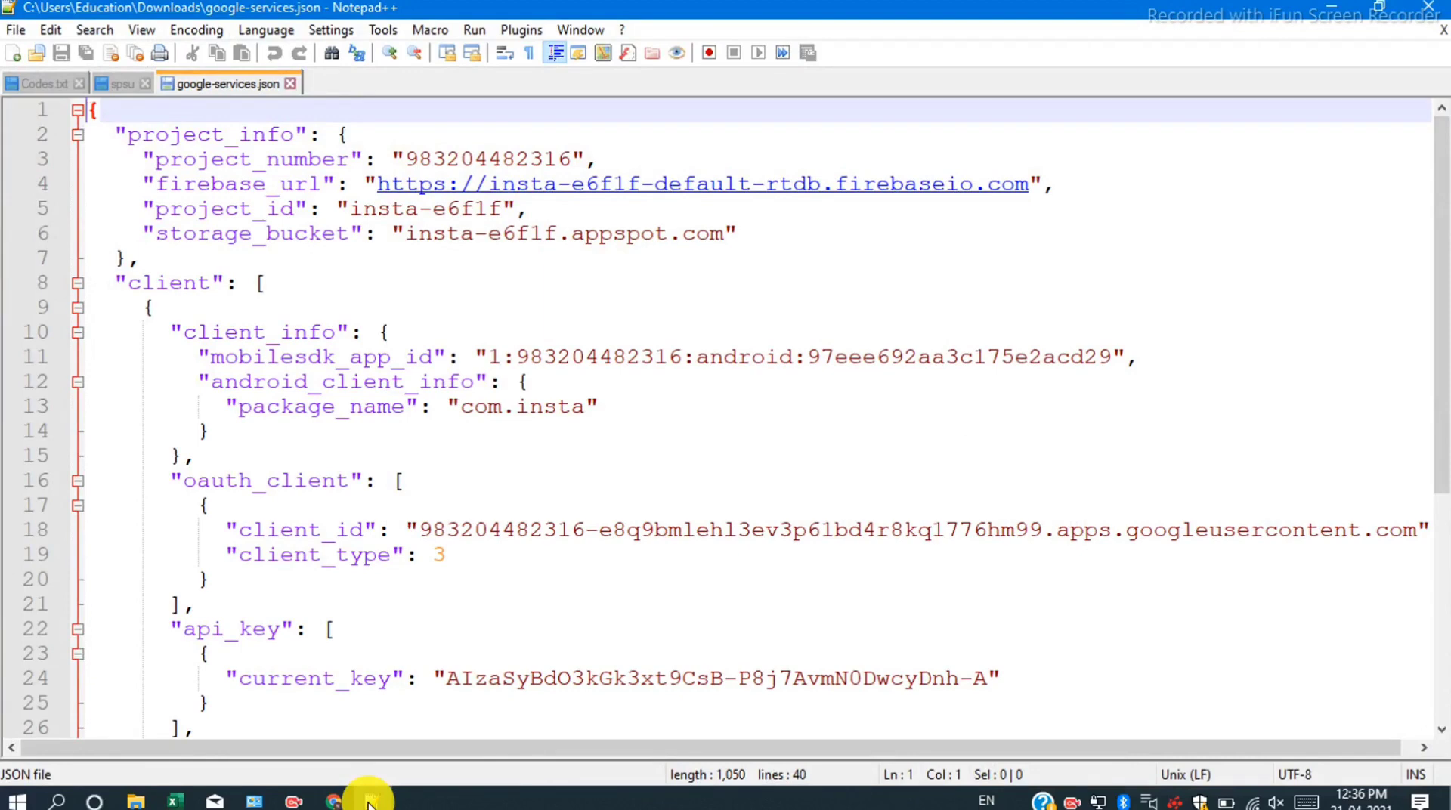
click(1345, 6)
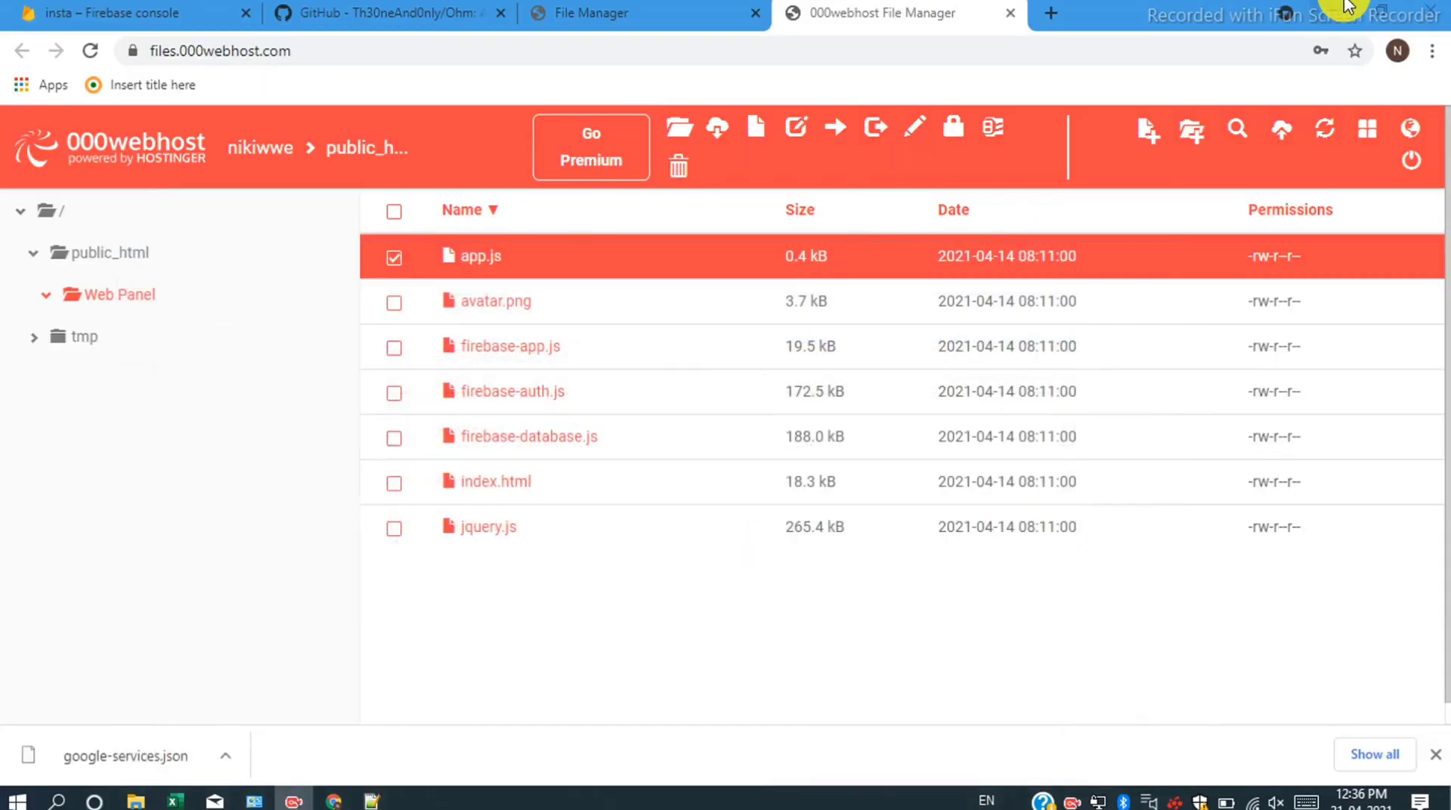
right_click(522, 268)
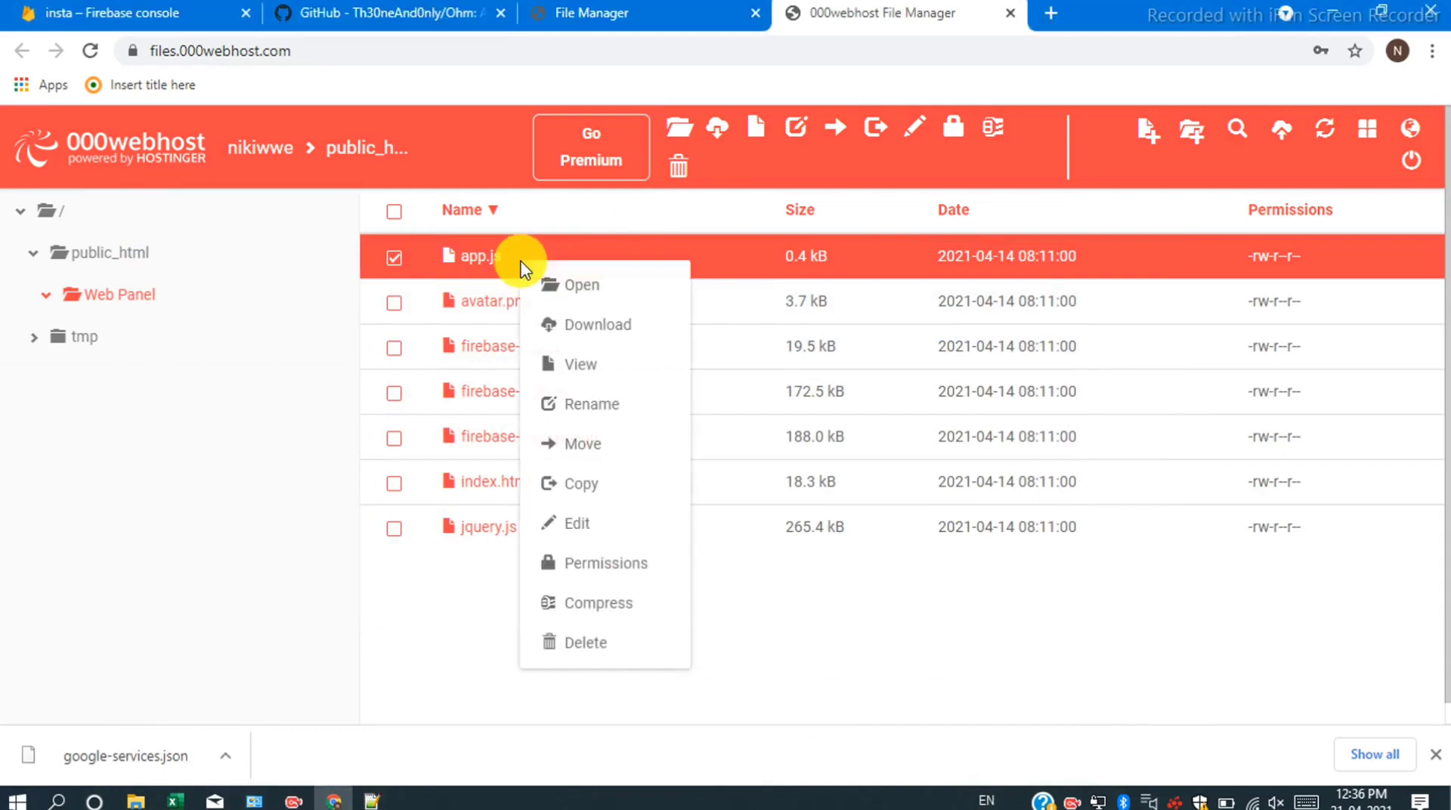
click(590, 525)
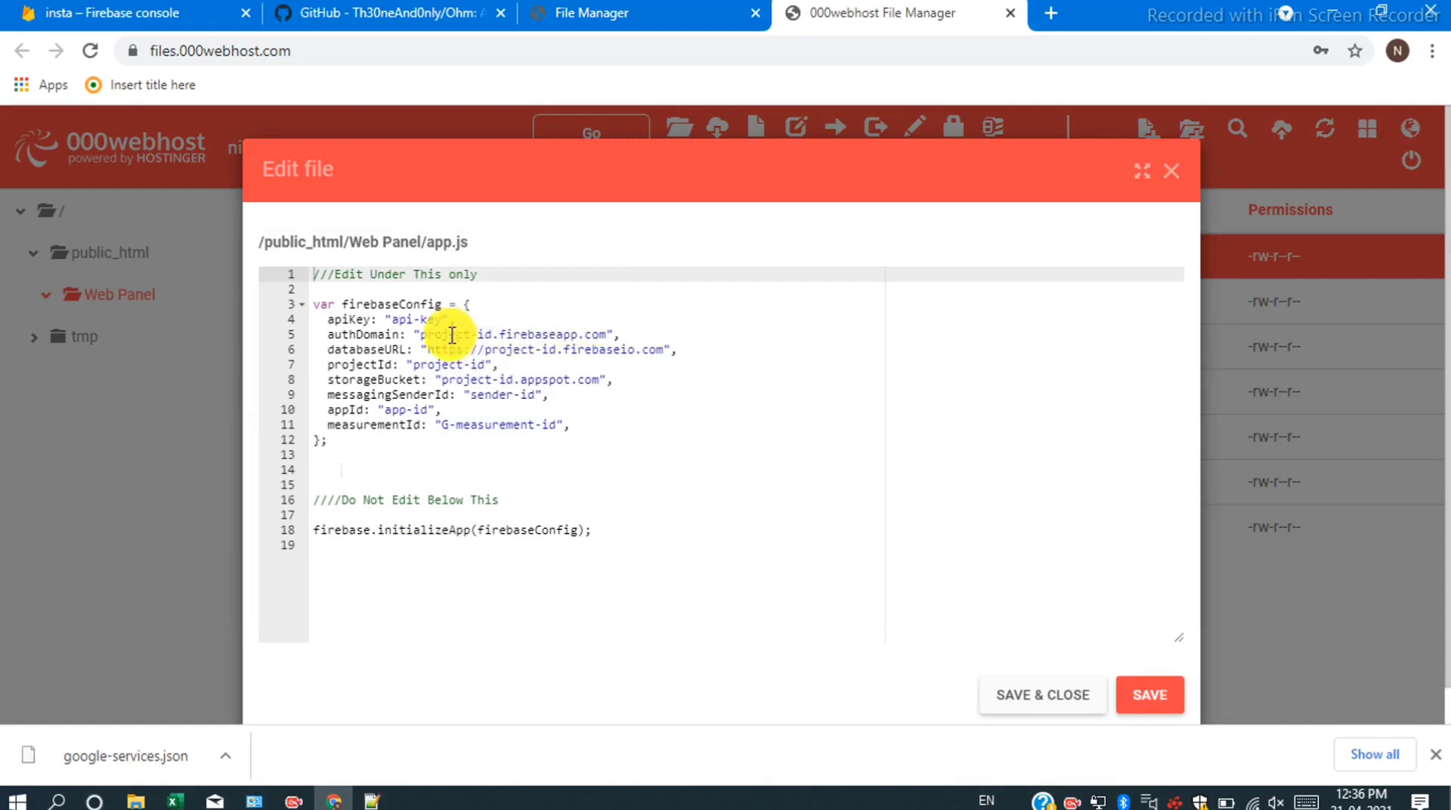
Copy the current_key API key from google-services.json and paste it over app.js's 'api-key' placeholder.
mouse_move(373, 797)
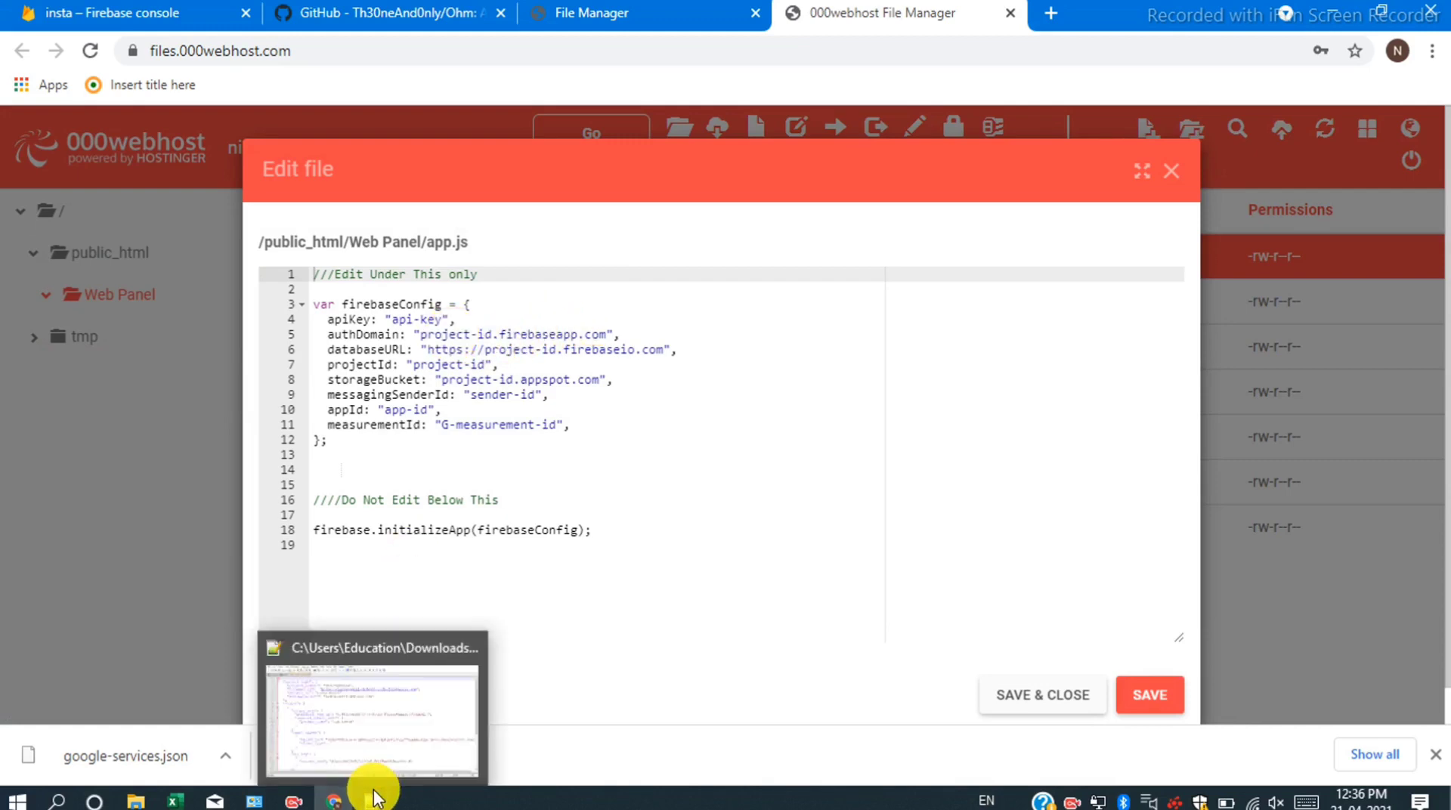
click(392, 723)
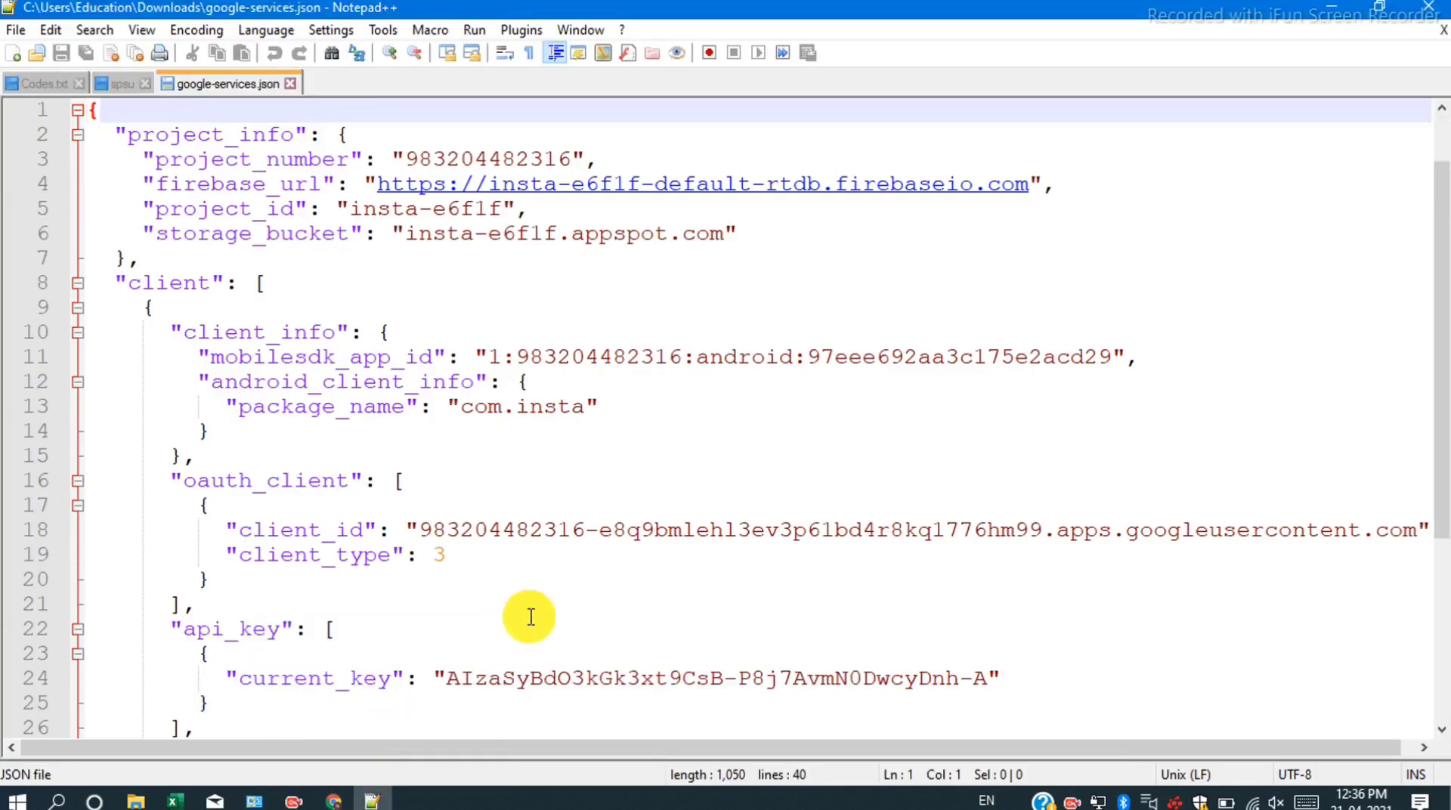
scroll(530, 616, down, 3)
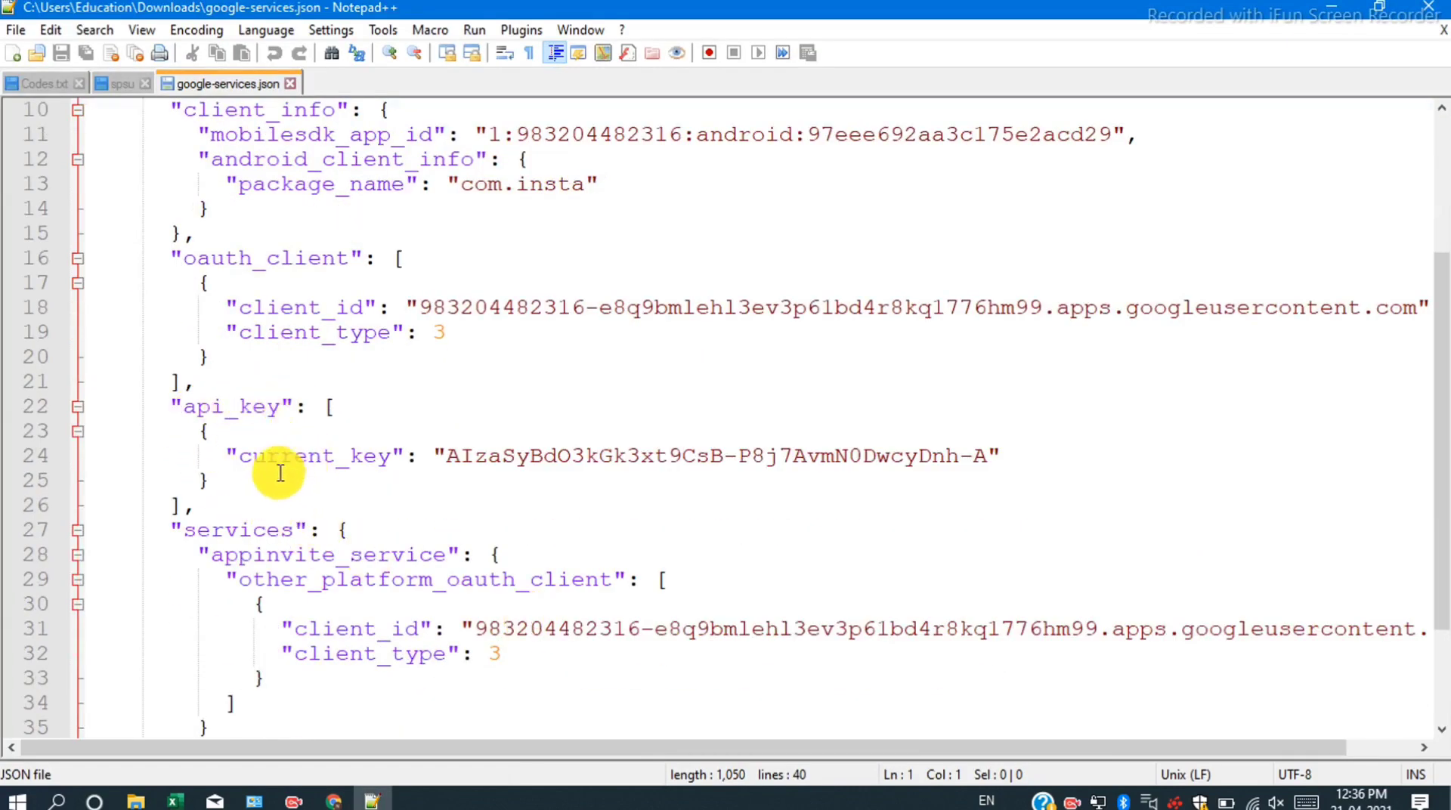
drag(449, 456, 987, 459)
key(ctrl+c)
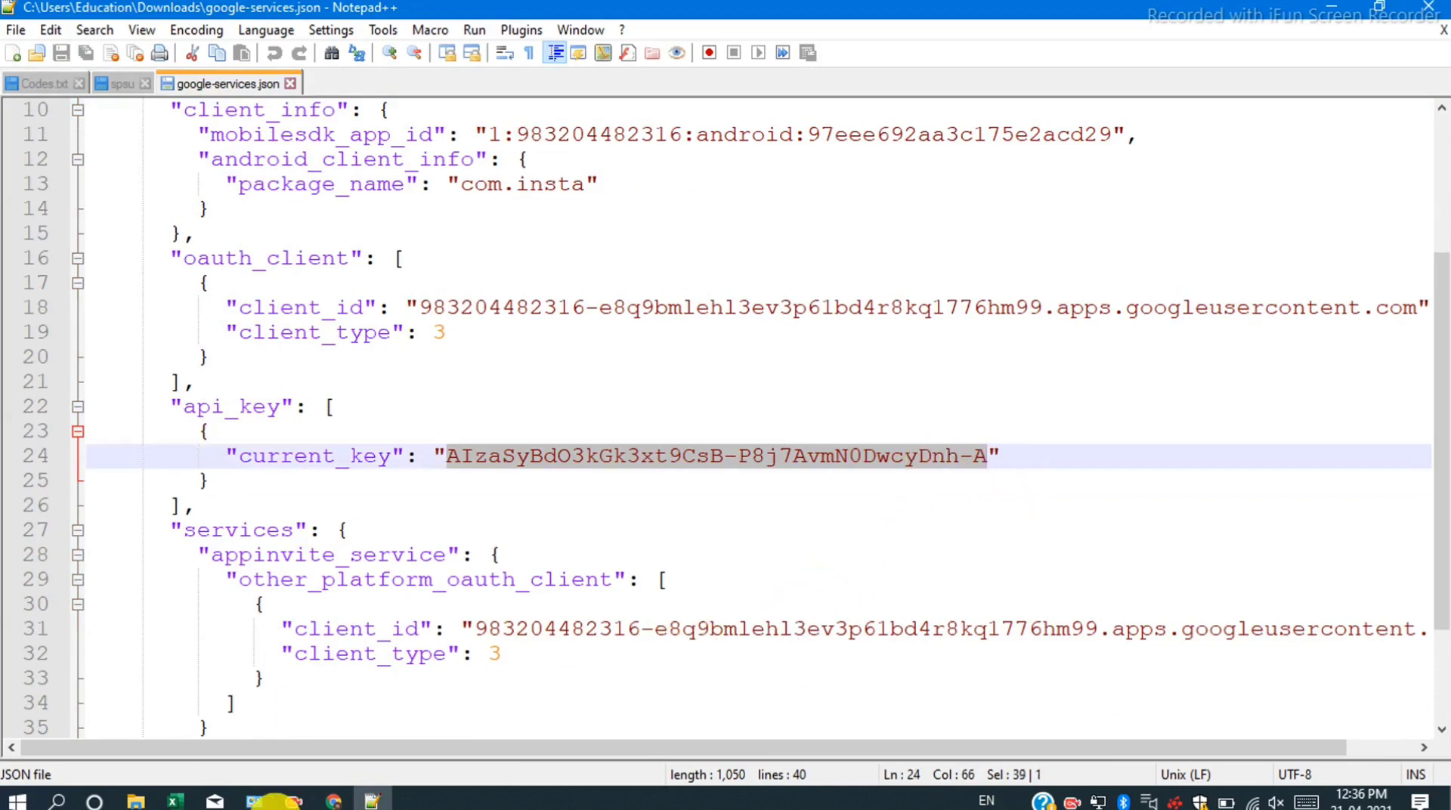
click(332, 800)
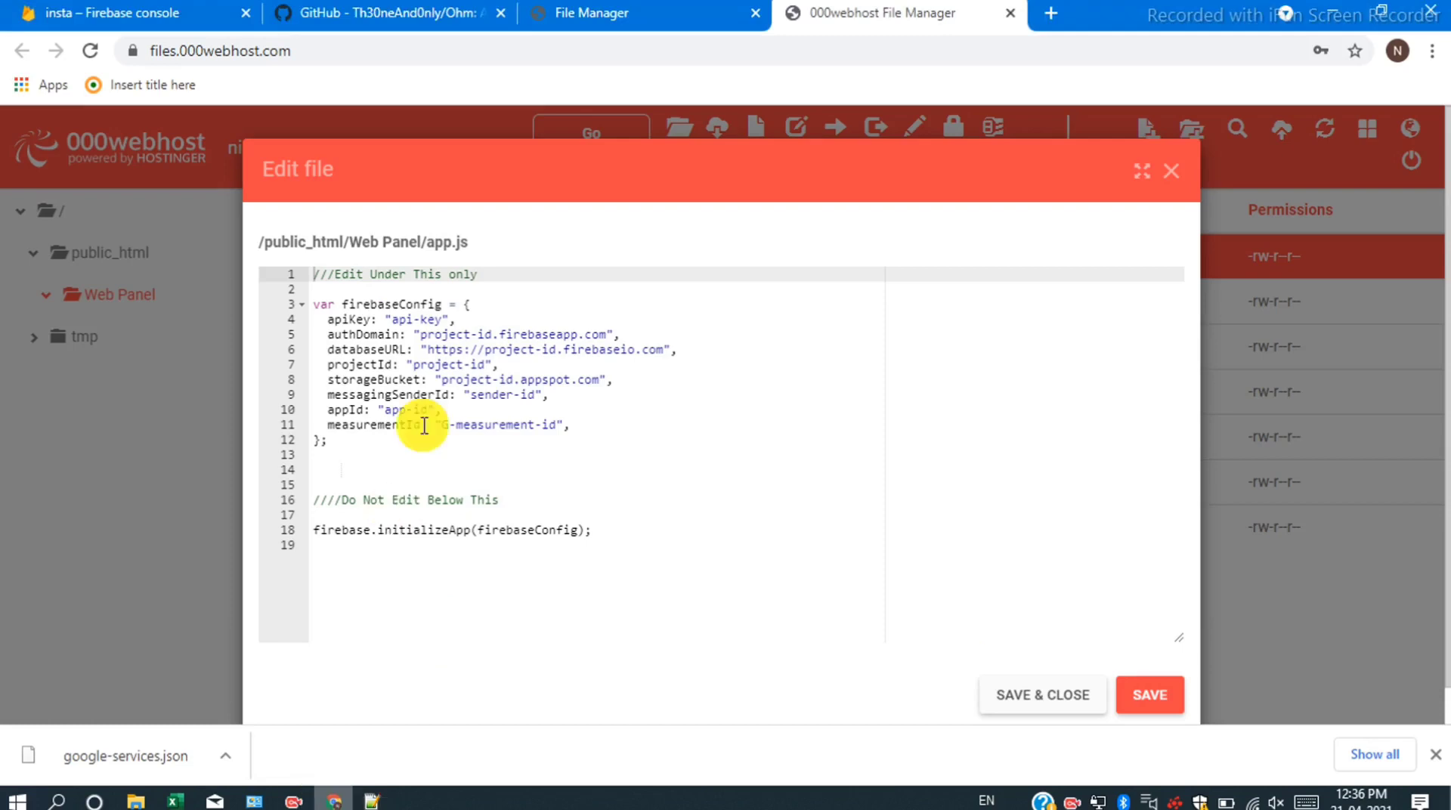
drag(444, 319, 411, 316)
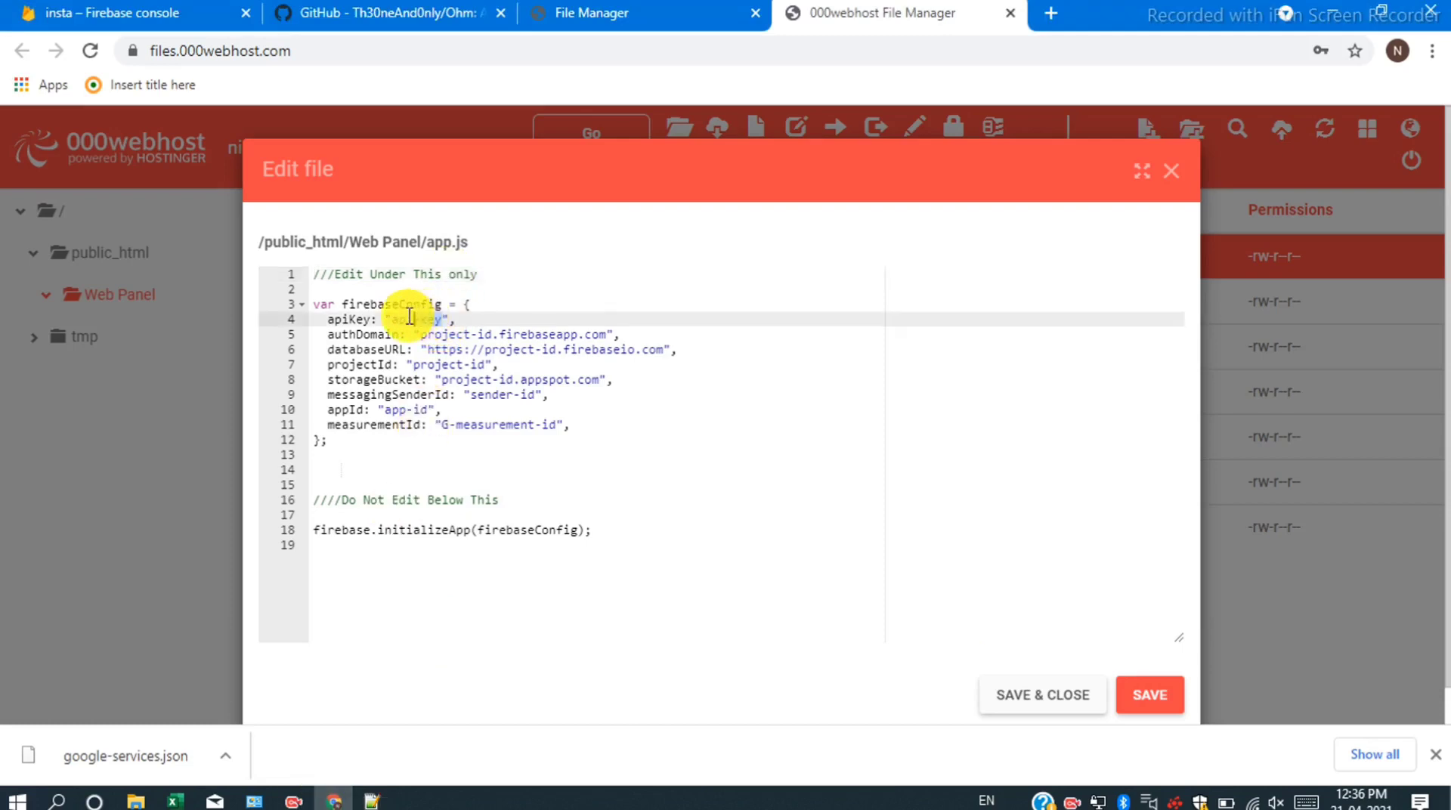
key(ctrl+v)
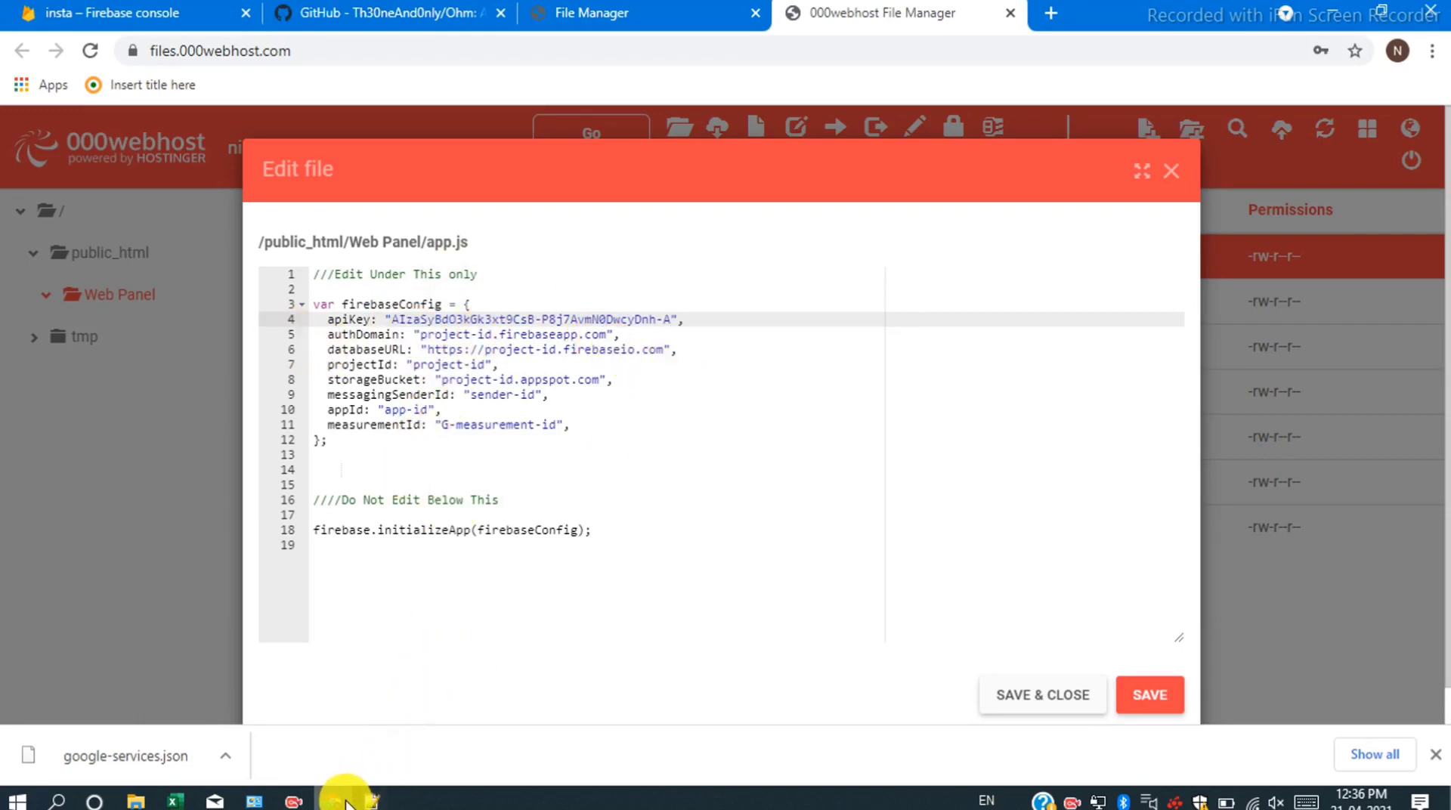
Look over the rest of google-services.json in Notepad++.
click(371, 801)
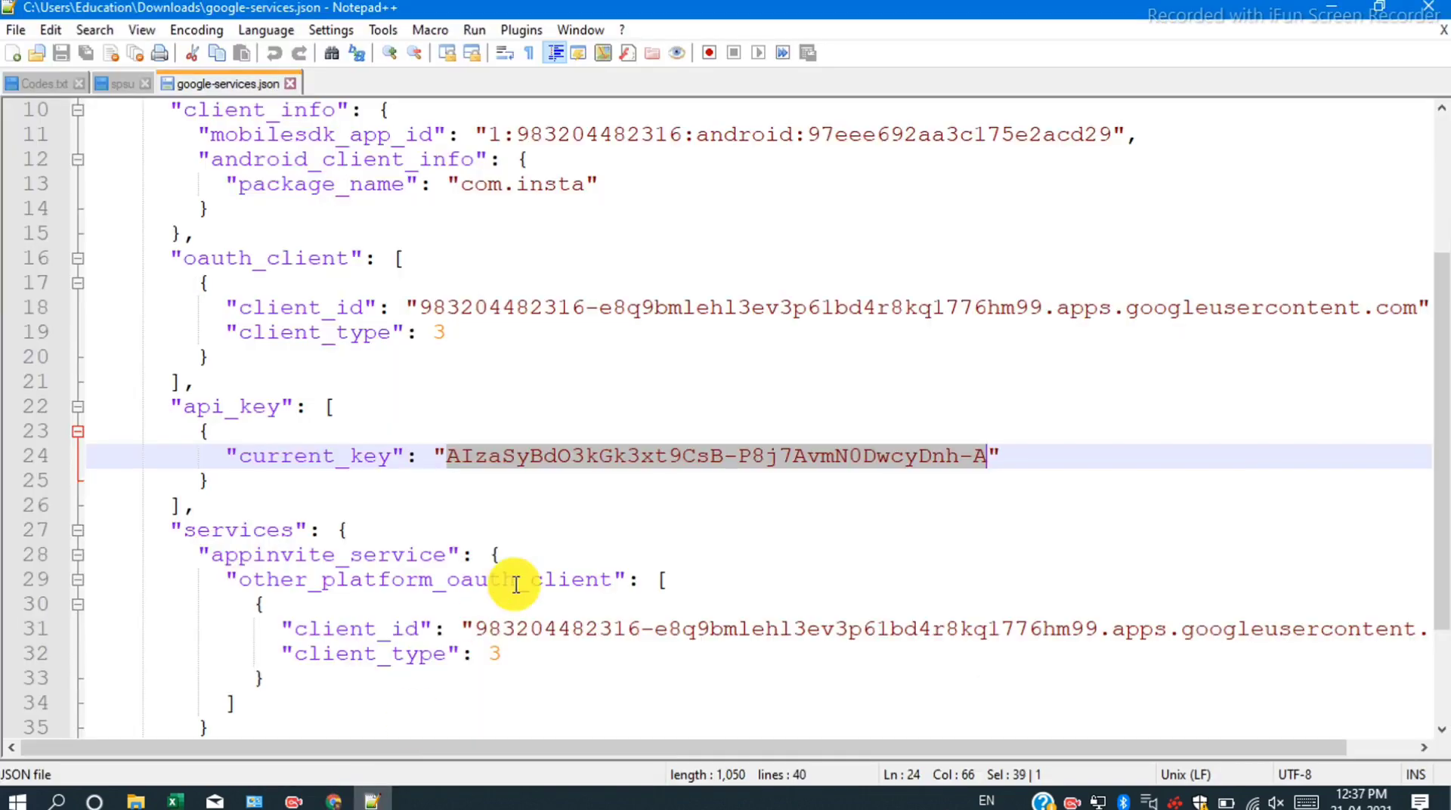
scroll(516, 584, down, 2)
scroll(516, 584, right, 3)
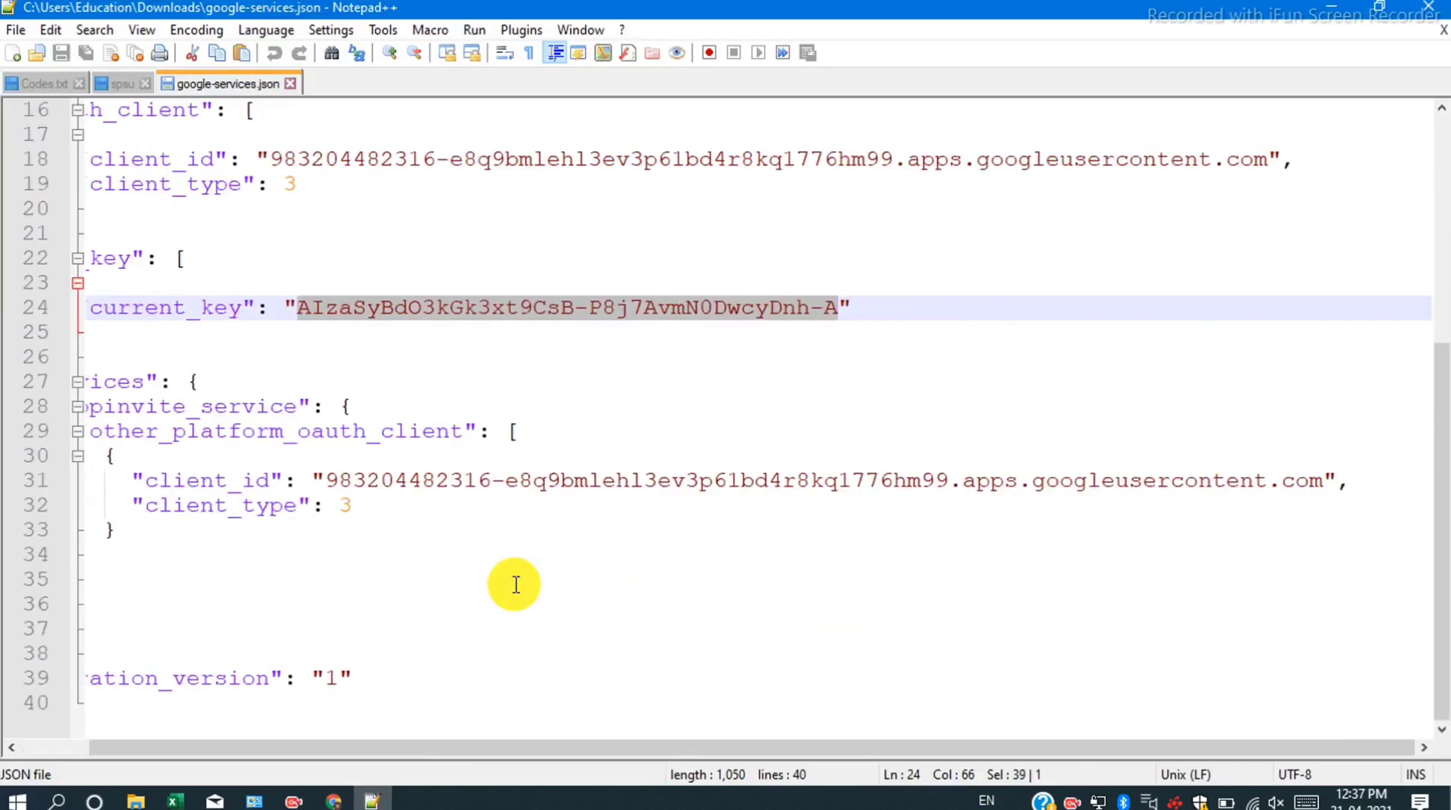
scroll(517, 584, up, 5)
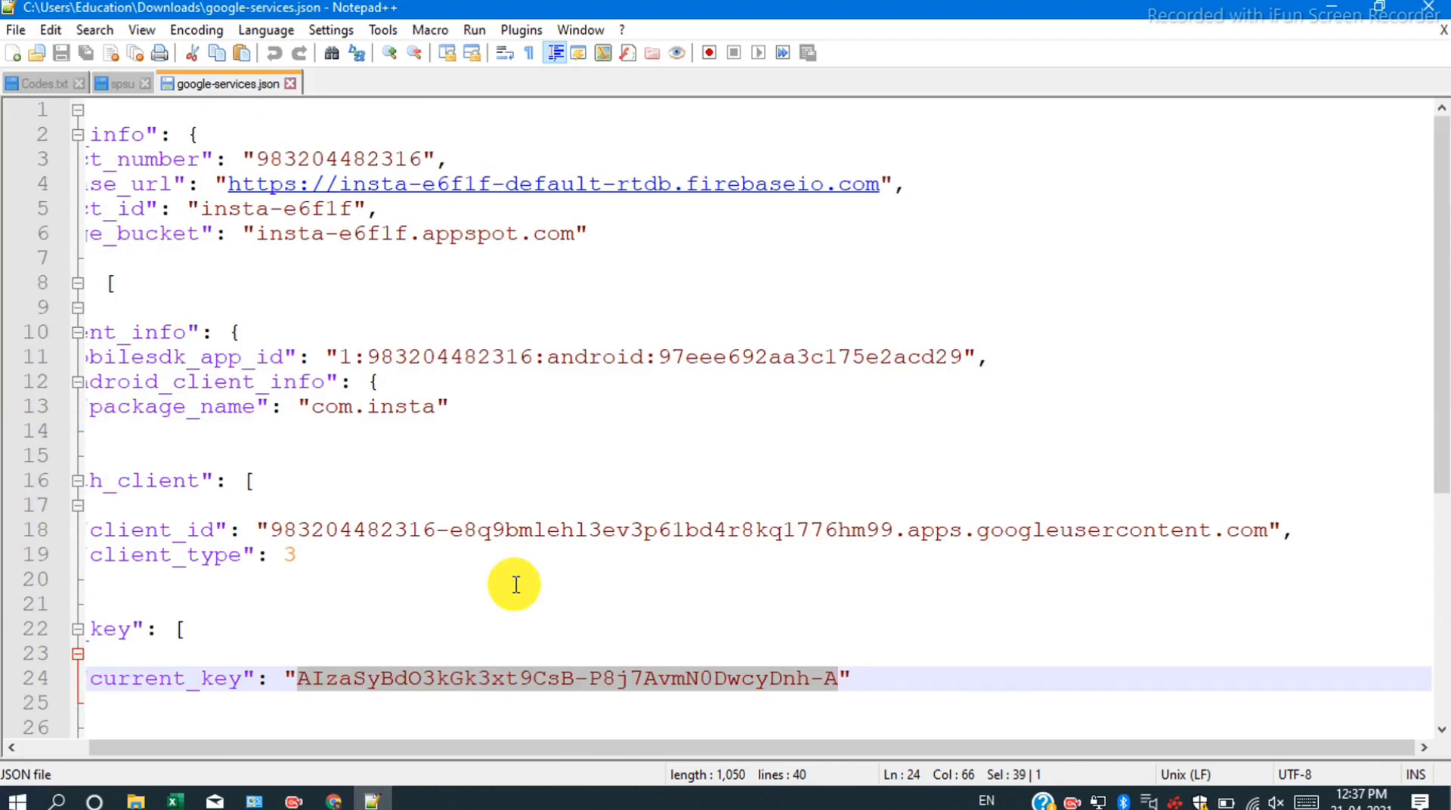
scroll(516, 584, left, 3)
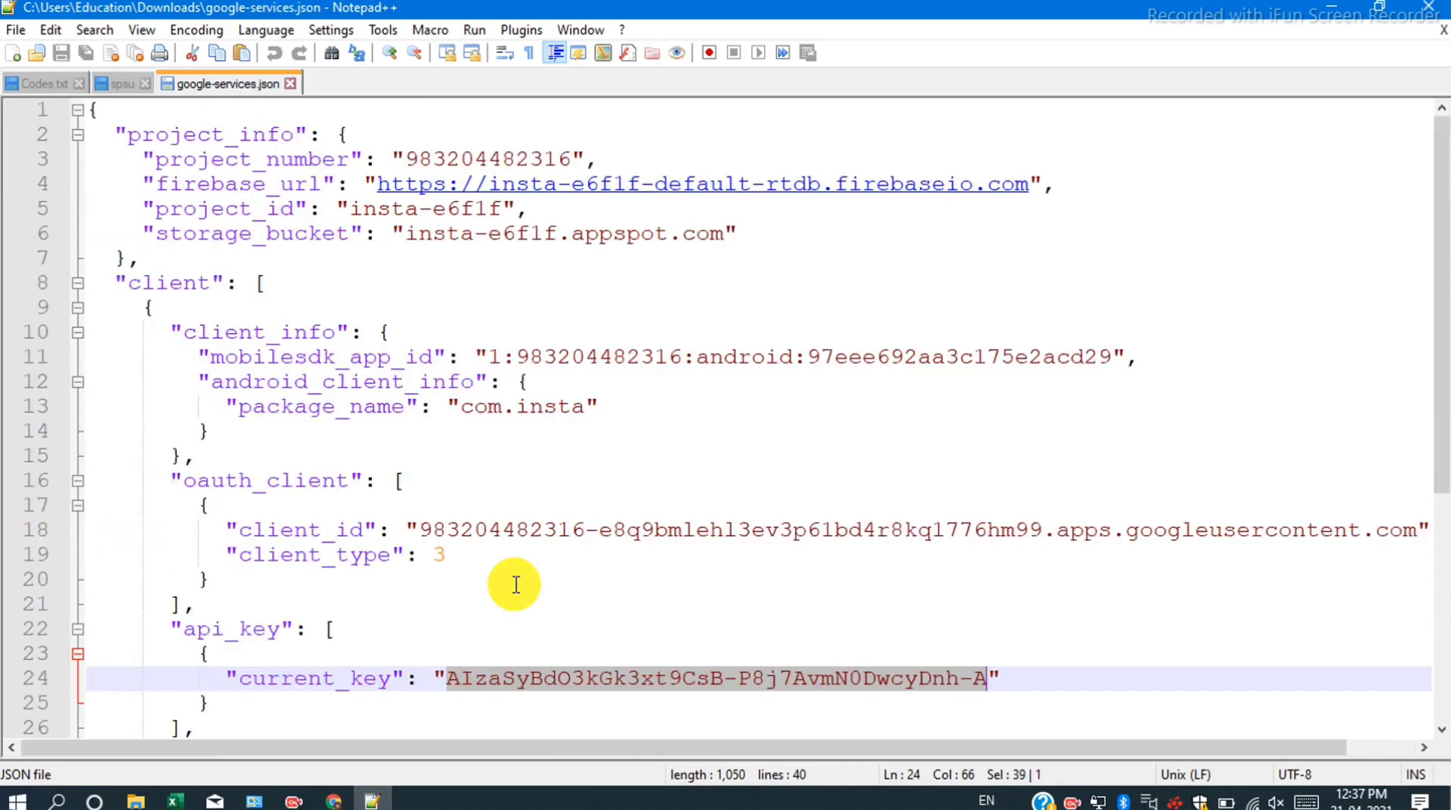
click(335, 801)
Copy the insta-e6f1f.firebaseapp.com authorized domain from Firebase Authentication's sign-in settings.
click(140, 8)
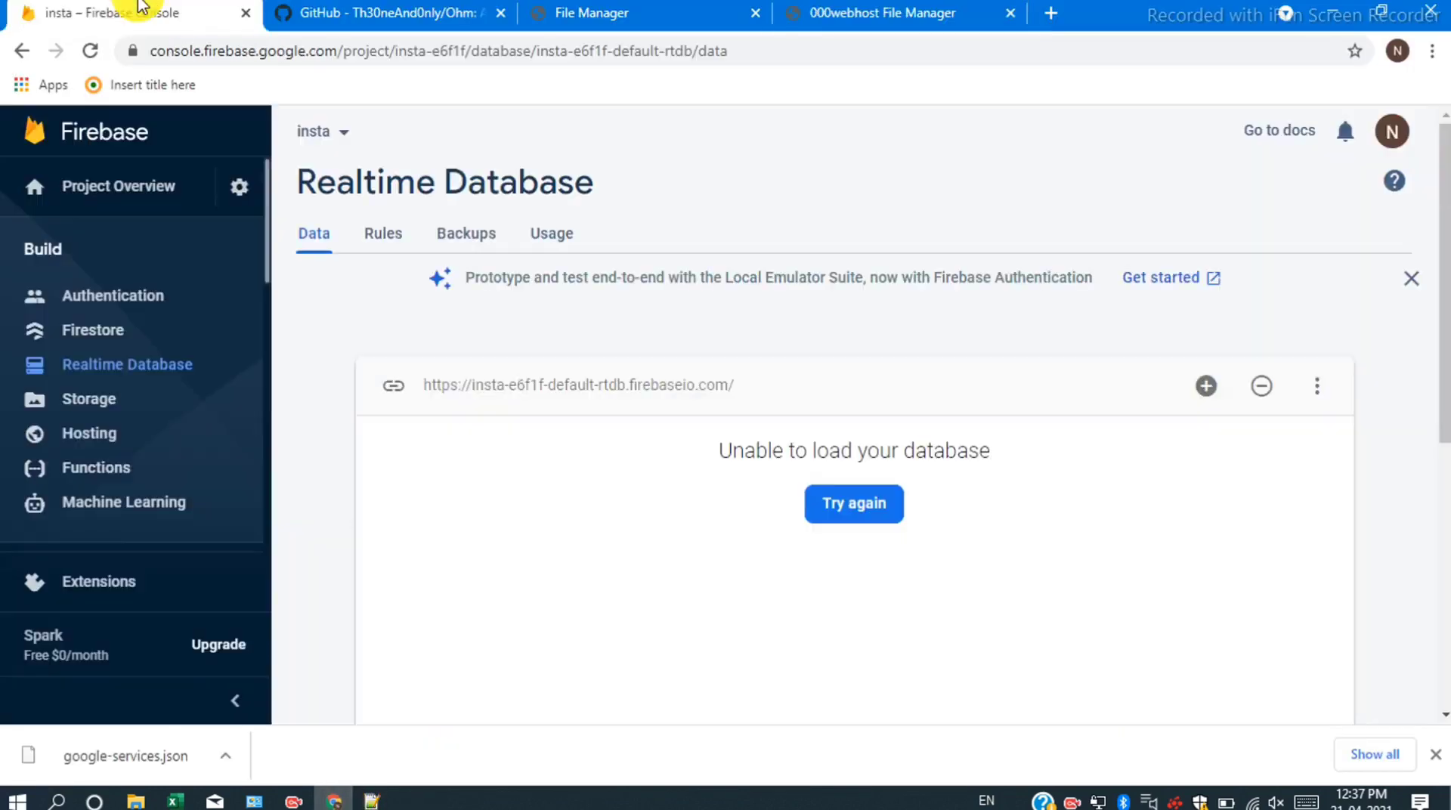
click(113, 297)
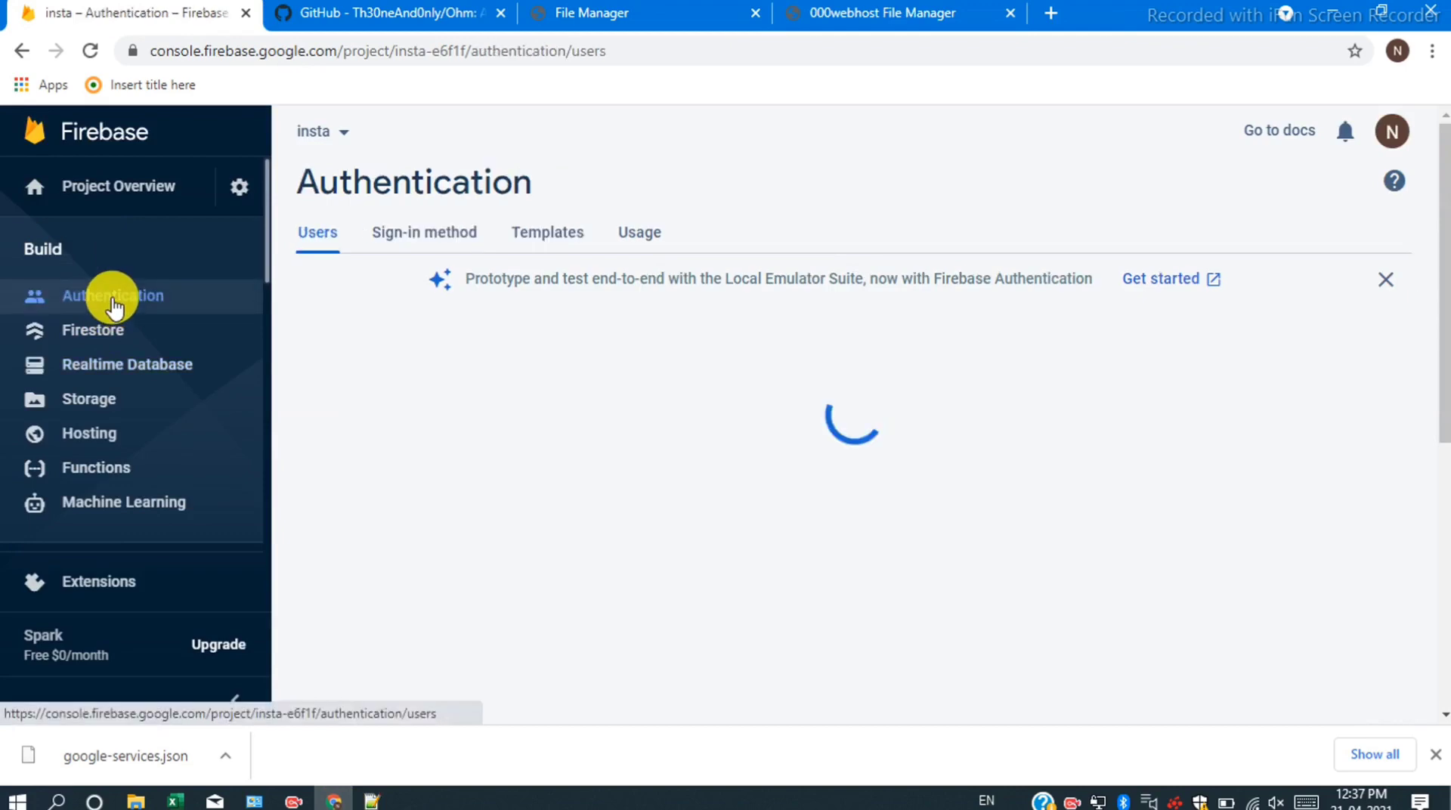
click(440, 248)
scroll(657, 560, down, 5)
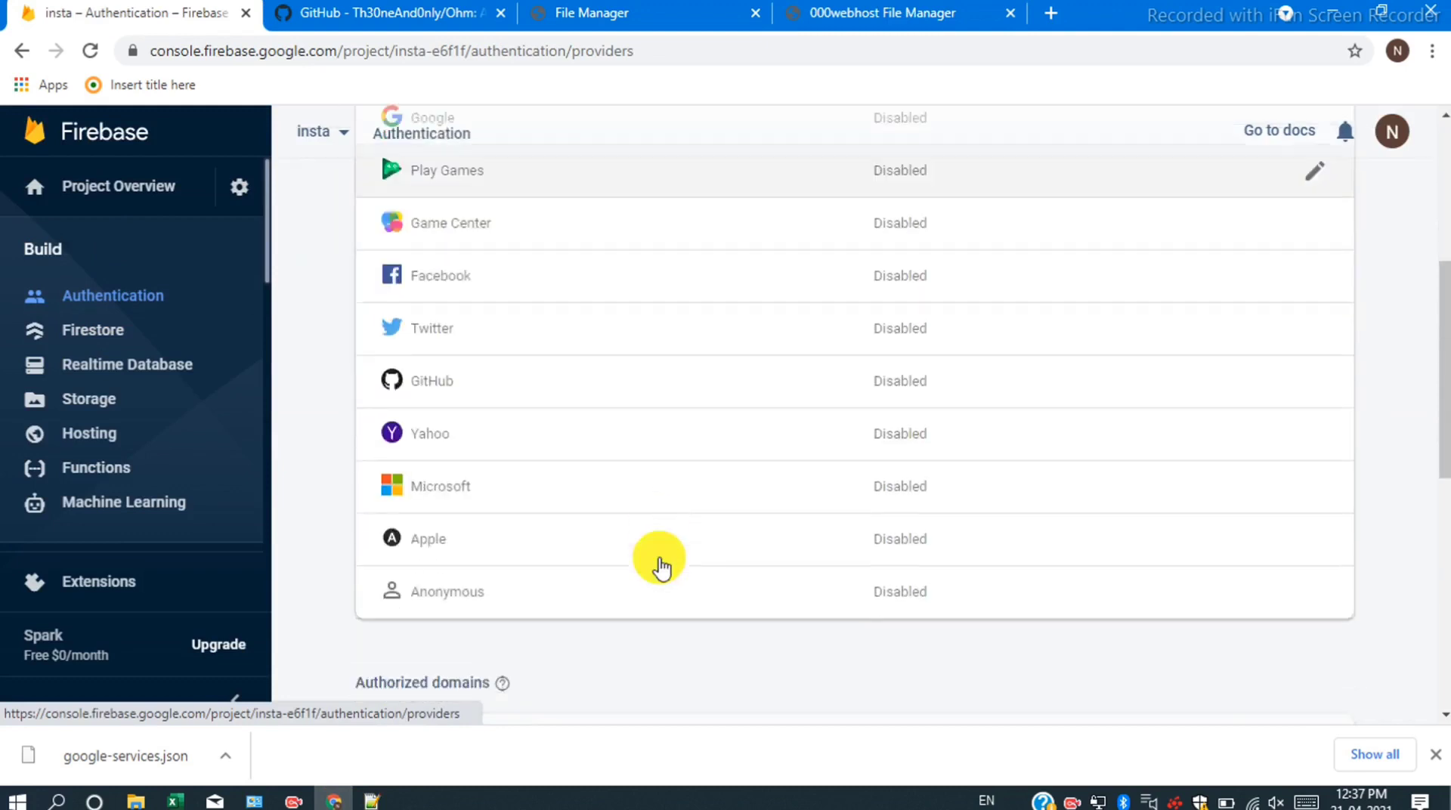
scroll(660, 563, down, 3)
scroll(659, 562, down, 3)
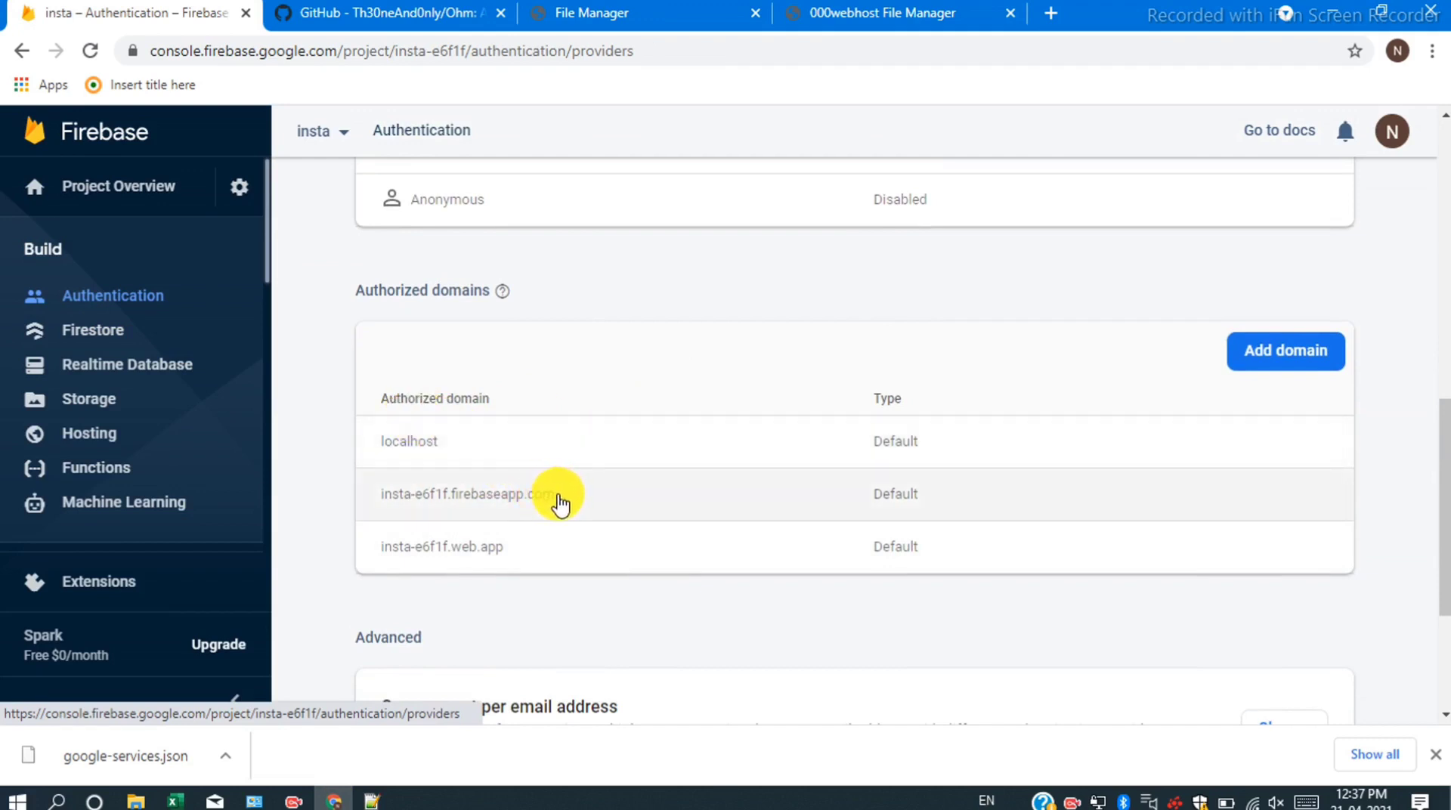
drag(559, 496, 383, 497)
key(ctrl+c)
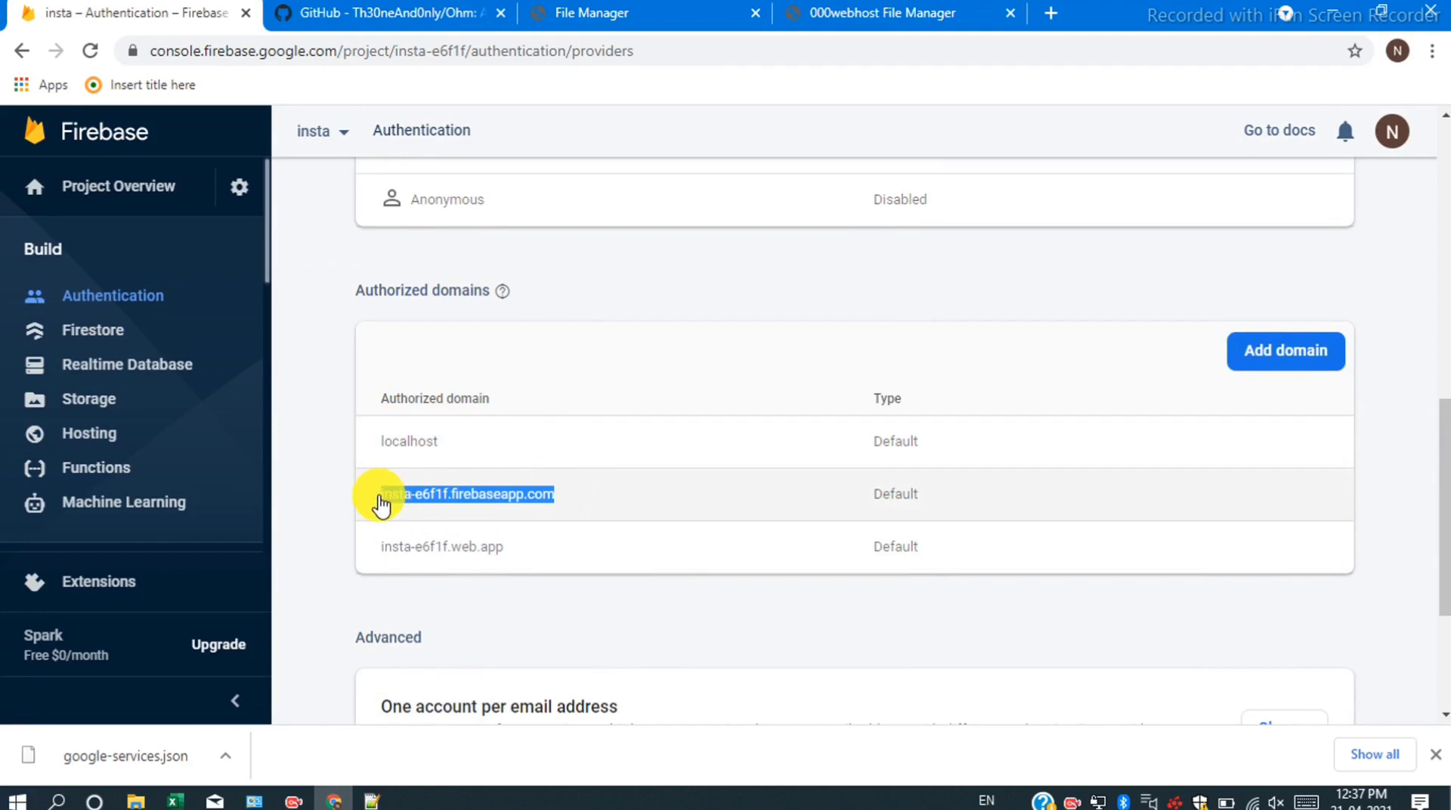
Set app.js's authDomain to insta-e6f1f.firebaseapp.com and save the file.
click(826, 12)
drag(608, 335, 426, 333)
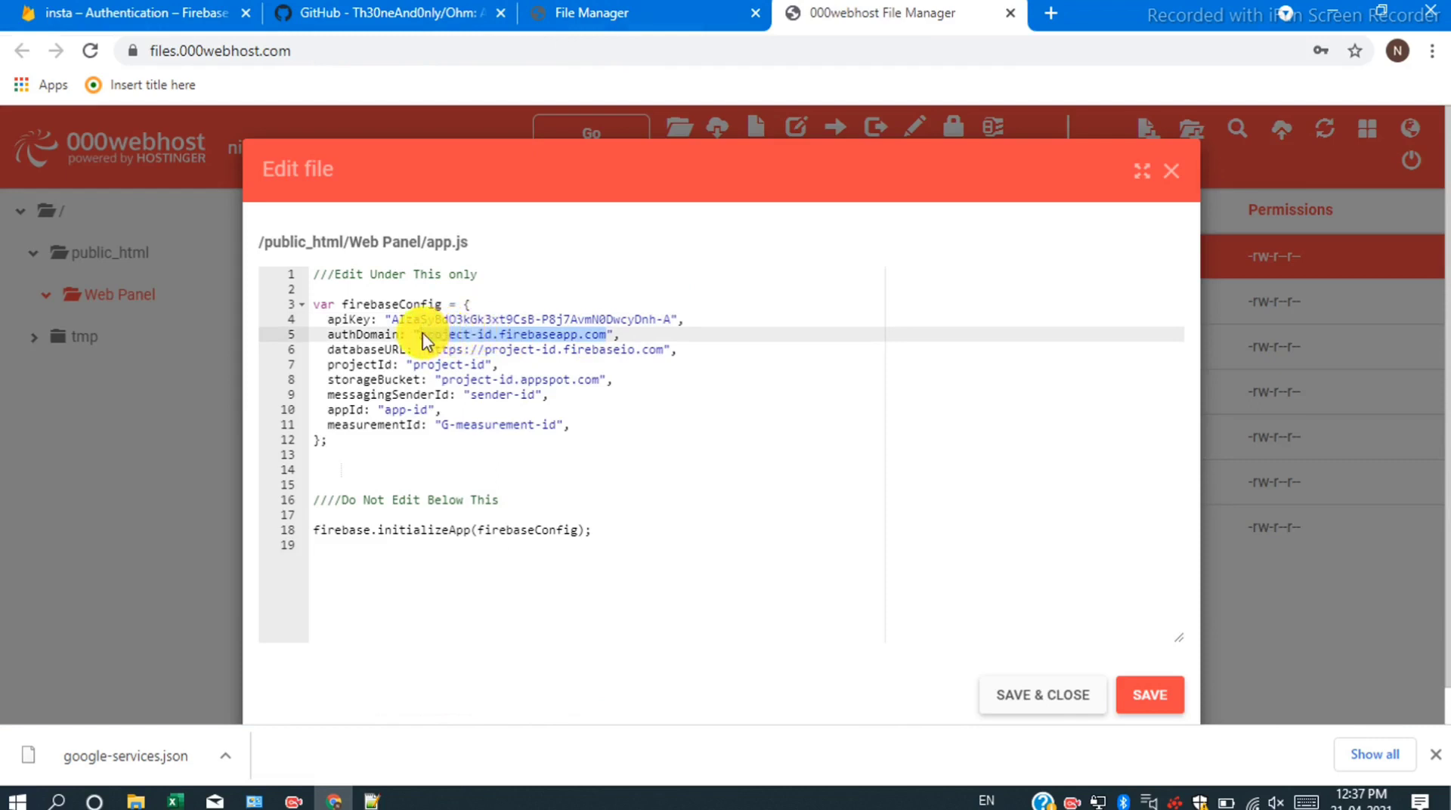
key(ctrl+v)
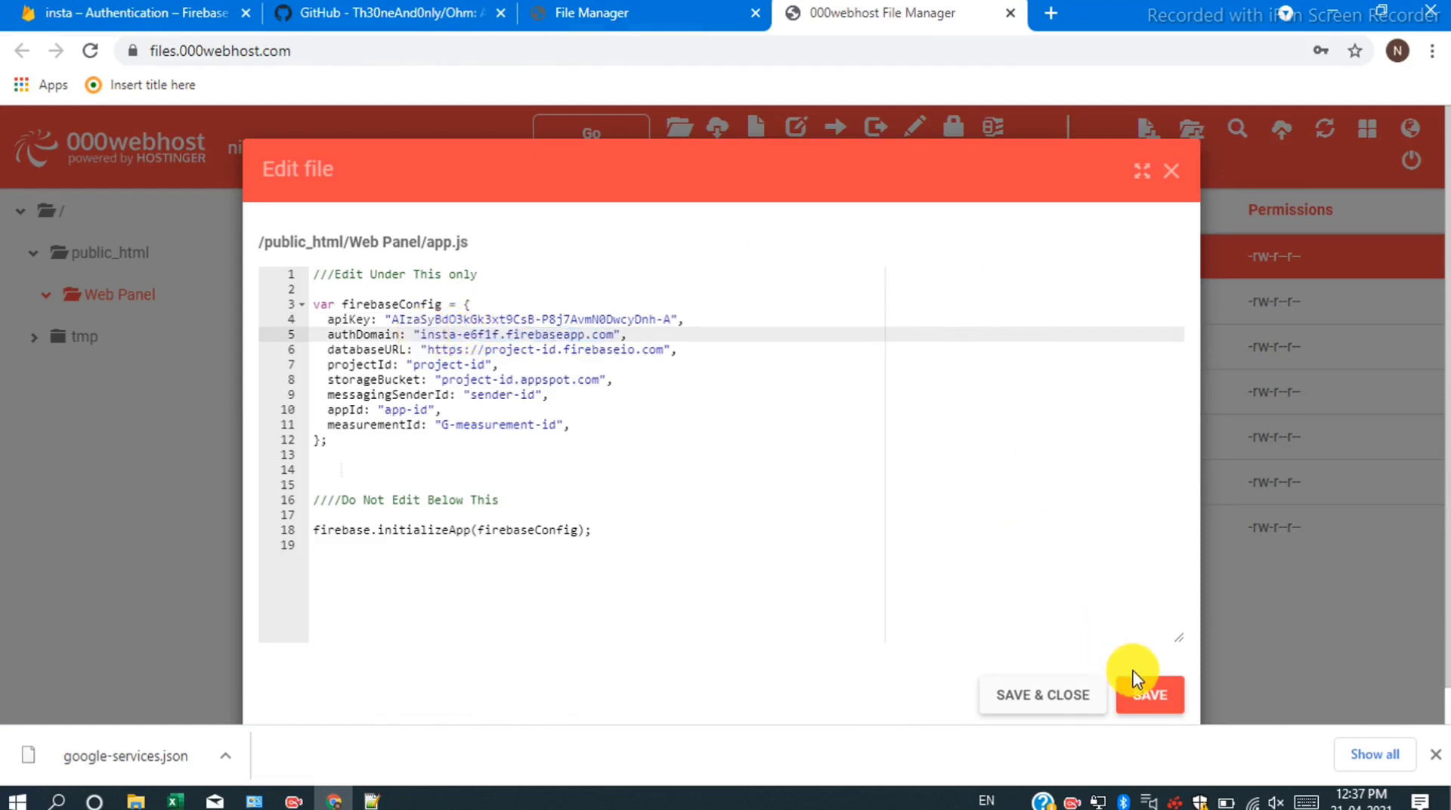
click(1141, 692)
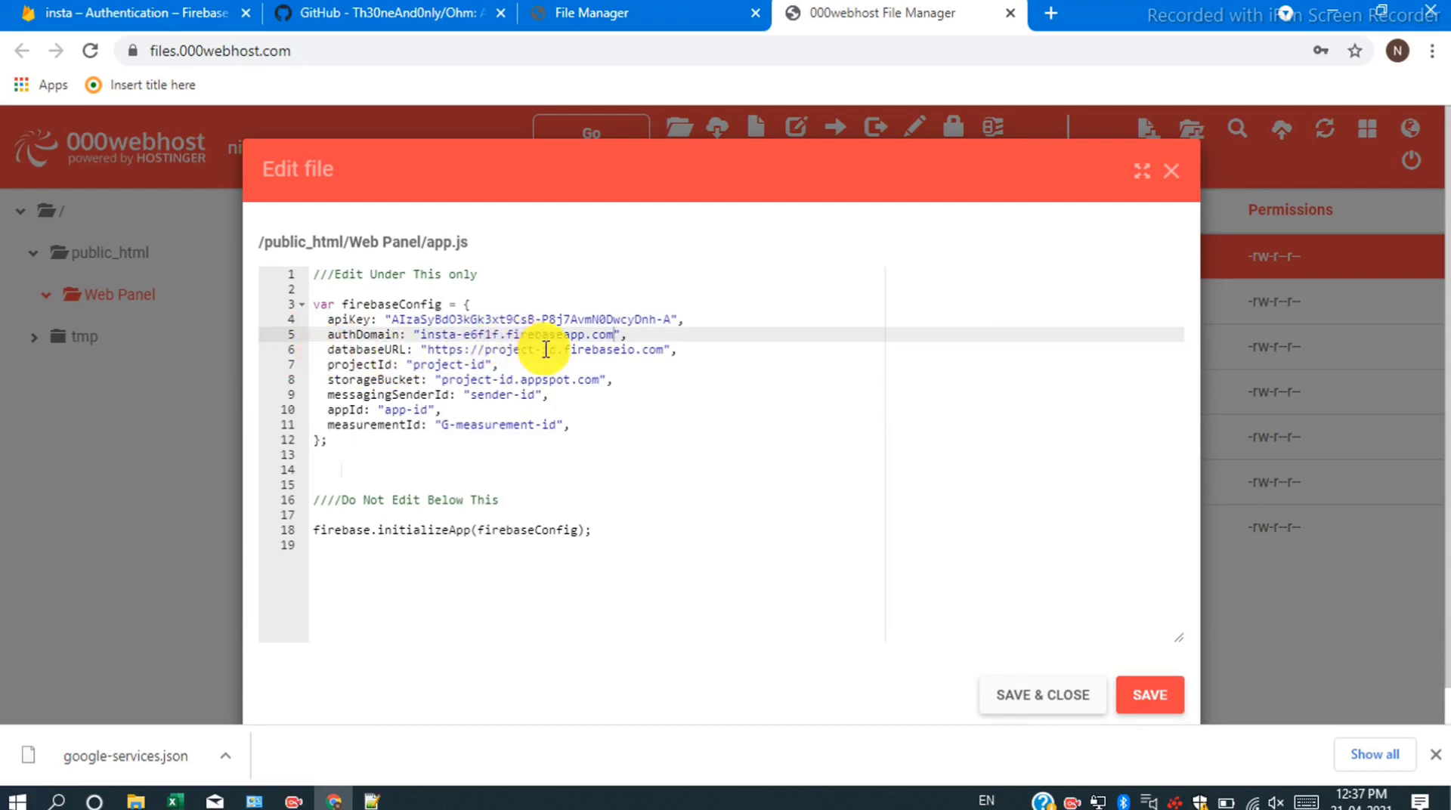
click(144, 14)
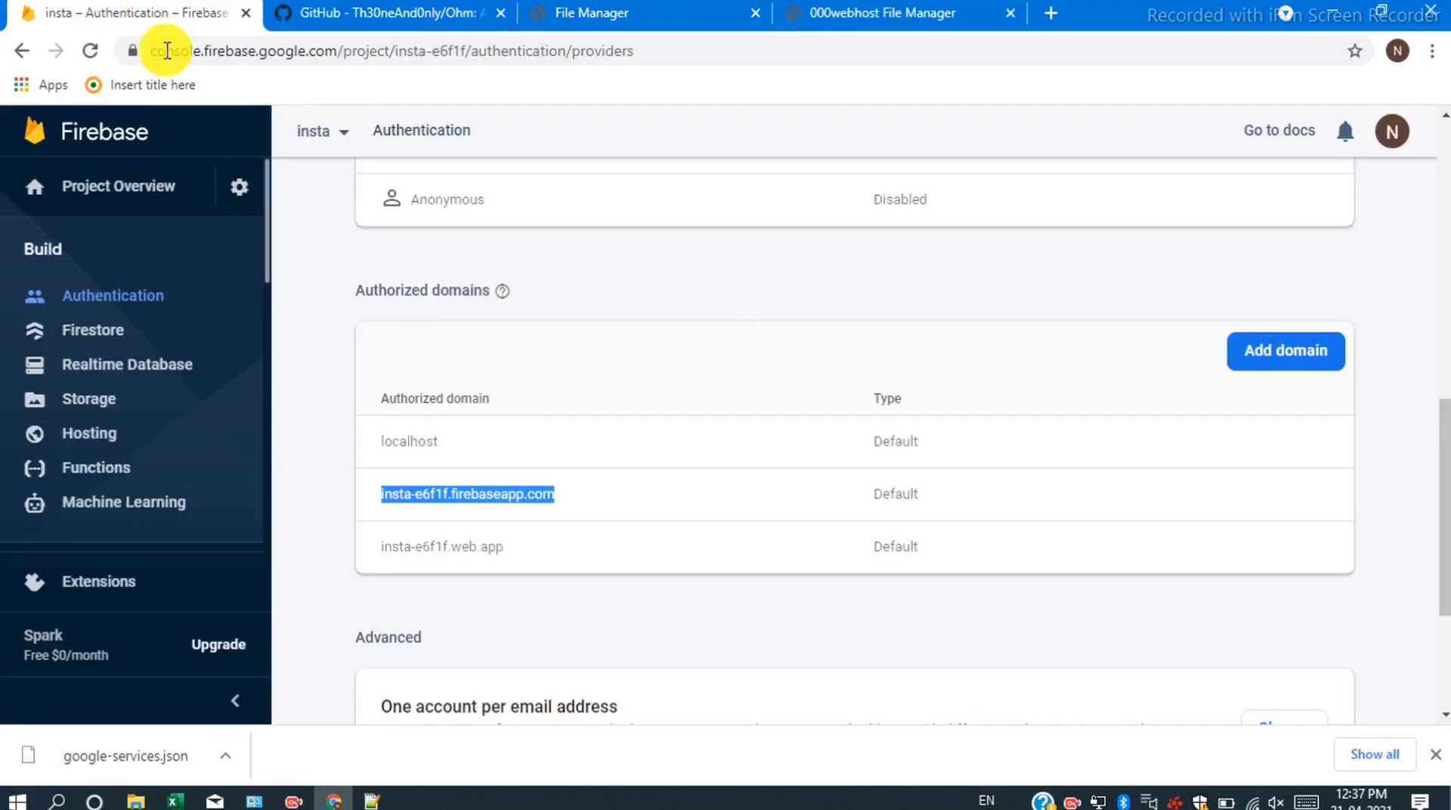
Copy the insta Realtime Database URL and paste it over databaseURL on line 6 of app.js.
click(86, 378)
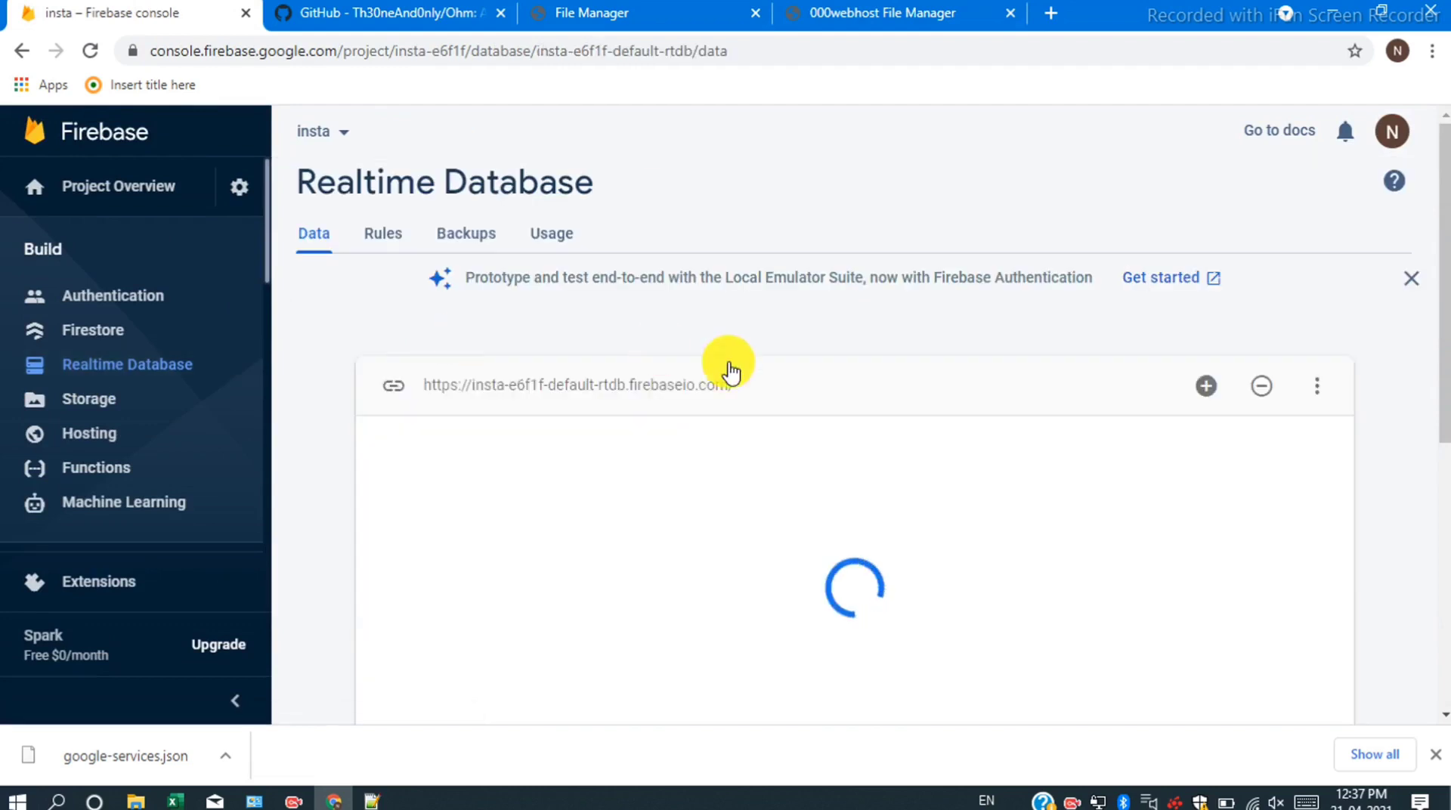
click(387, 386)
click(387, 385)
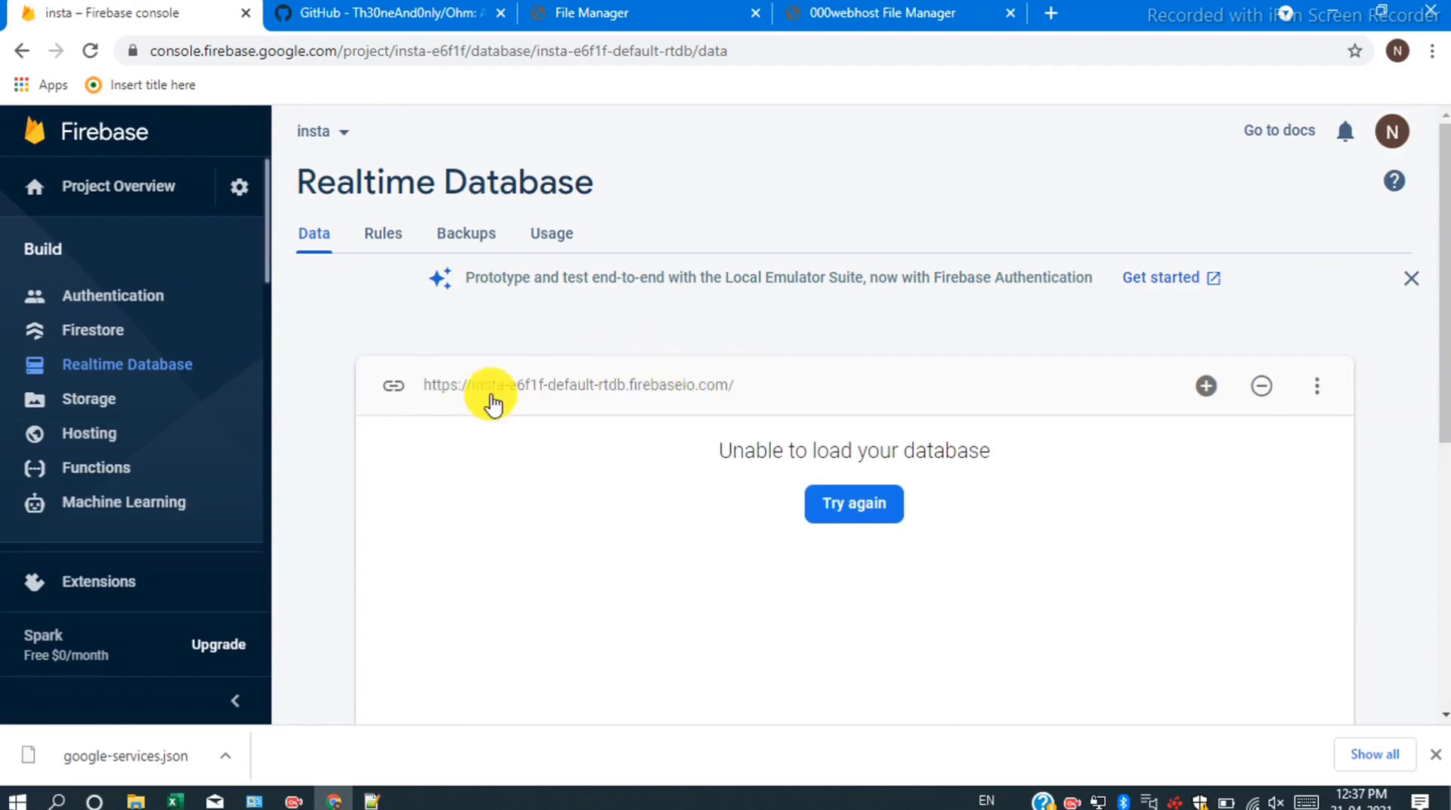
click(842, 381)
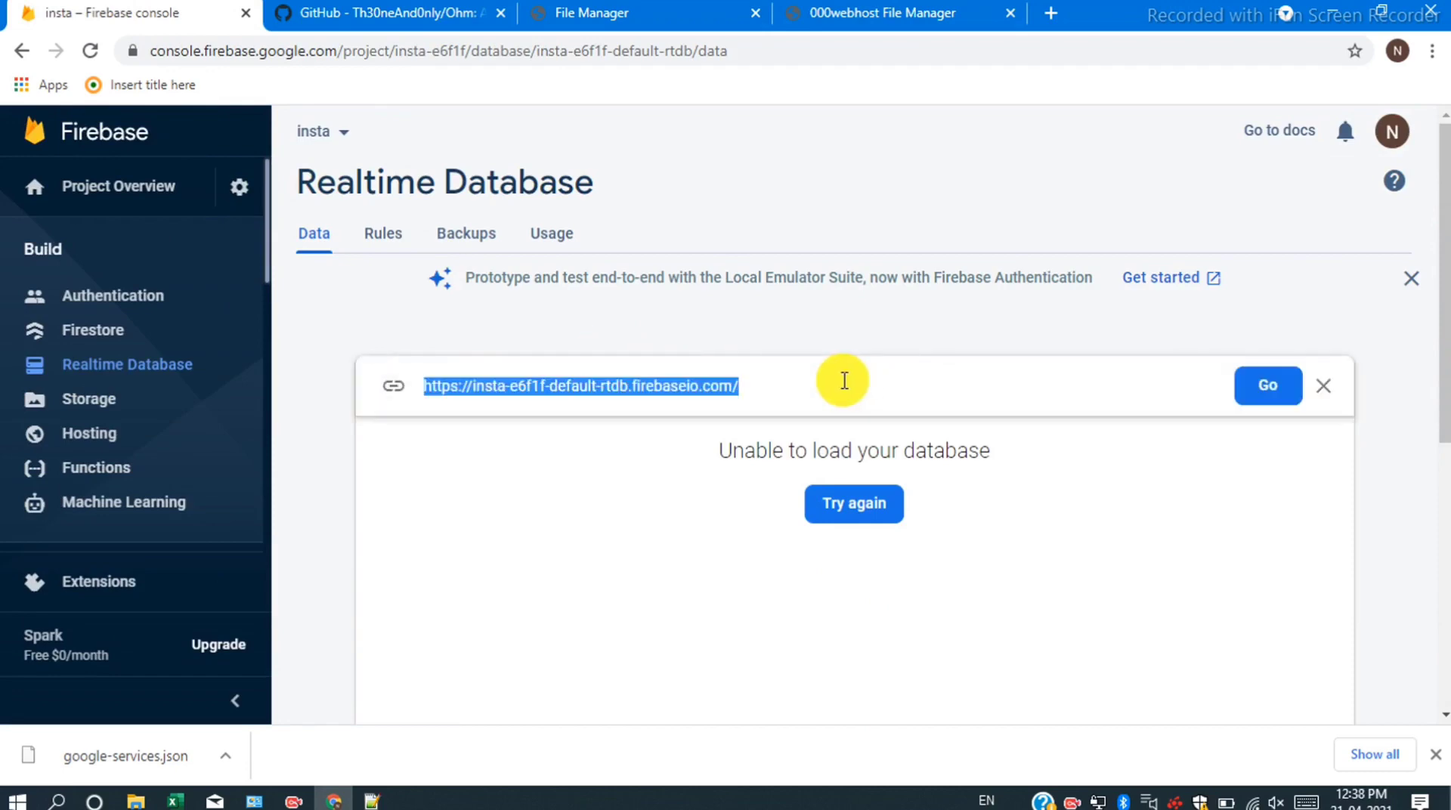
click(800, 12)
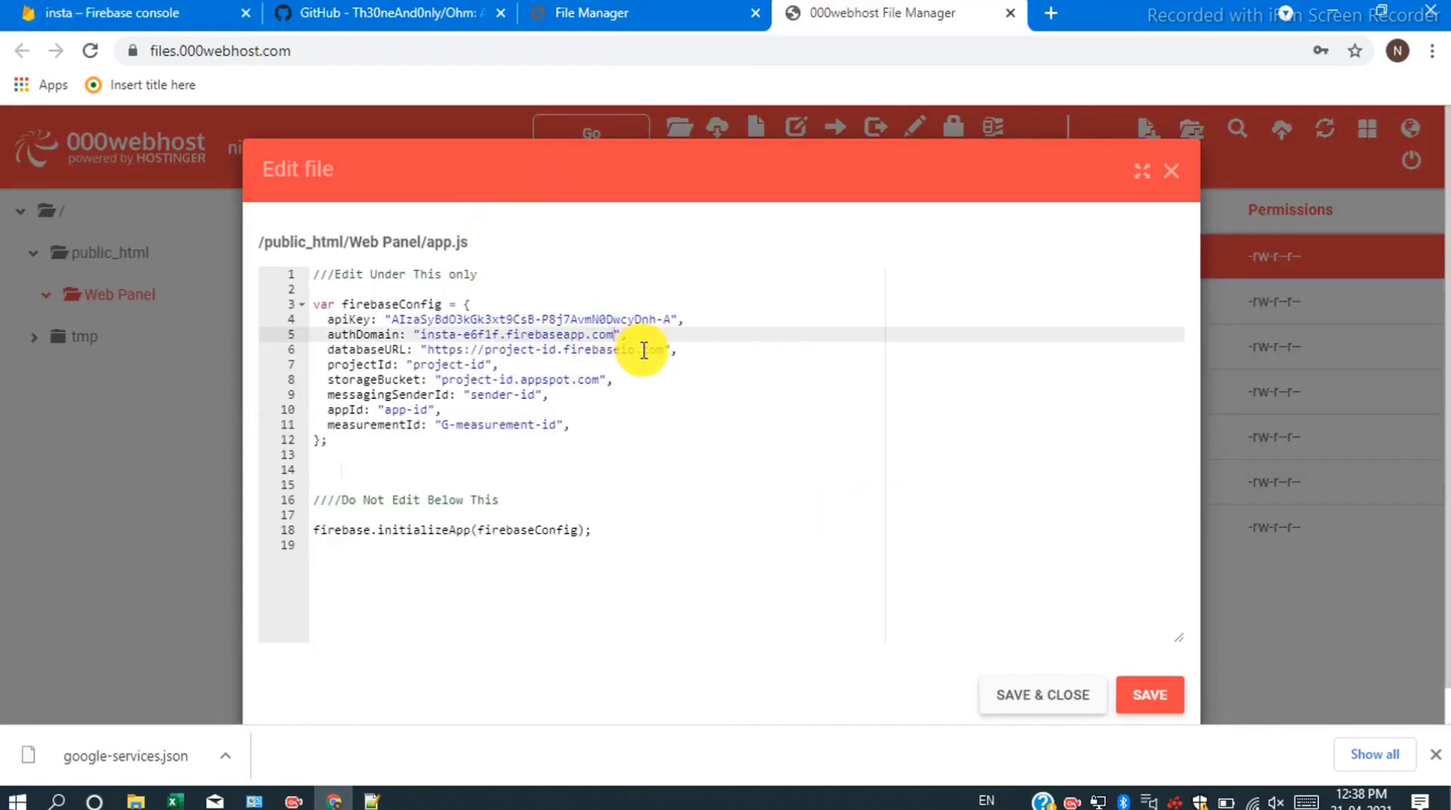
drag(665, 349, 436, 351)
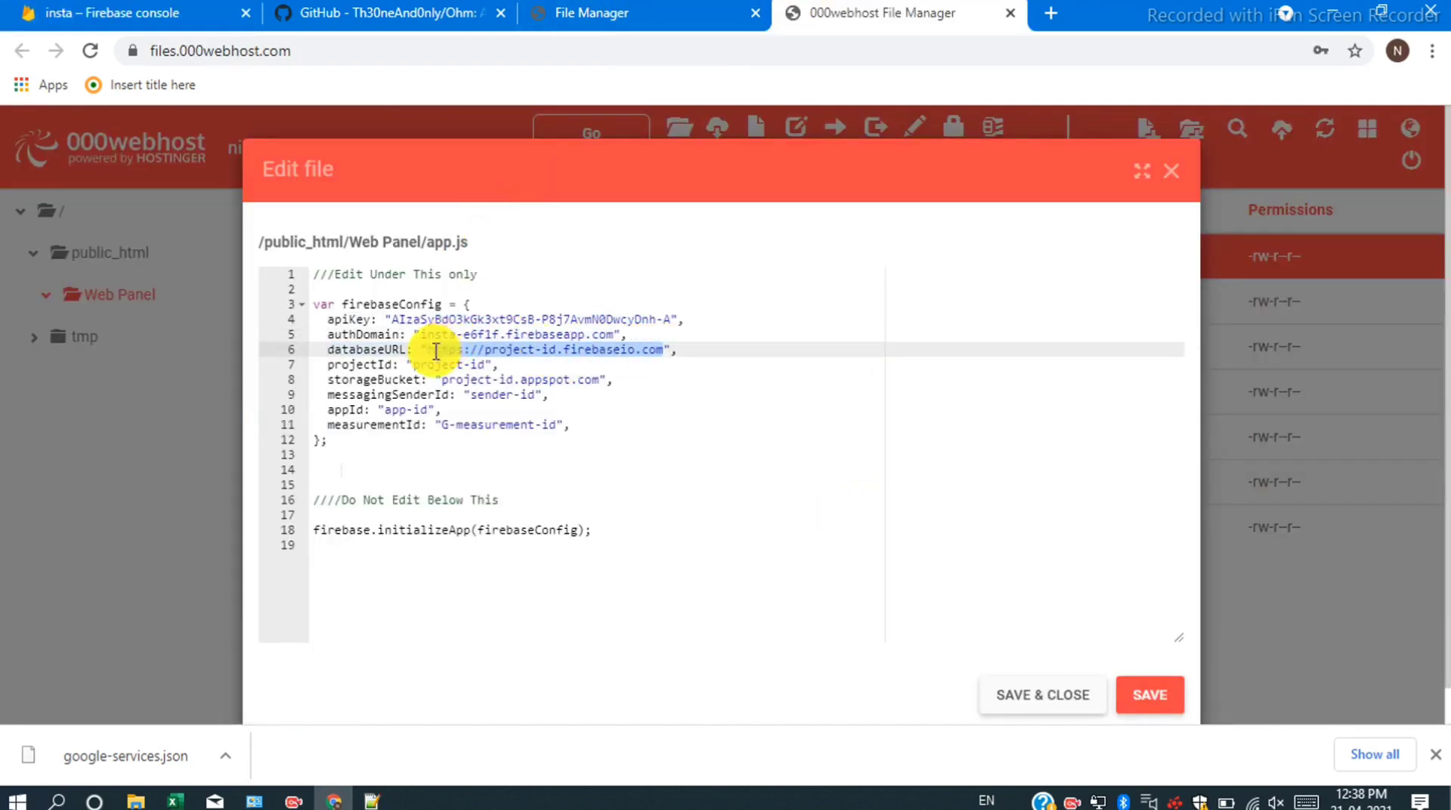
text(https://insta-e6f1f-default-rtdb.firebaseio.com/)
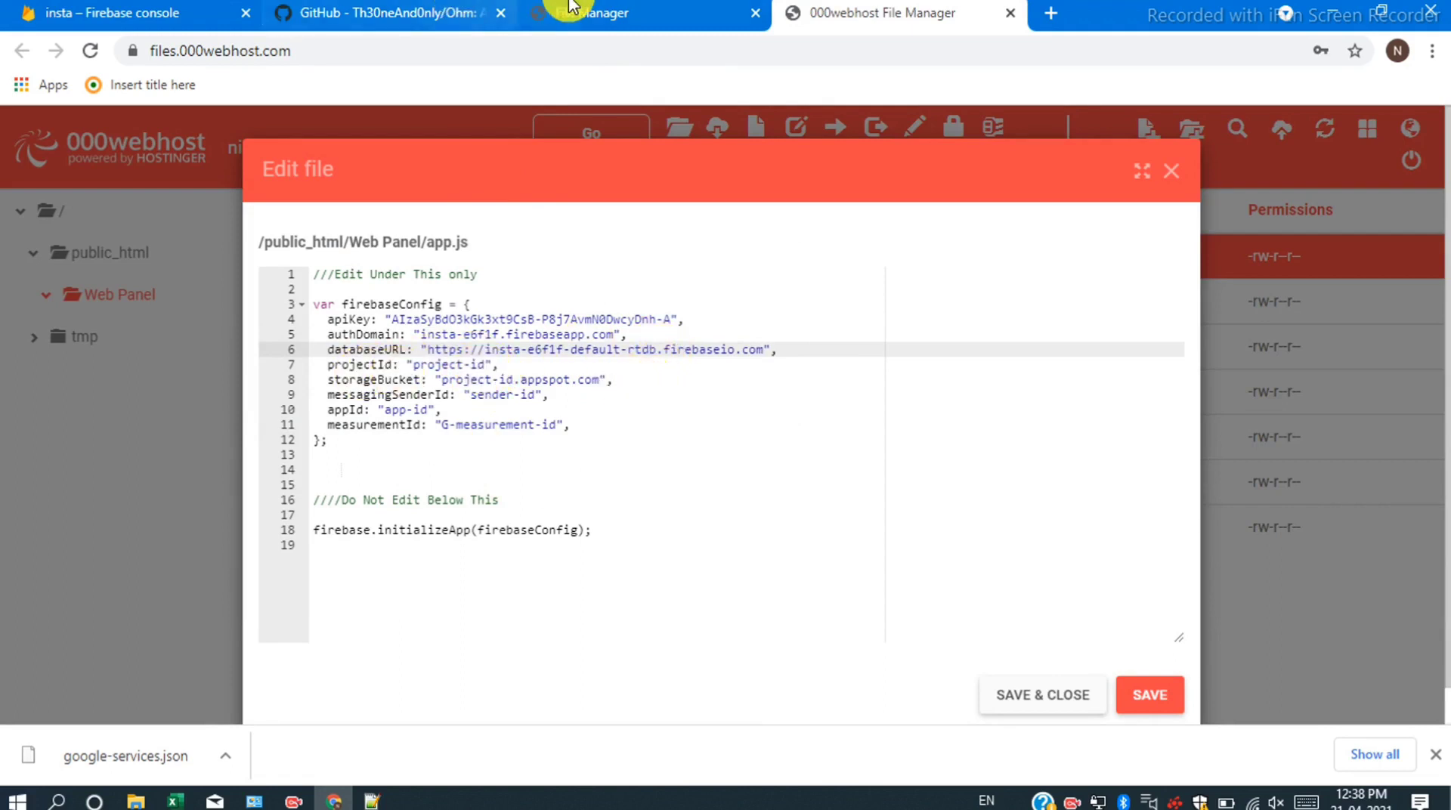
click(174, 12)
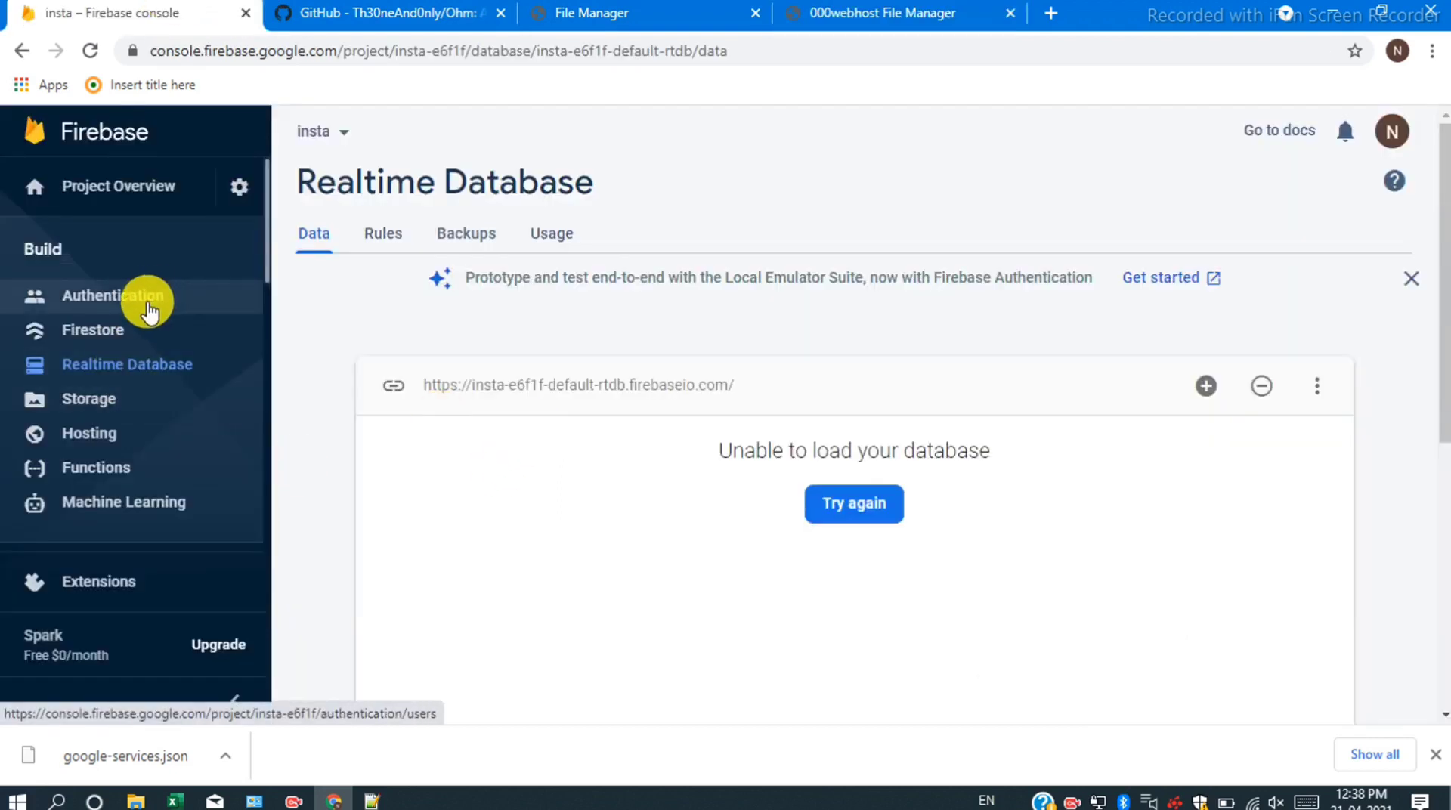
Paste the project ID insta-e6f1f over projectId on line 7 of app.js and save.
click(235, 190)
click(333, 198)
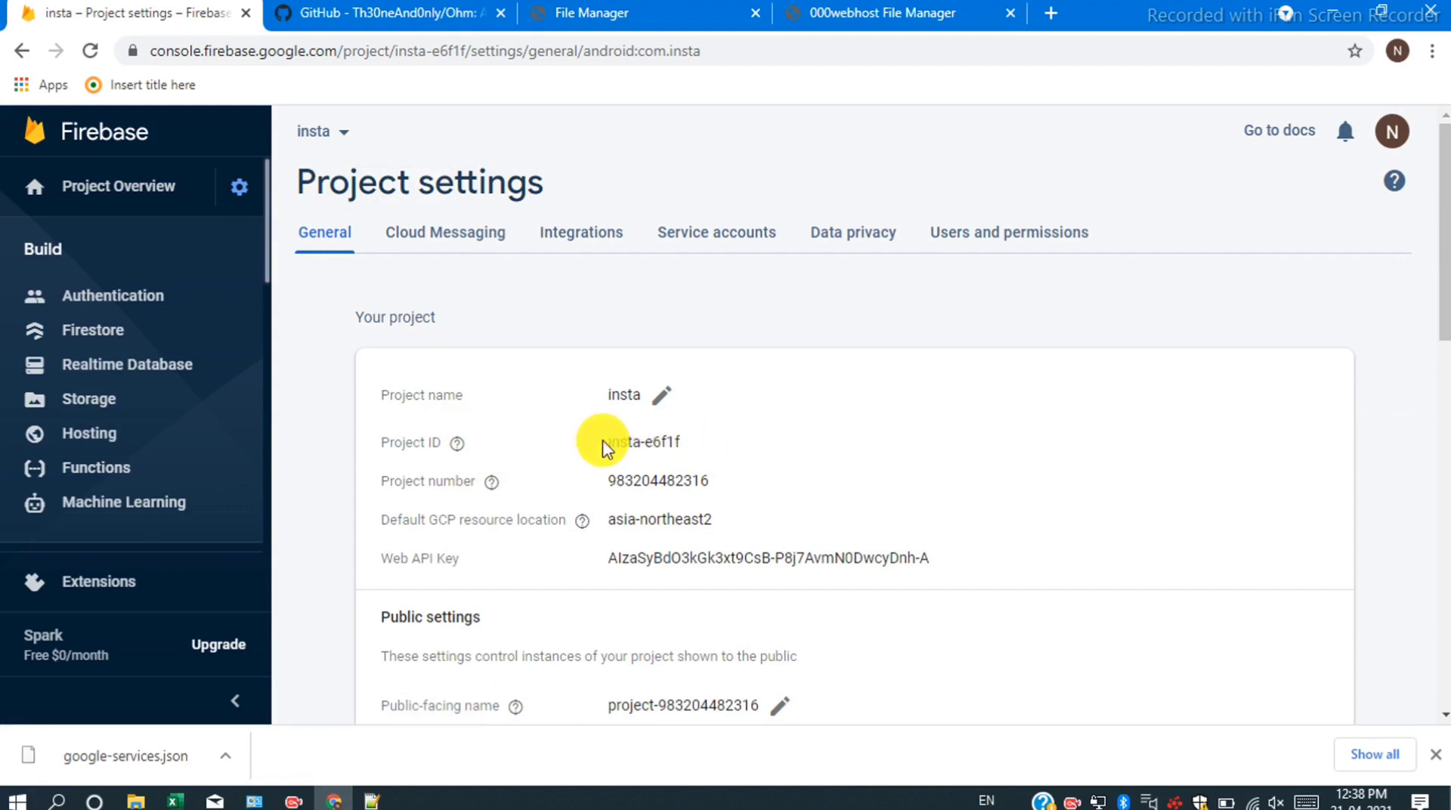
mouse_move(687, 443)
mouse_down()
mouse_move(615, 440)
mouse_move(690, 442)
mouse_up()
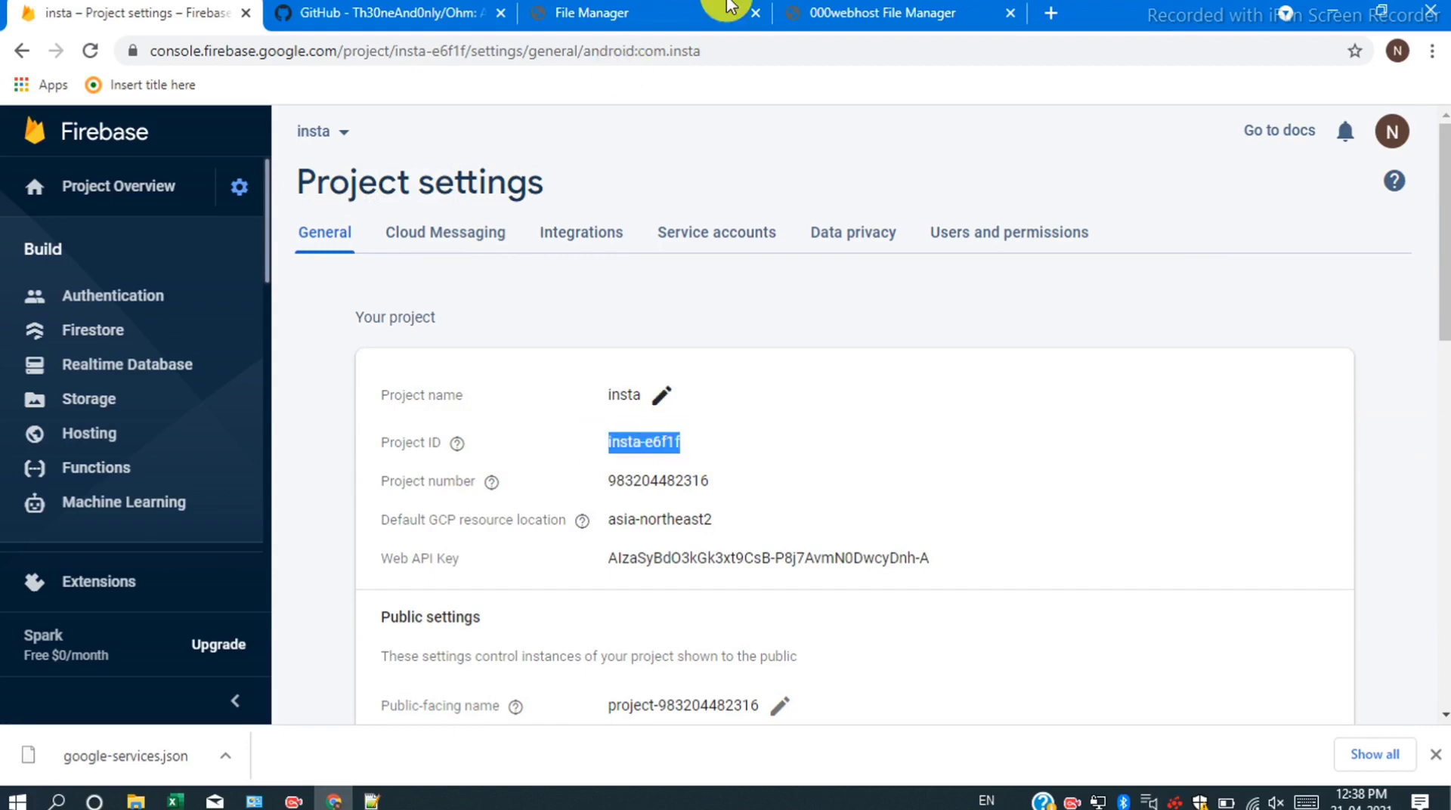
click(839, 12)
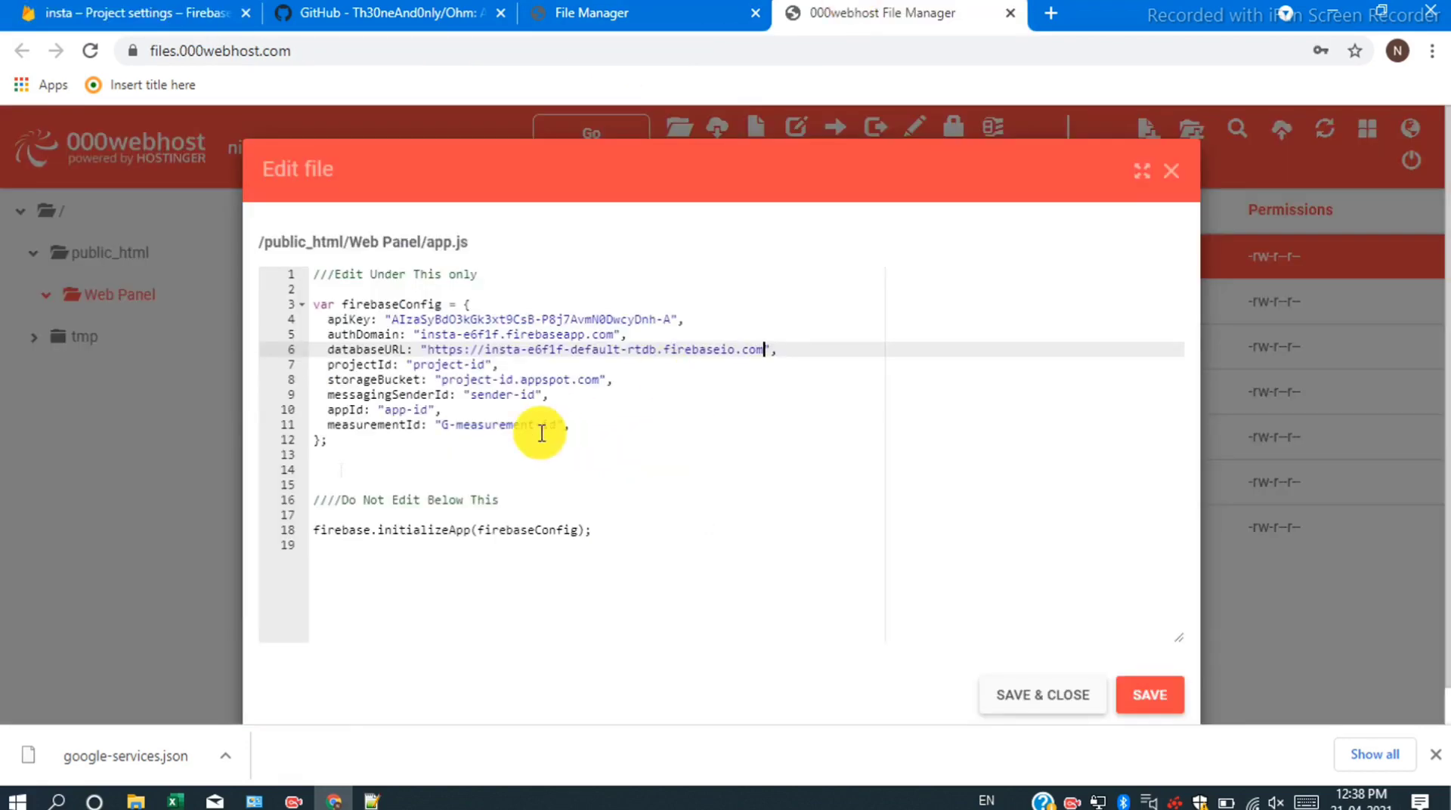
click(484, 365)
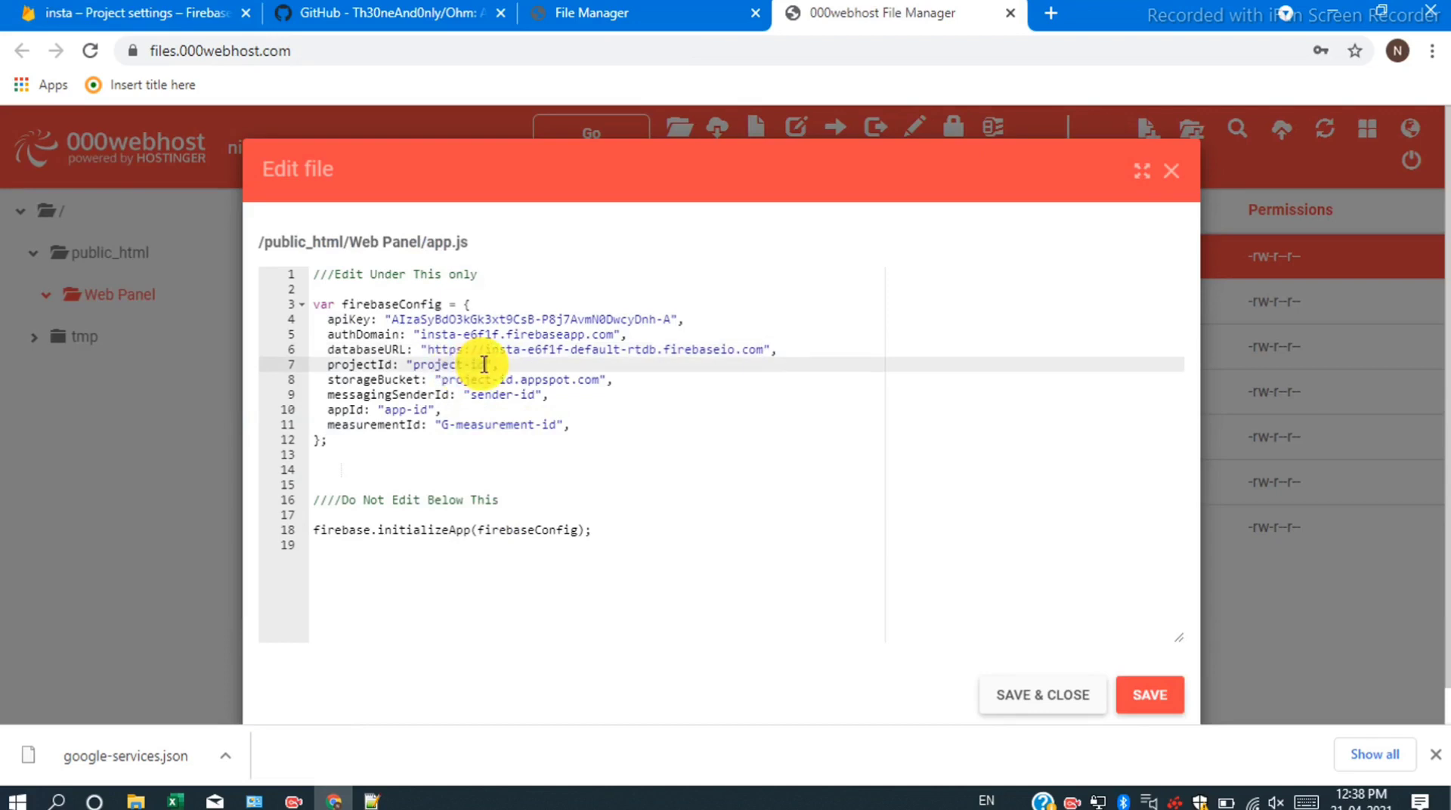
drag(483, 365, 416, 366)
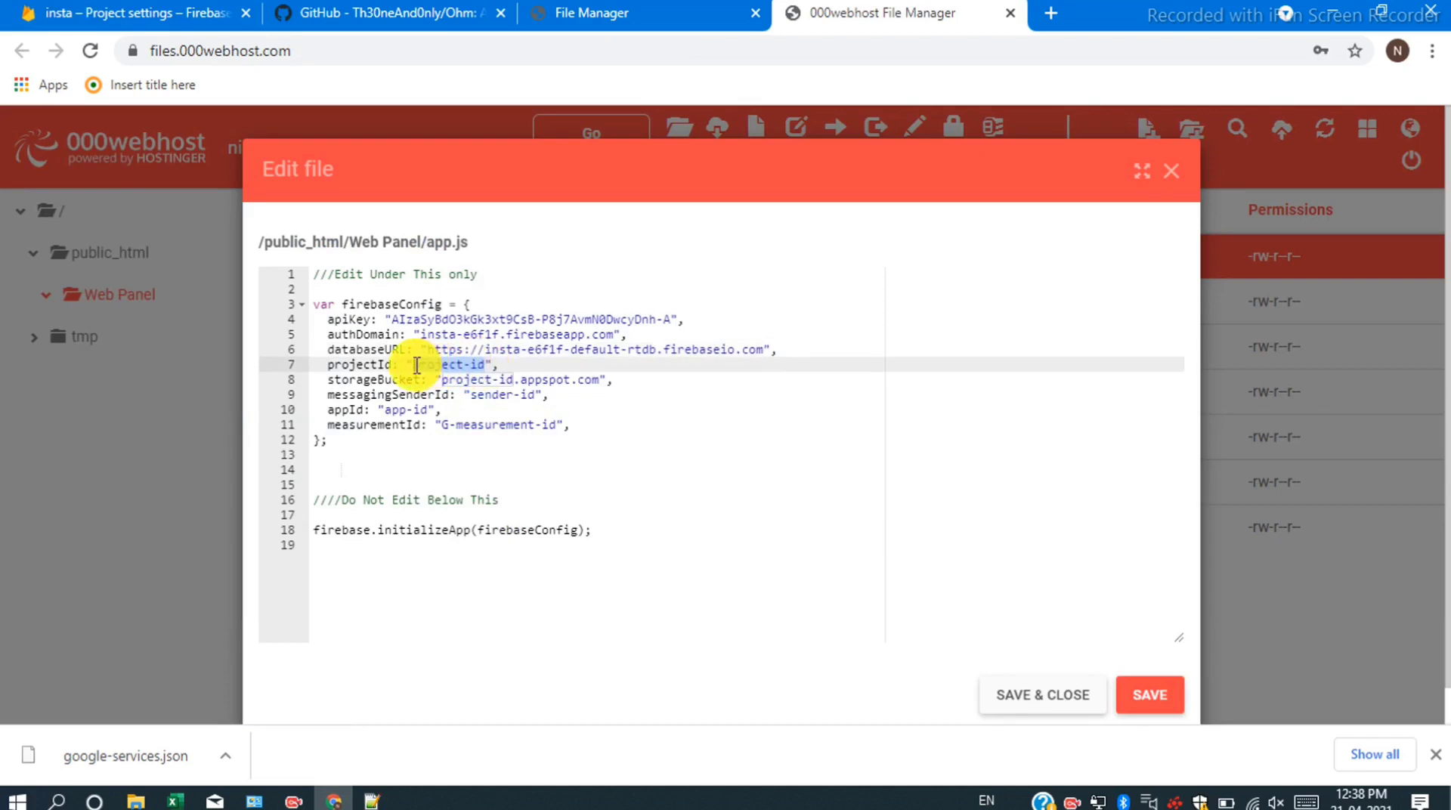
text(insta-e6f1f)
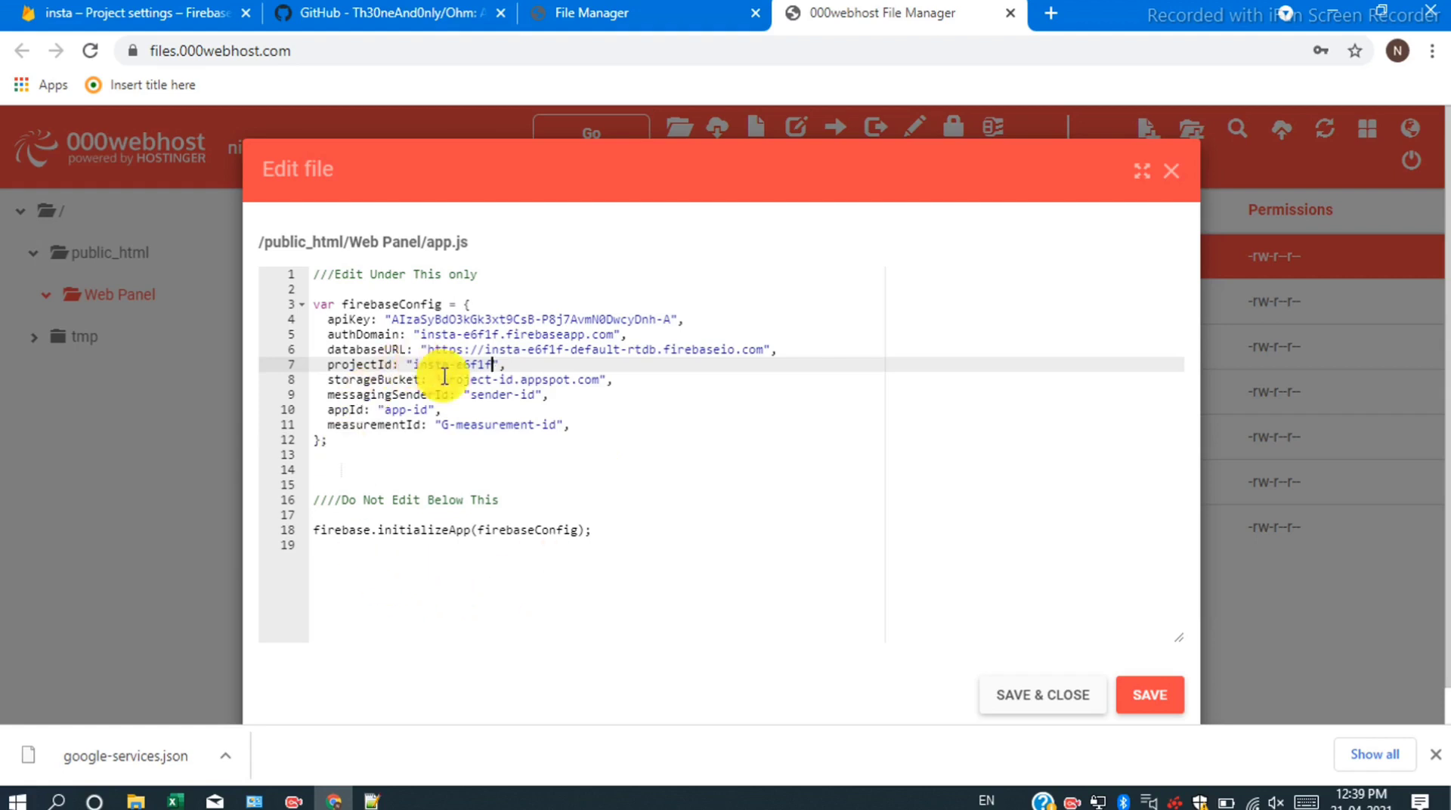
click(1164, 700)
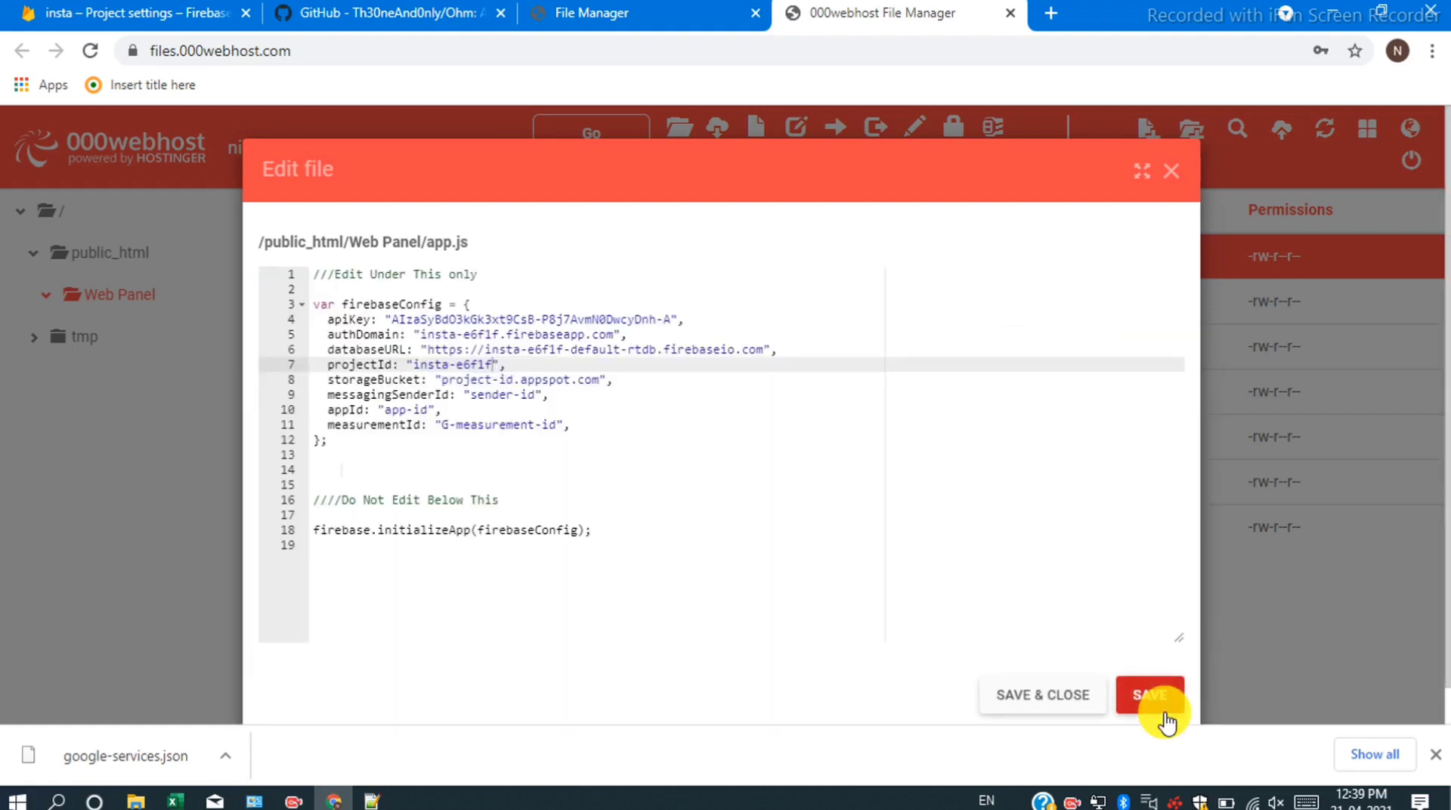
Paste the Storage bucket path over storageBucket on line 8, trimming it to insta-e6f1f.appspot.com.
click(144, 13)
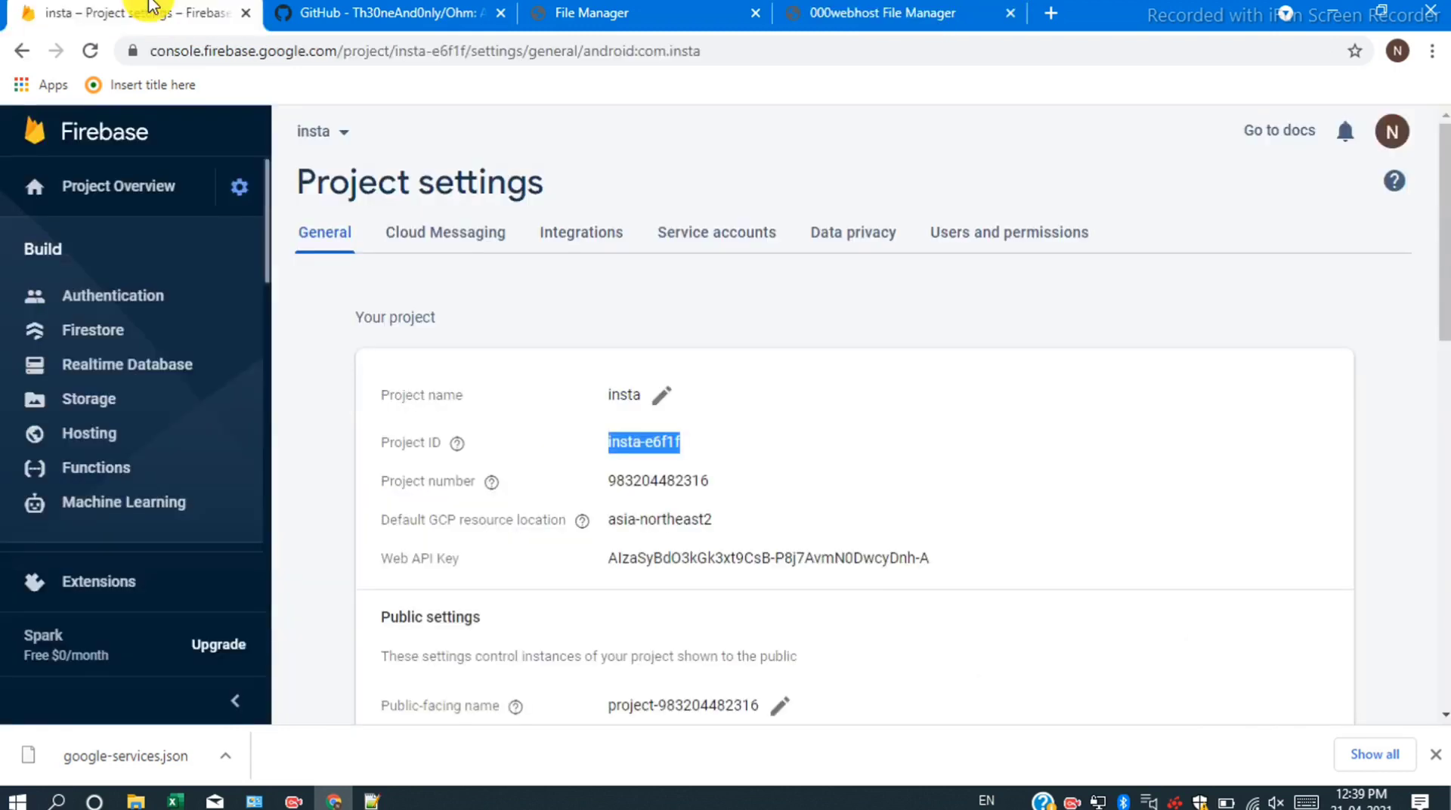
click(111, 397)
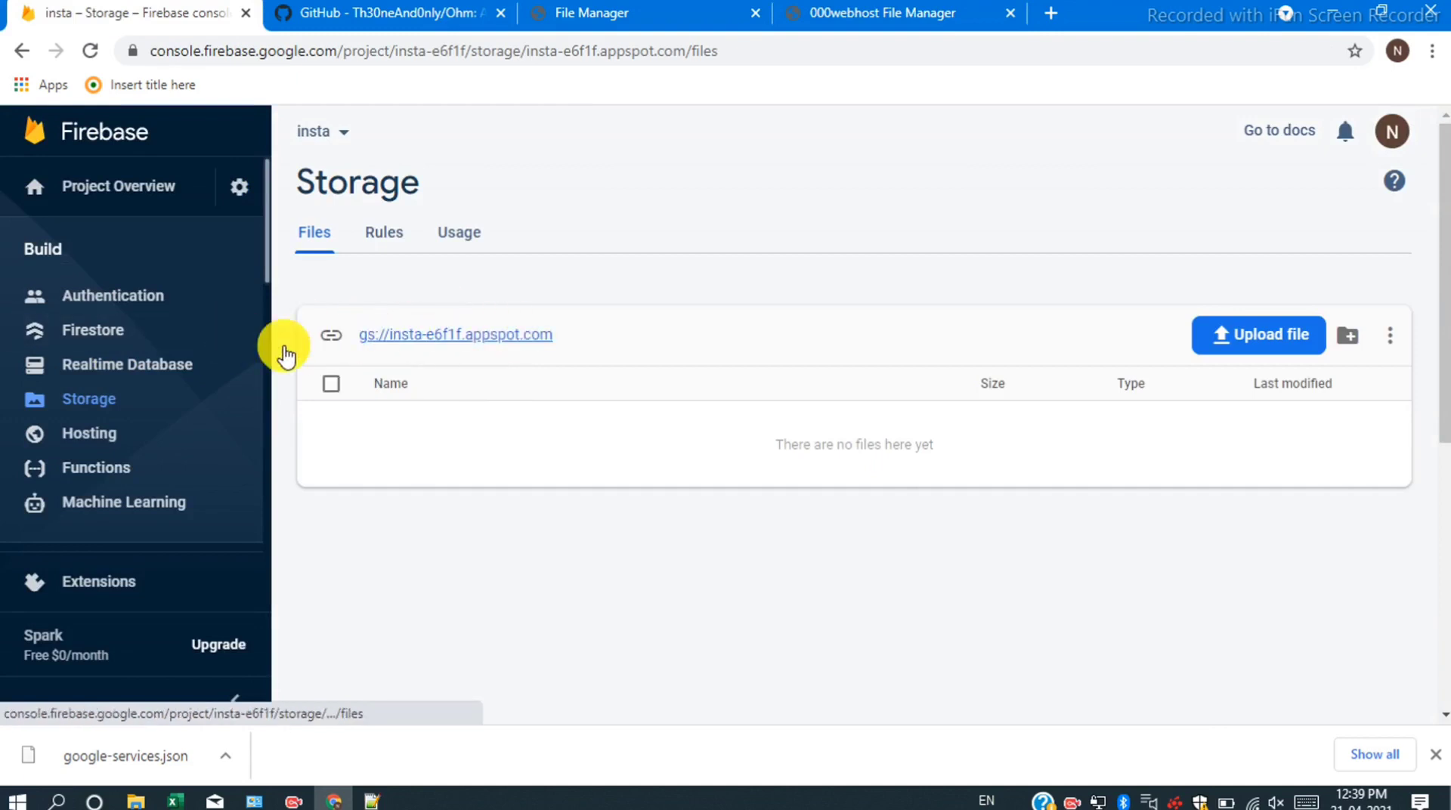
click(318, 344)
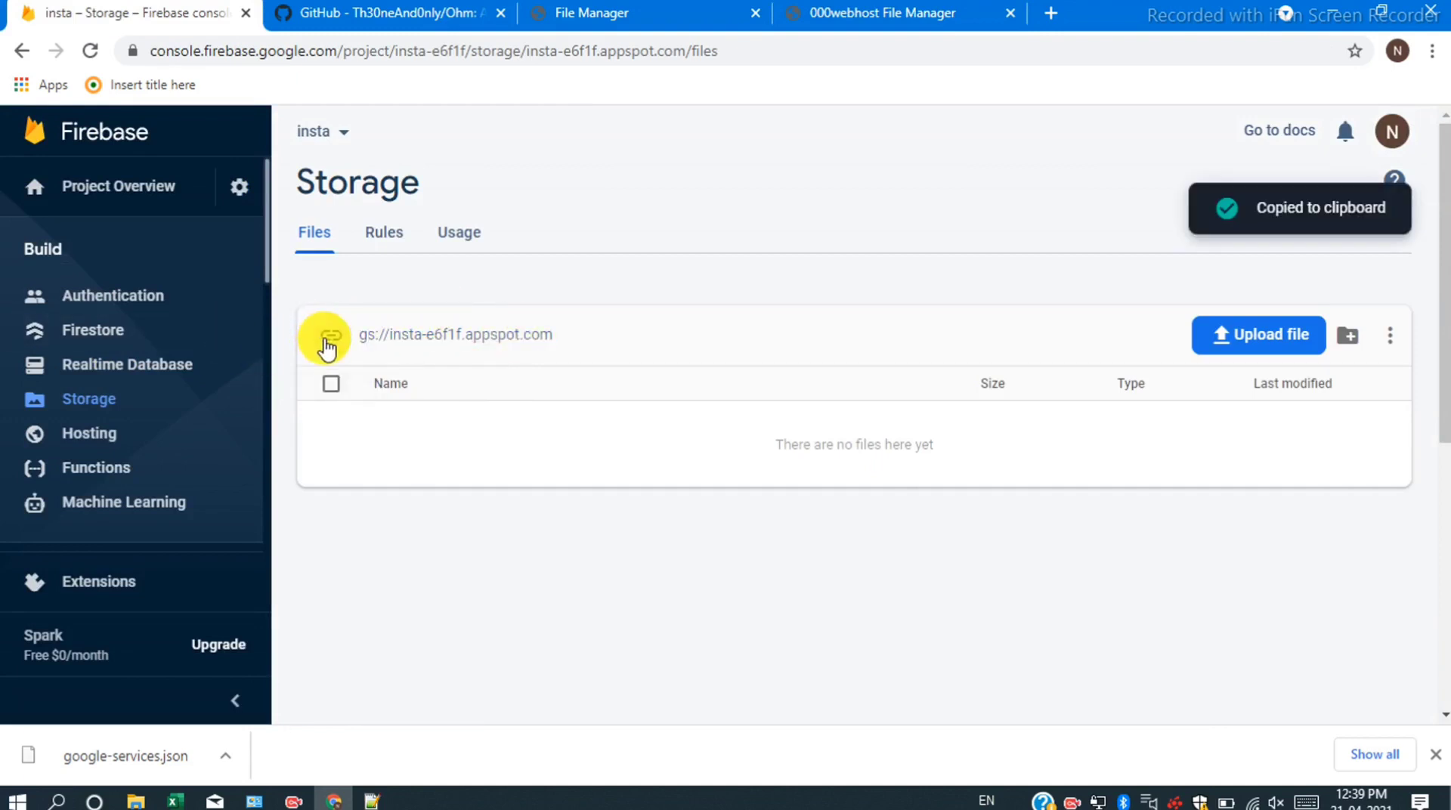
click(768, 8)
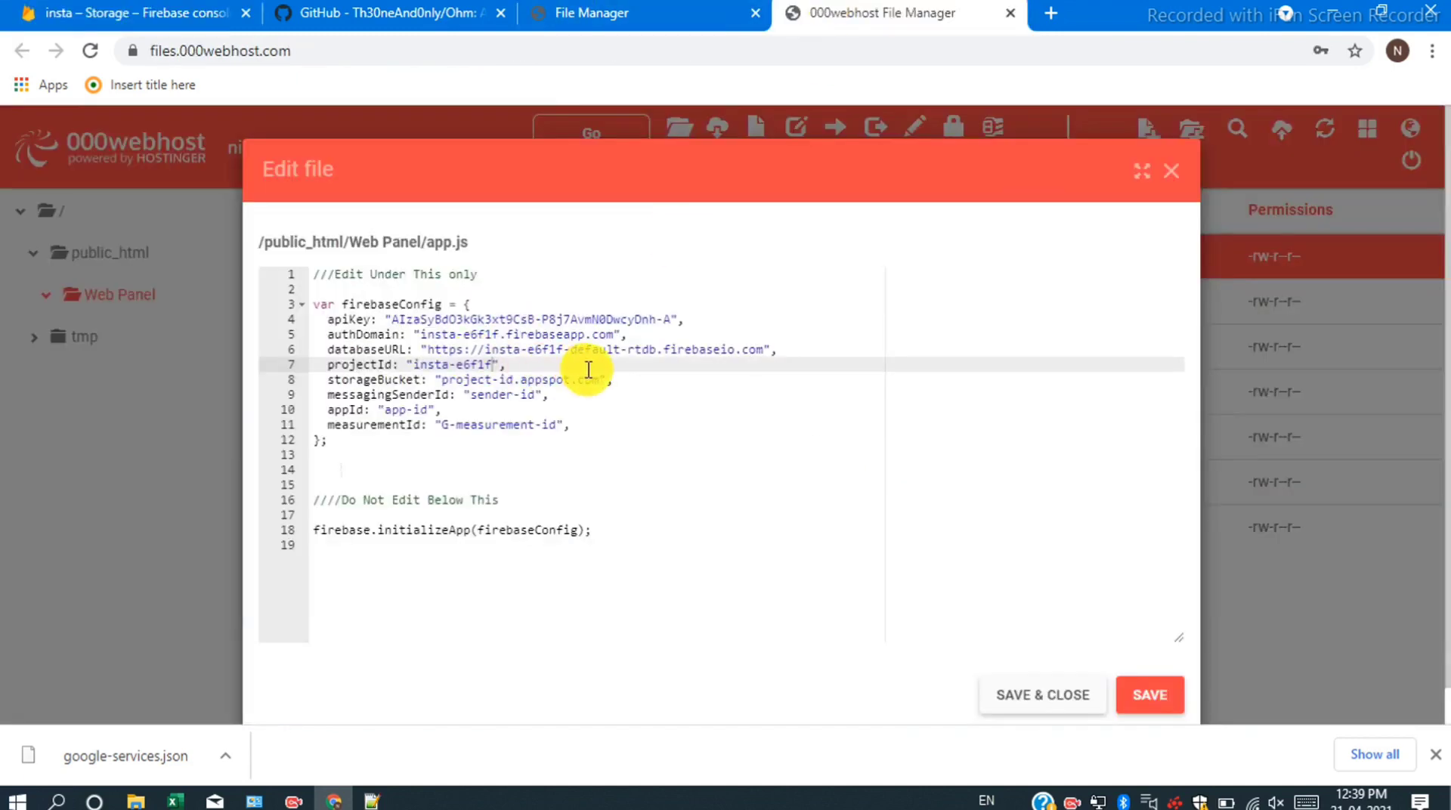
drag(601, 380, 446, 385)
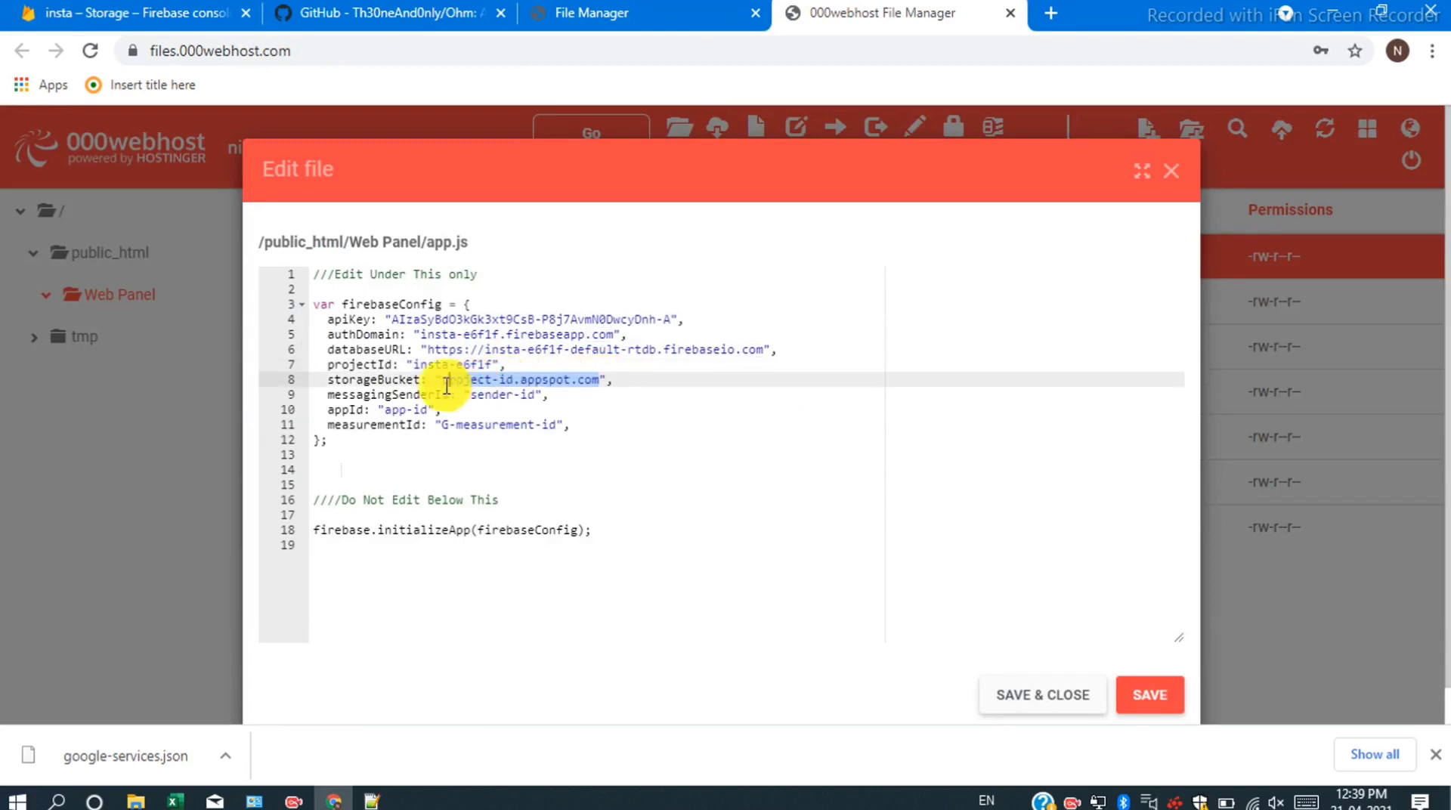
key(ctrl+v)
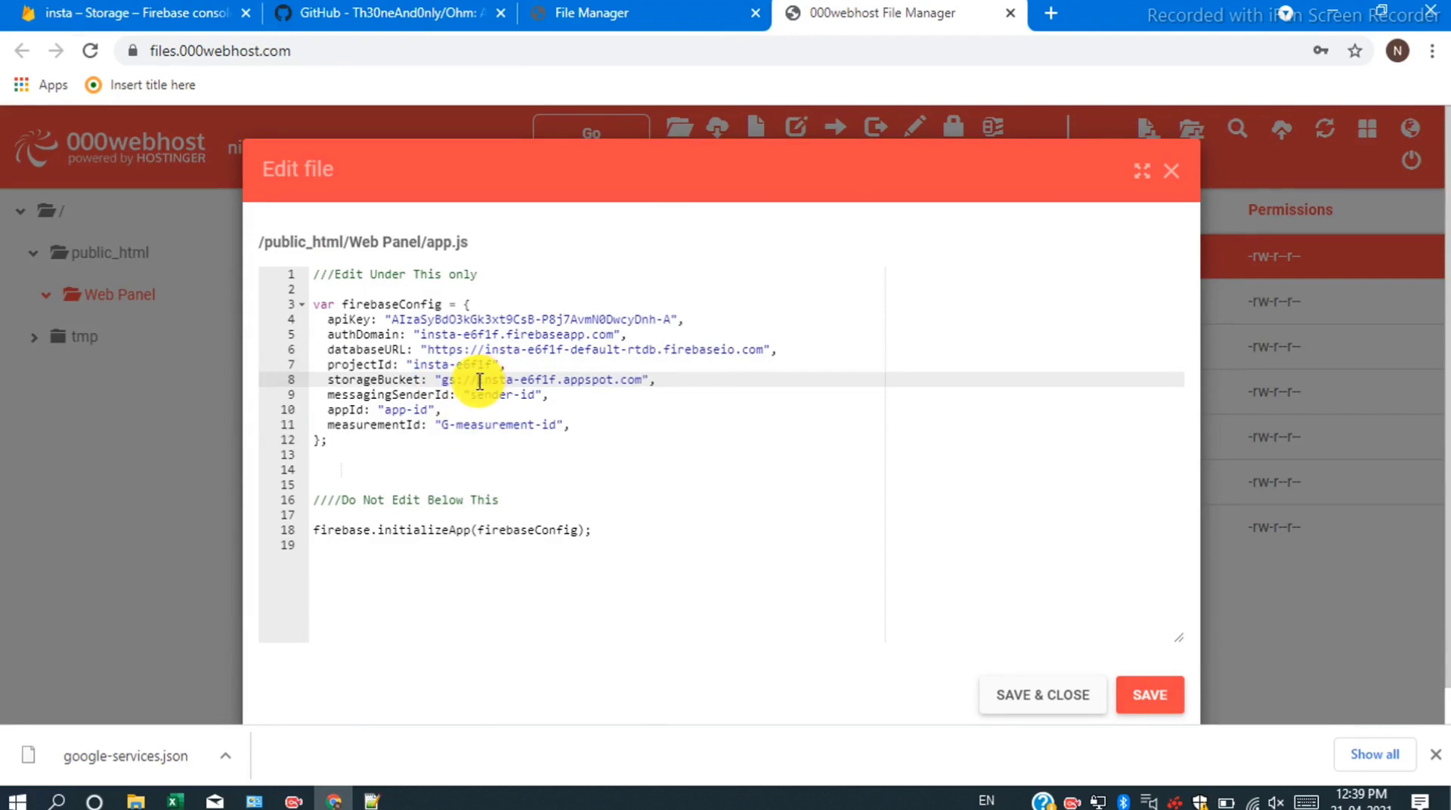
key(BackSpace)
key(BackSpace)
key(BackSpace)
key(BackSpace)
key(BackSpace)
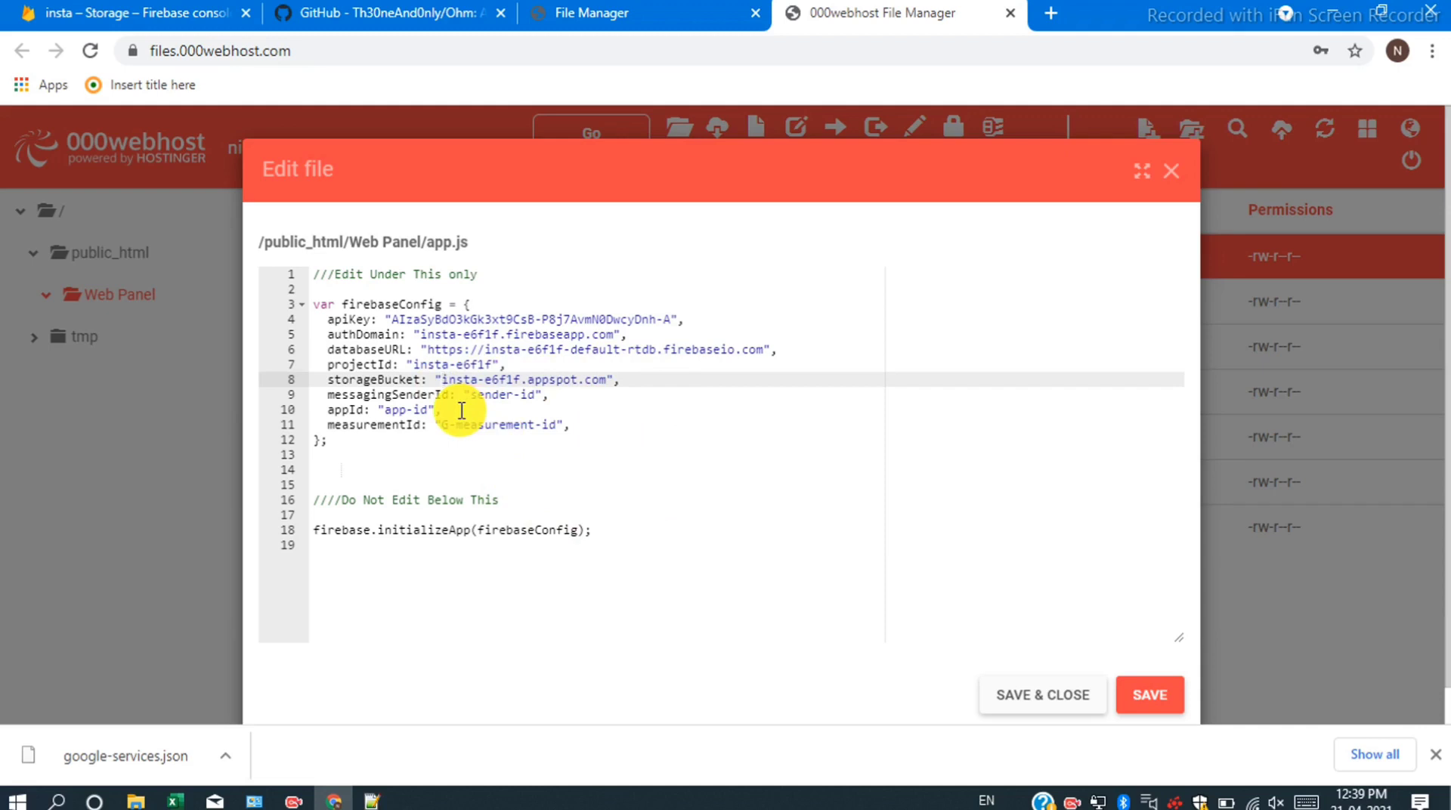
click(159, 11)
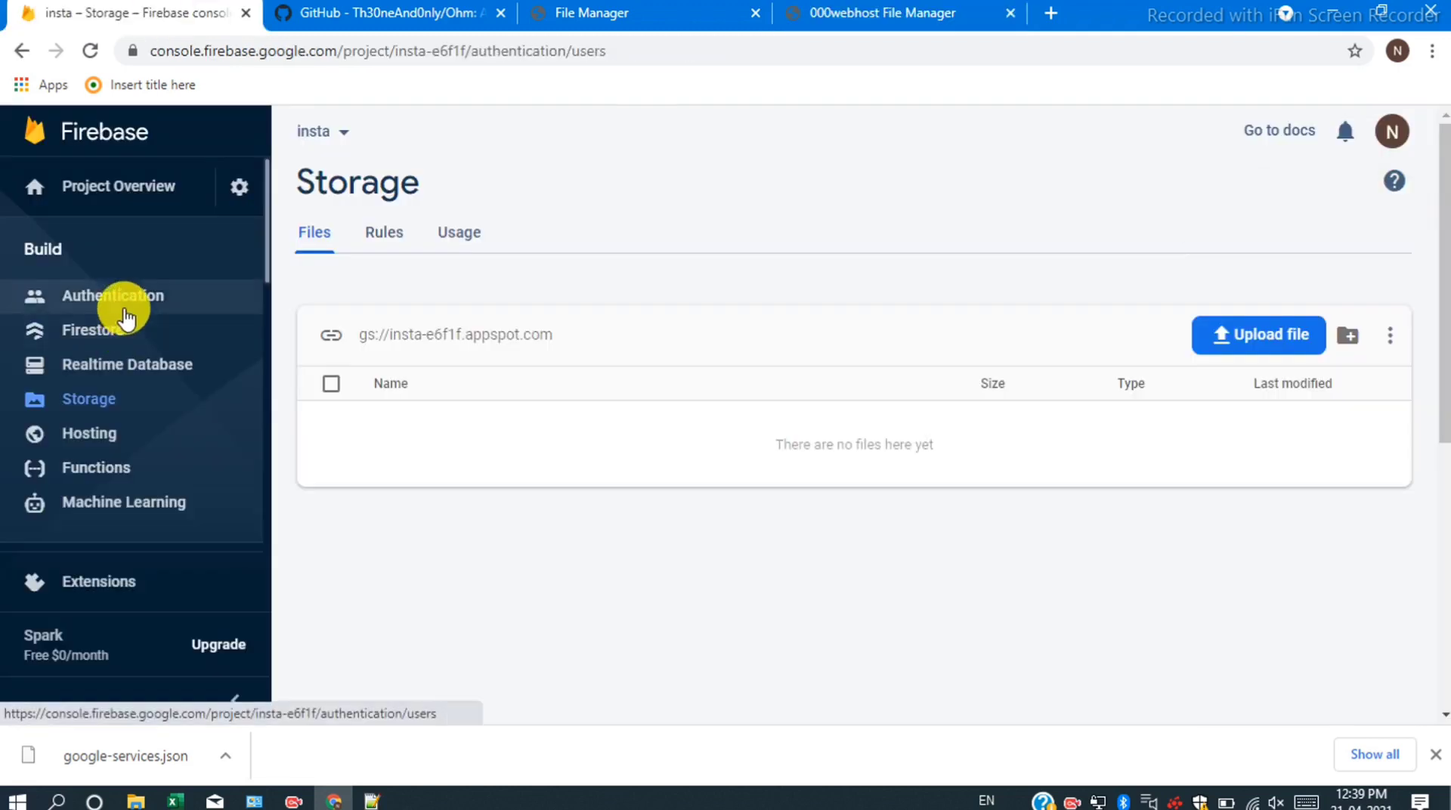
Copy the Cloud Messaging Sender ID and paste it over the sender-id placeholder on line 9.
click(125, 310)
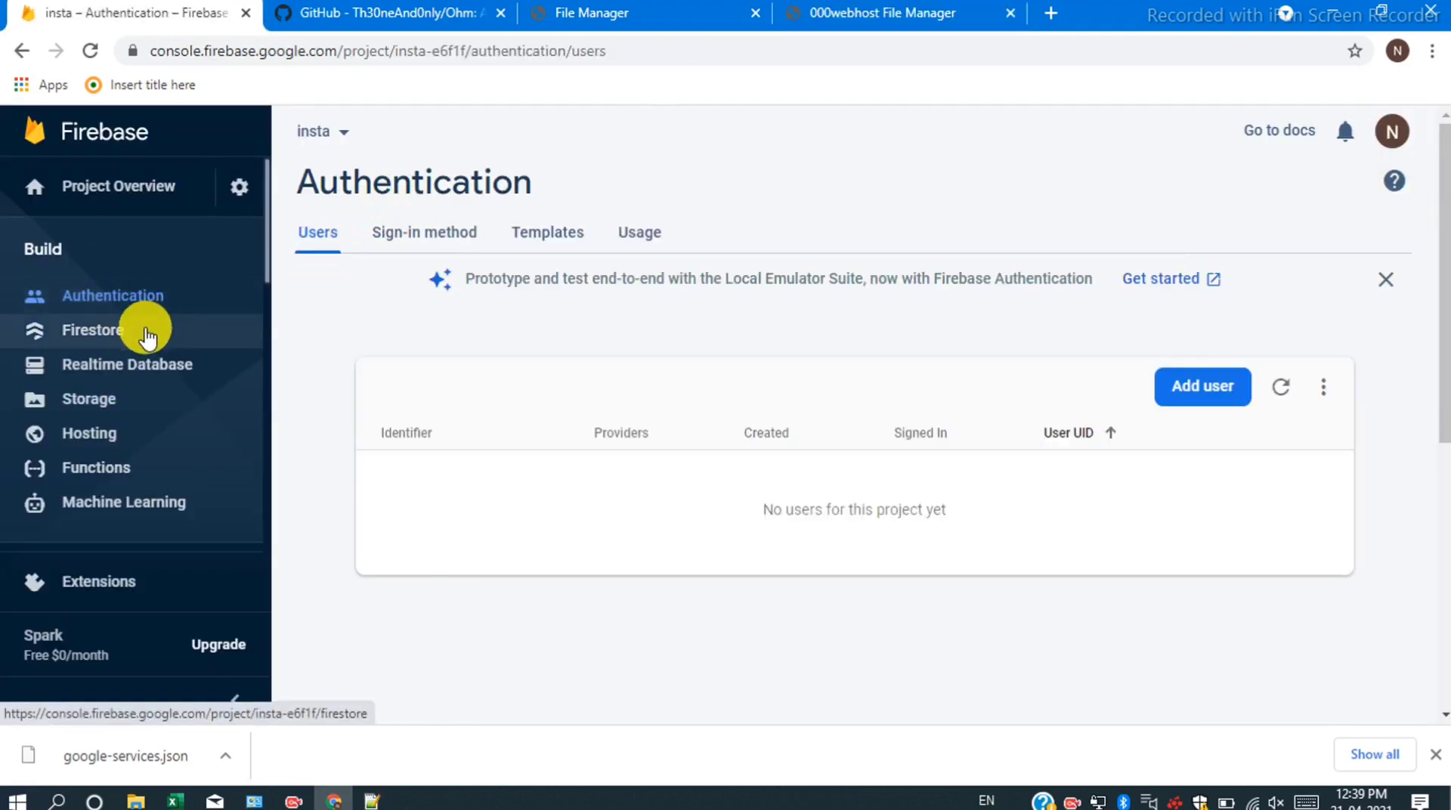
click(252, 184)
click(323, 189)
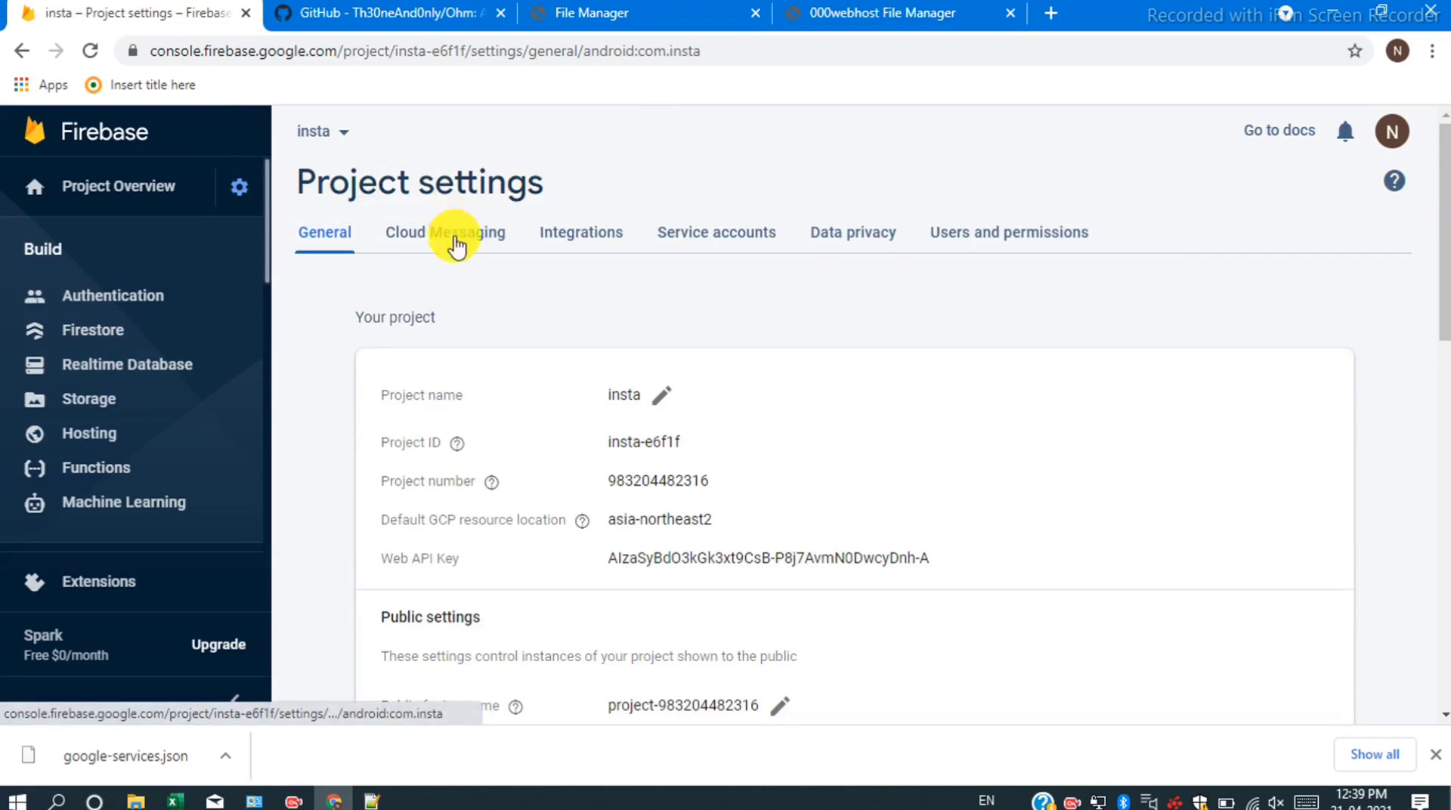
click(456, 244)
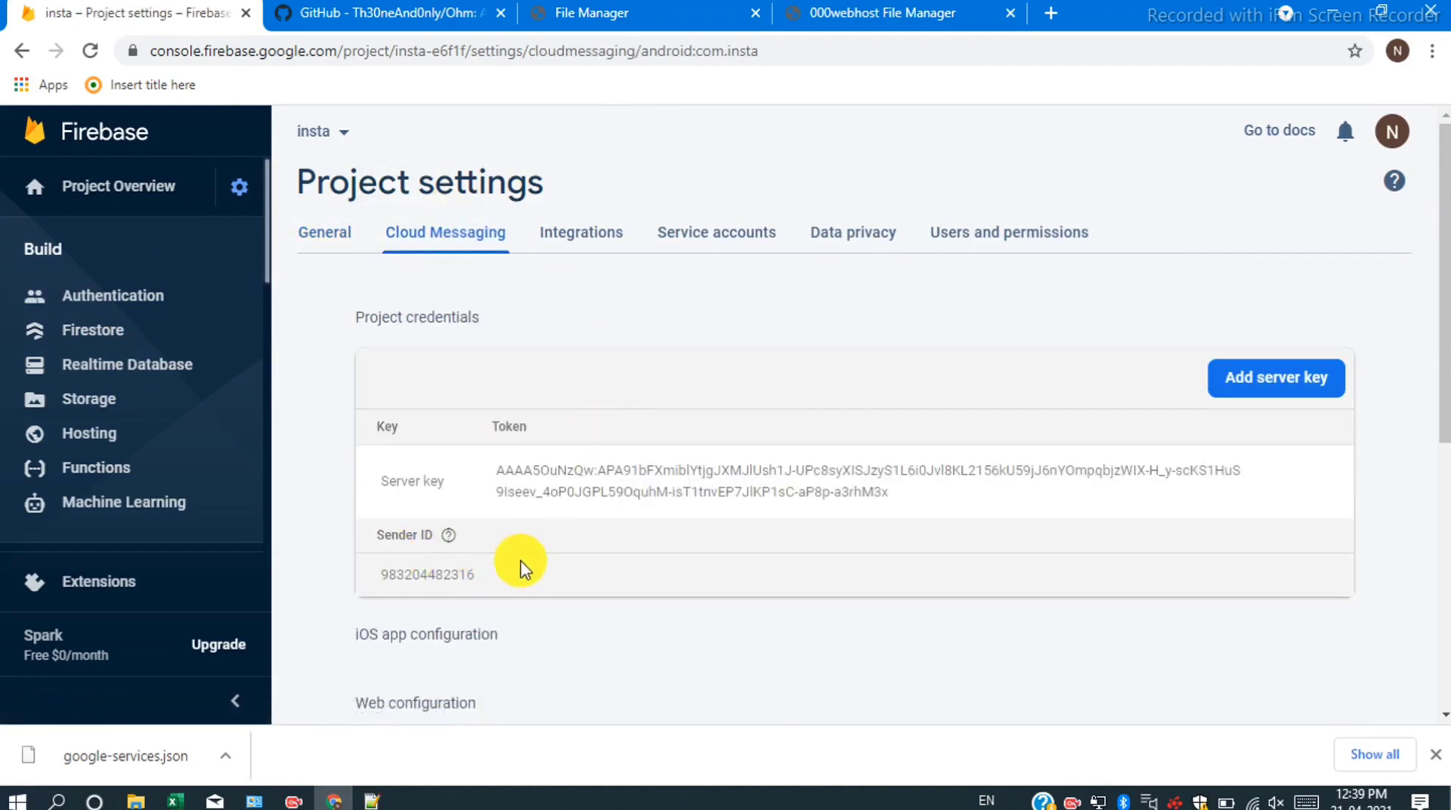
drag(488, 577, 370, 592)
key(ctrl+c)
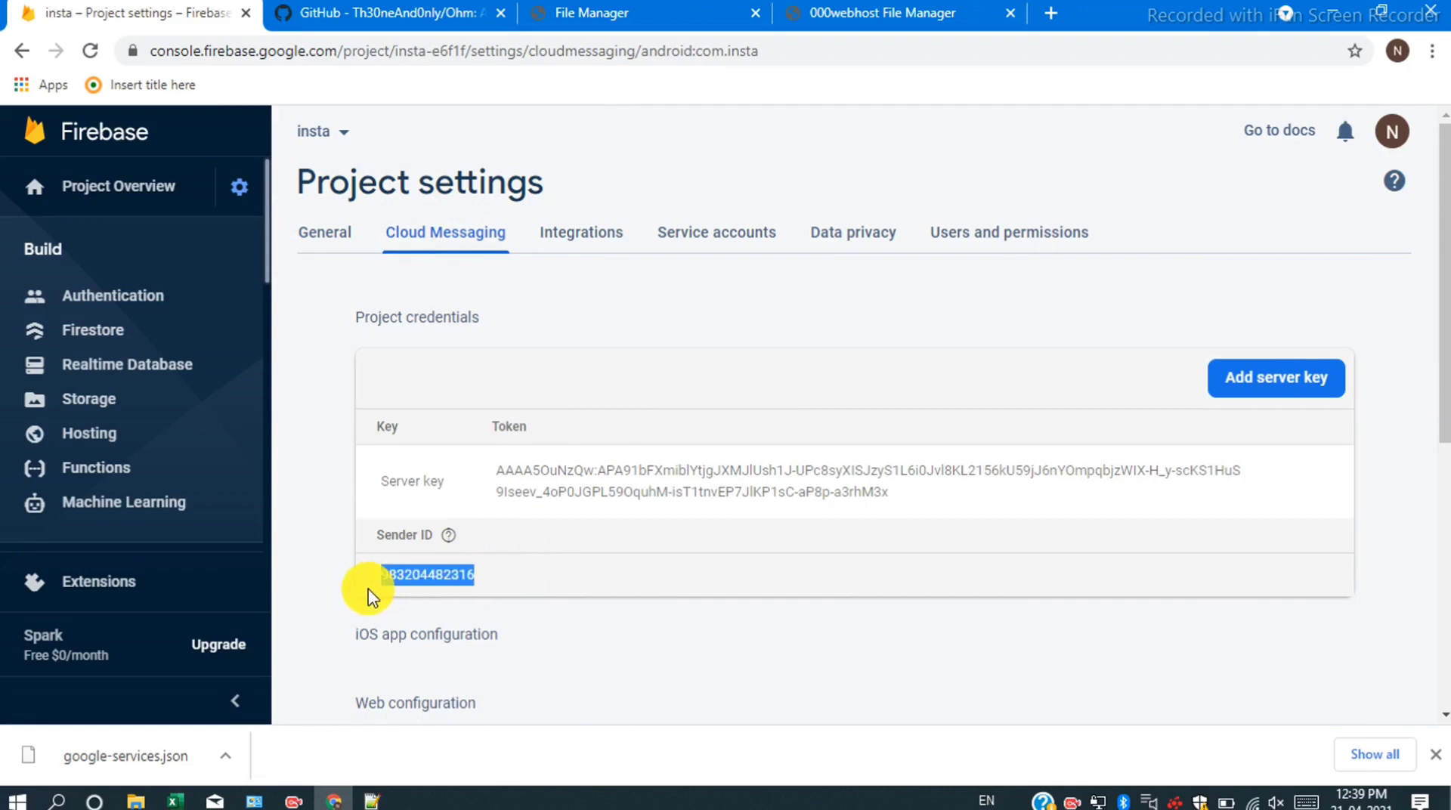
click(884, 13)
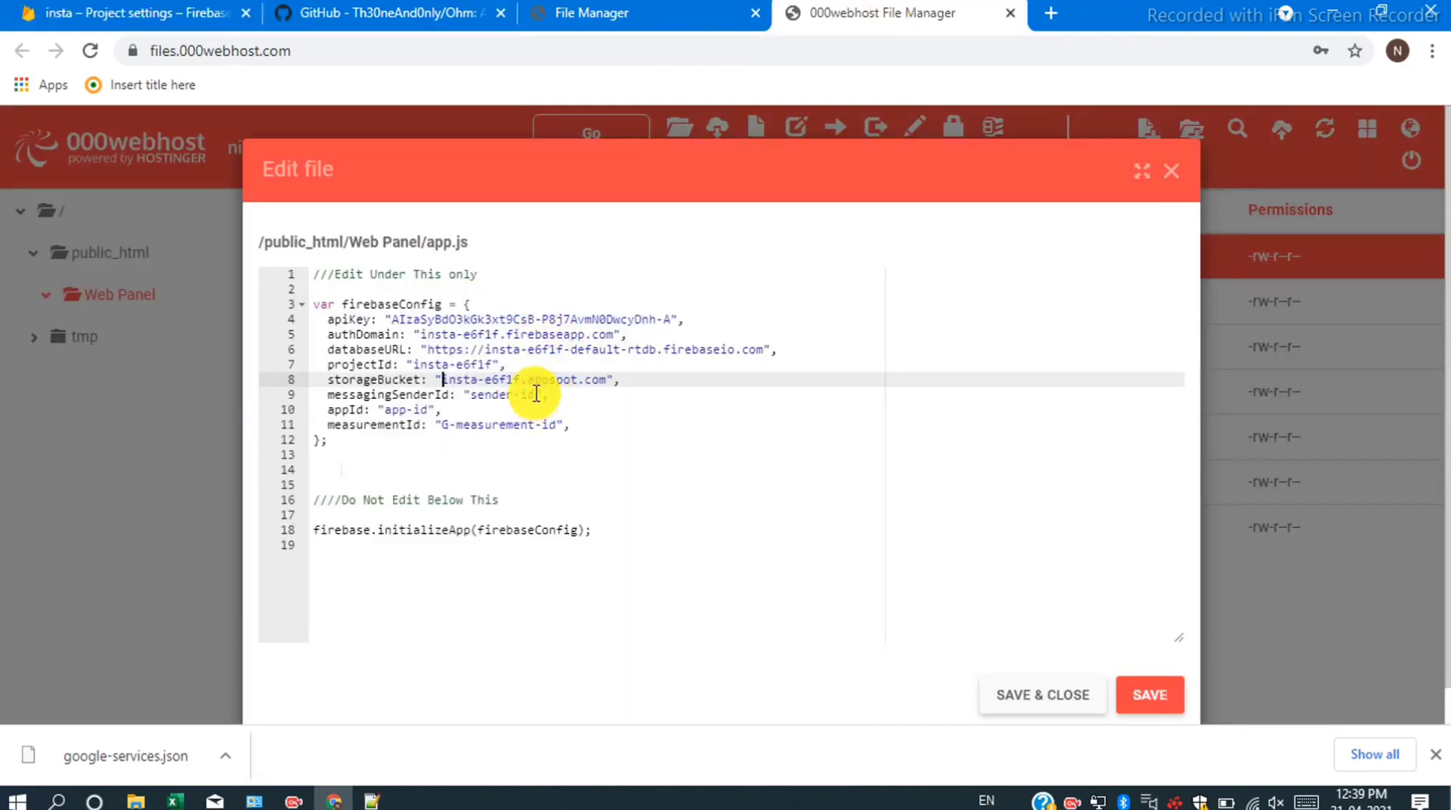
drag(535, 393, 474, 394)
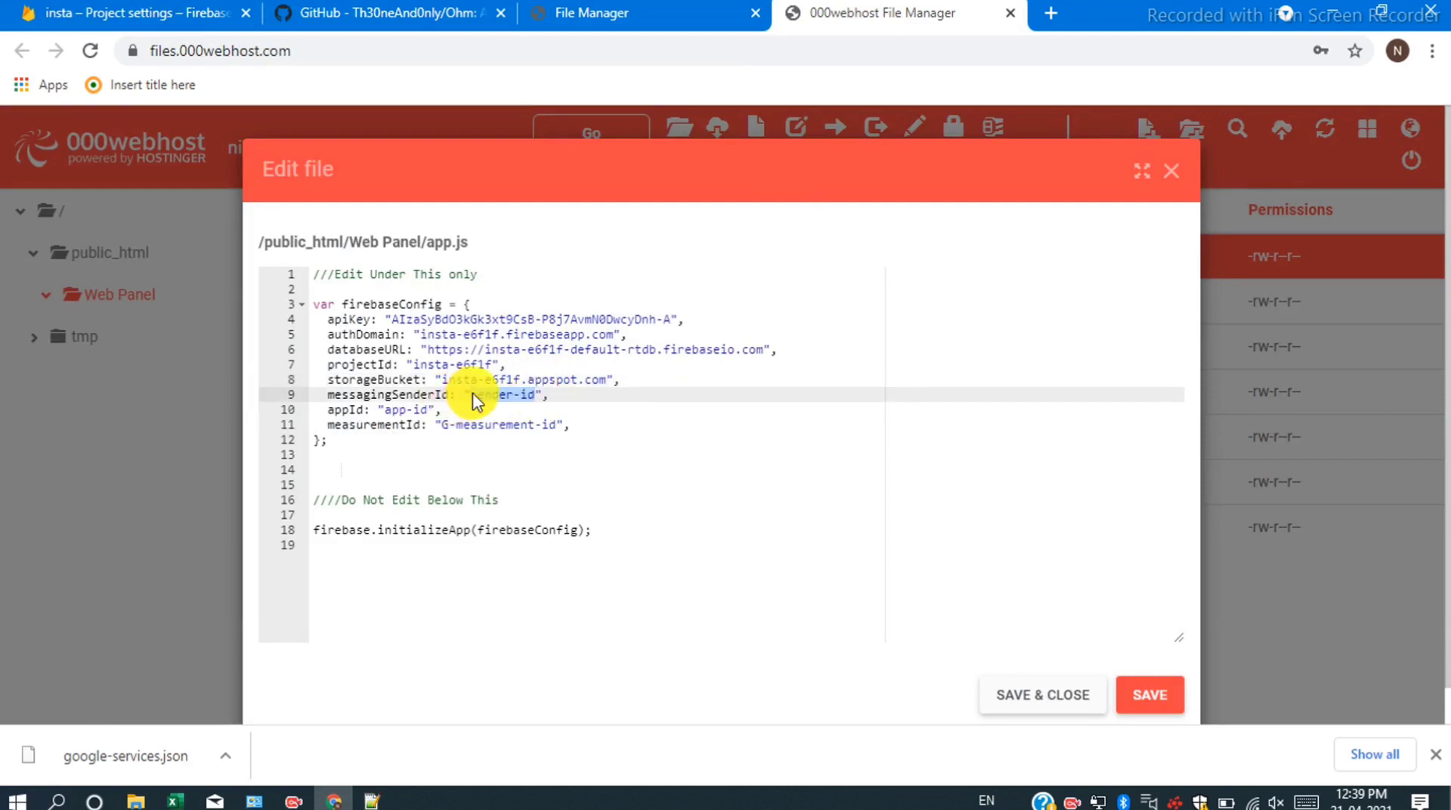
key(ctrl+v)
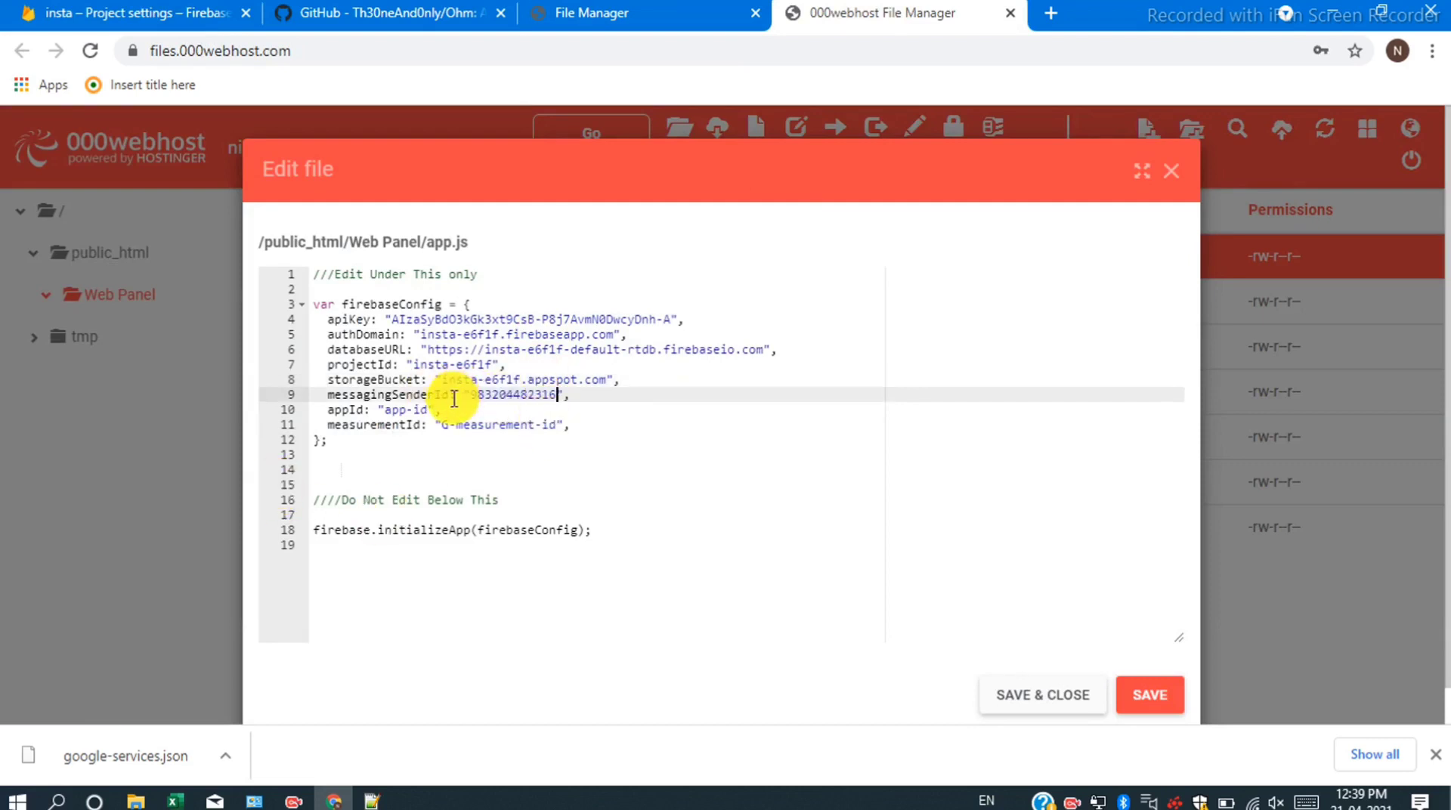
click(115, 9)
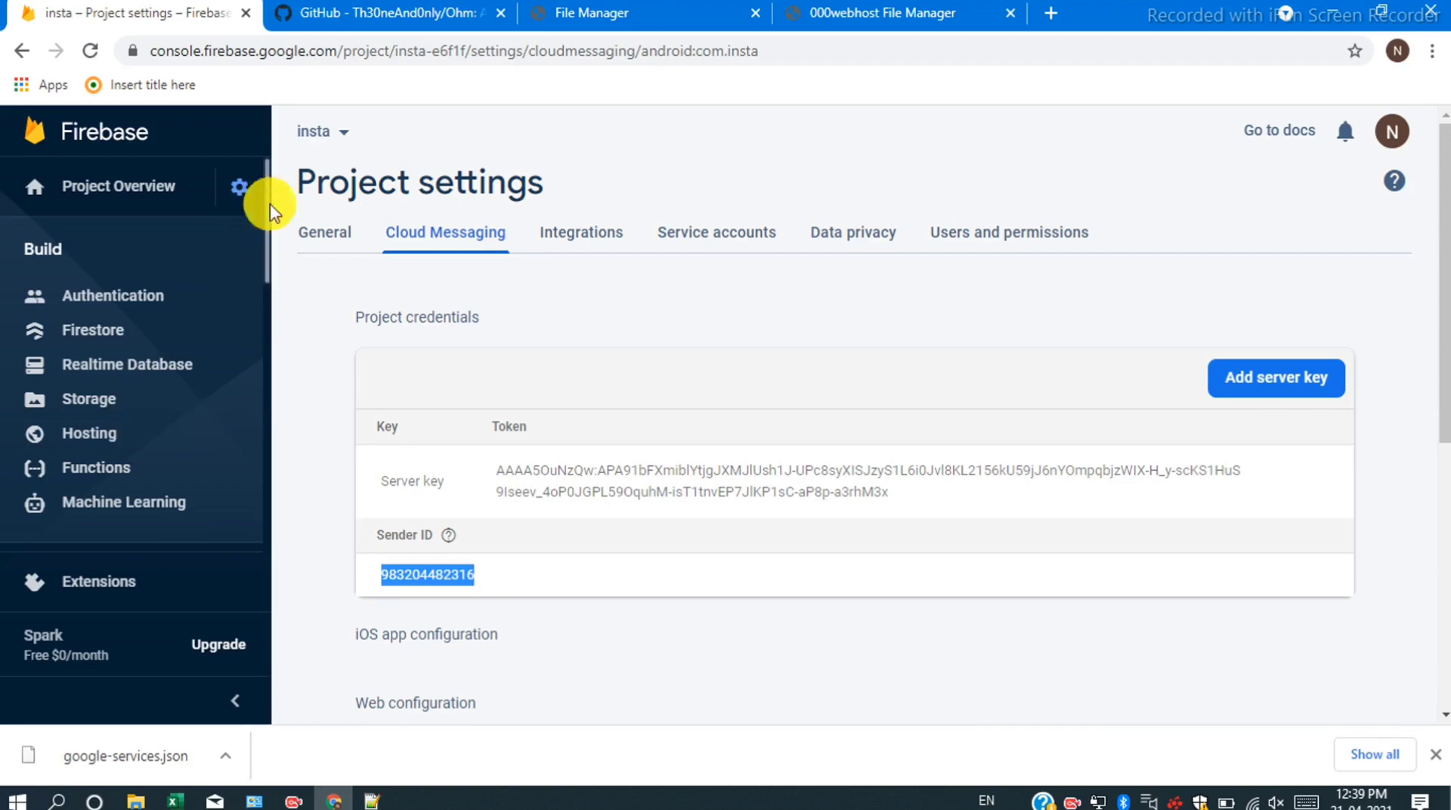
Copy the Android app's App ID from the Your apps section of General settings.
click(330, 232)
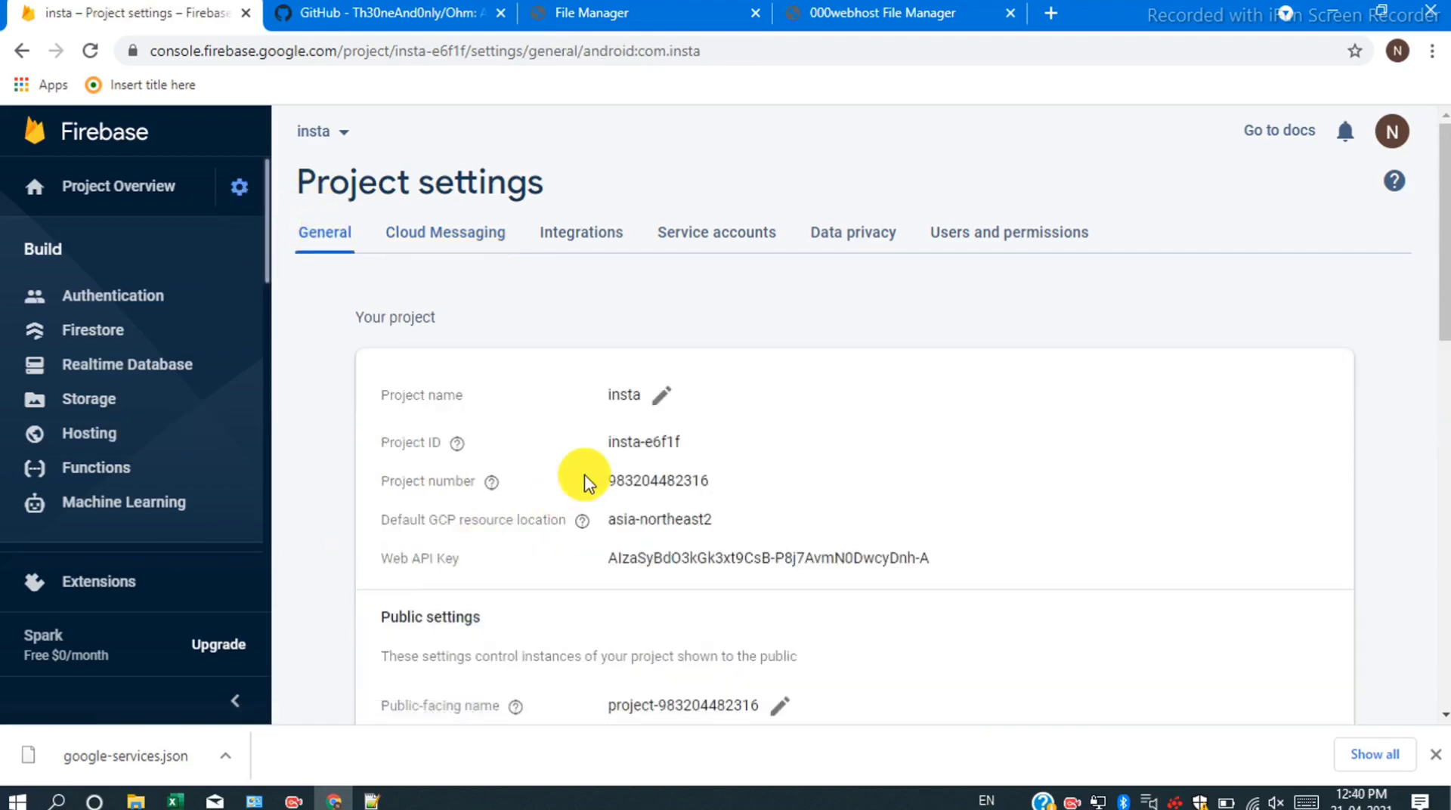
scroll(582, 476, down, 2)
scroll(585, 482, down, 5)
scroll(586, 483, down, 1)
scroll(583, 476, down, 2)
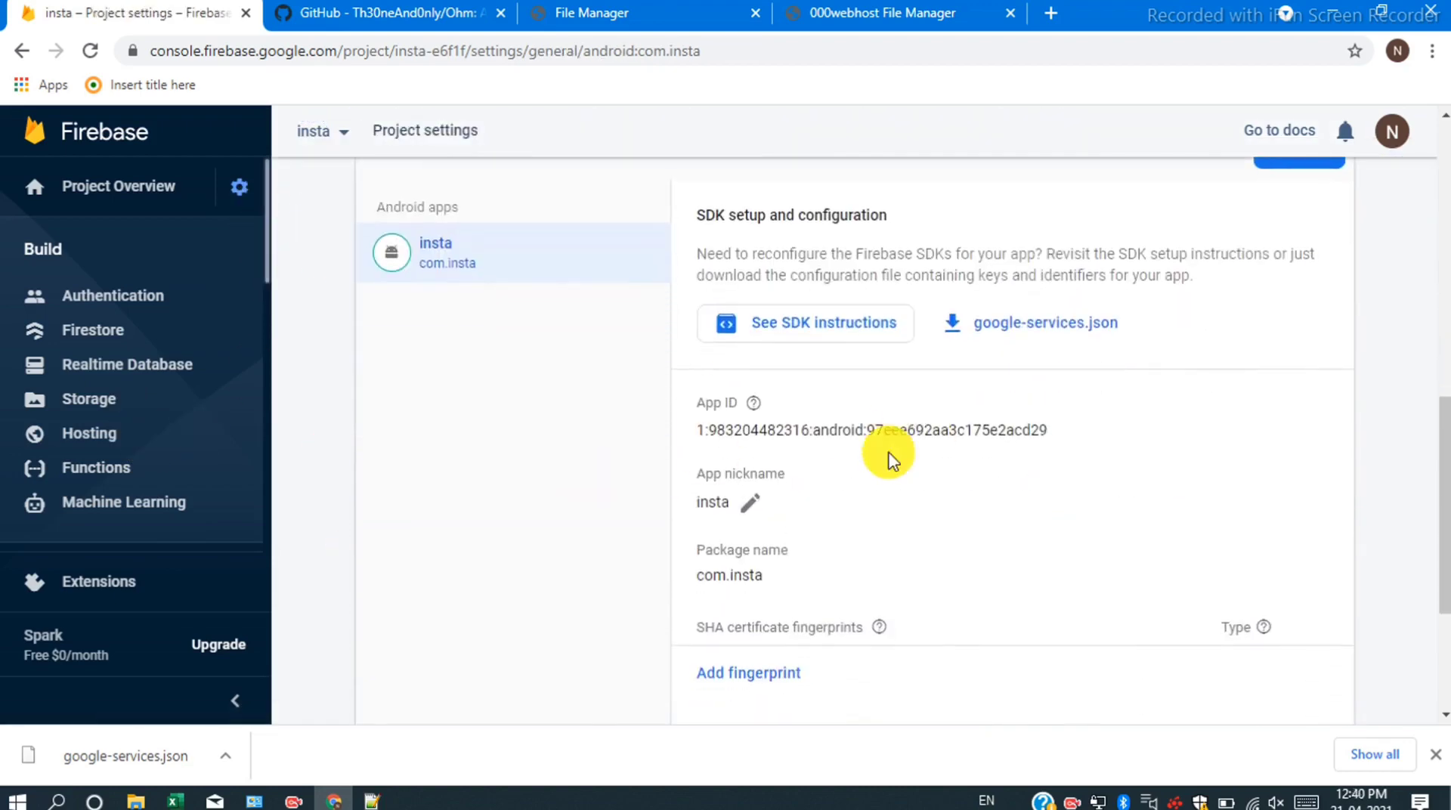
drag(1052, 430, 819, 422)
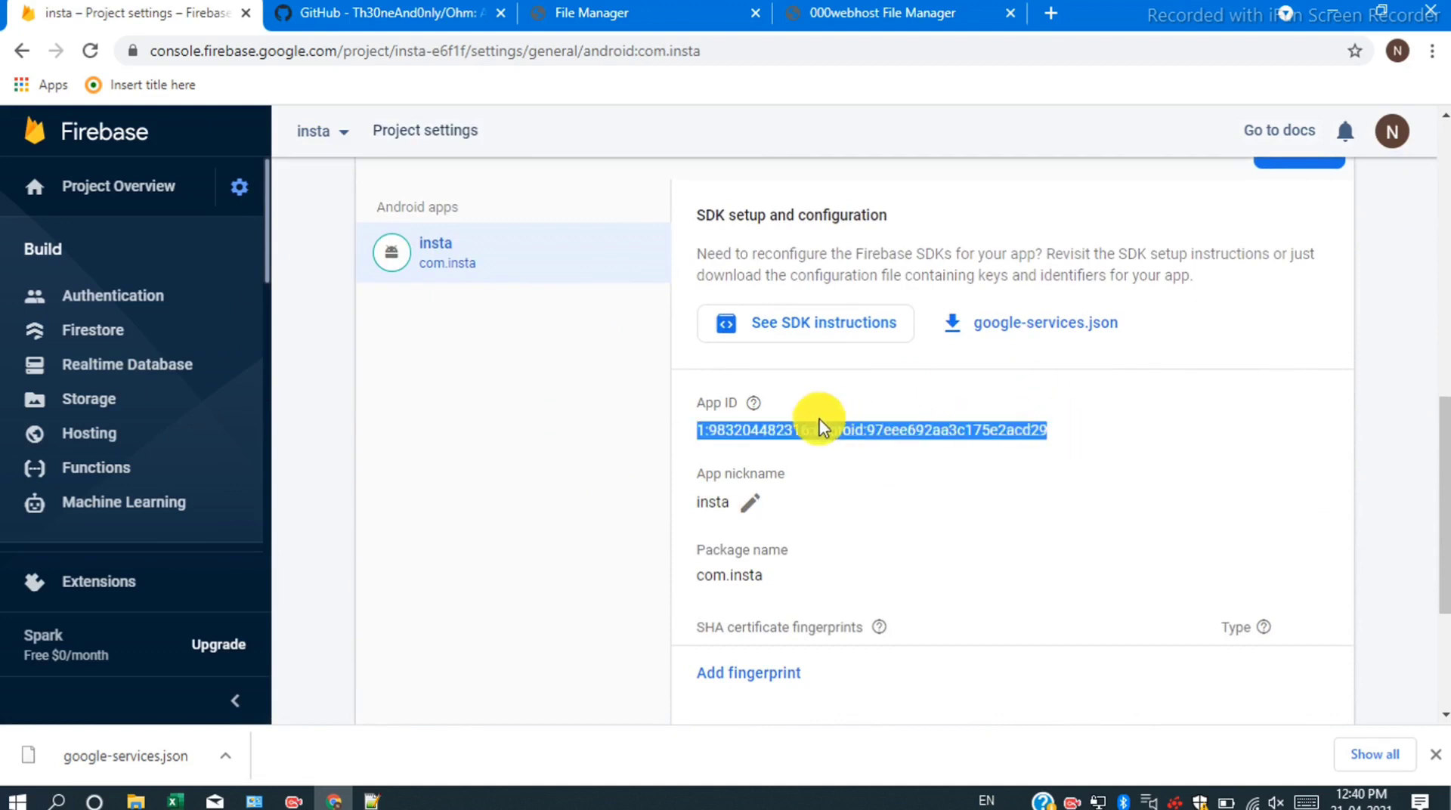
click(706, 453)
triple_click(683, 438)
key(ctrl+c)
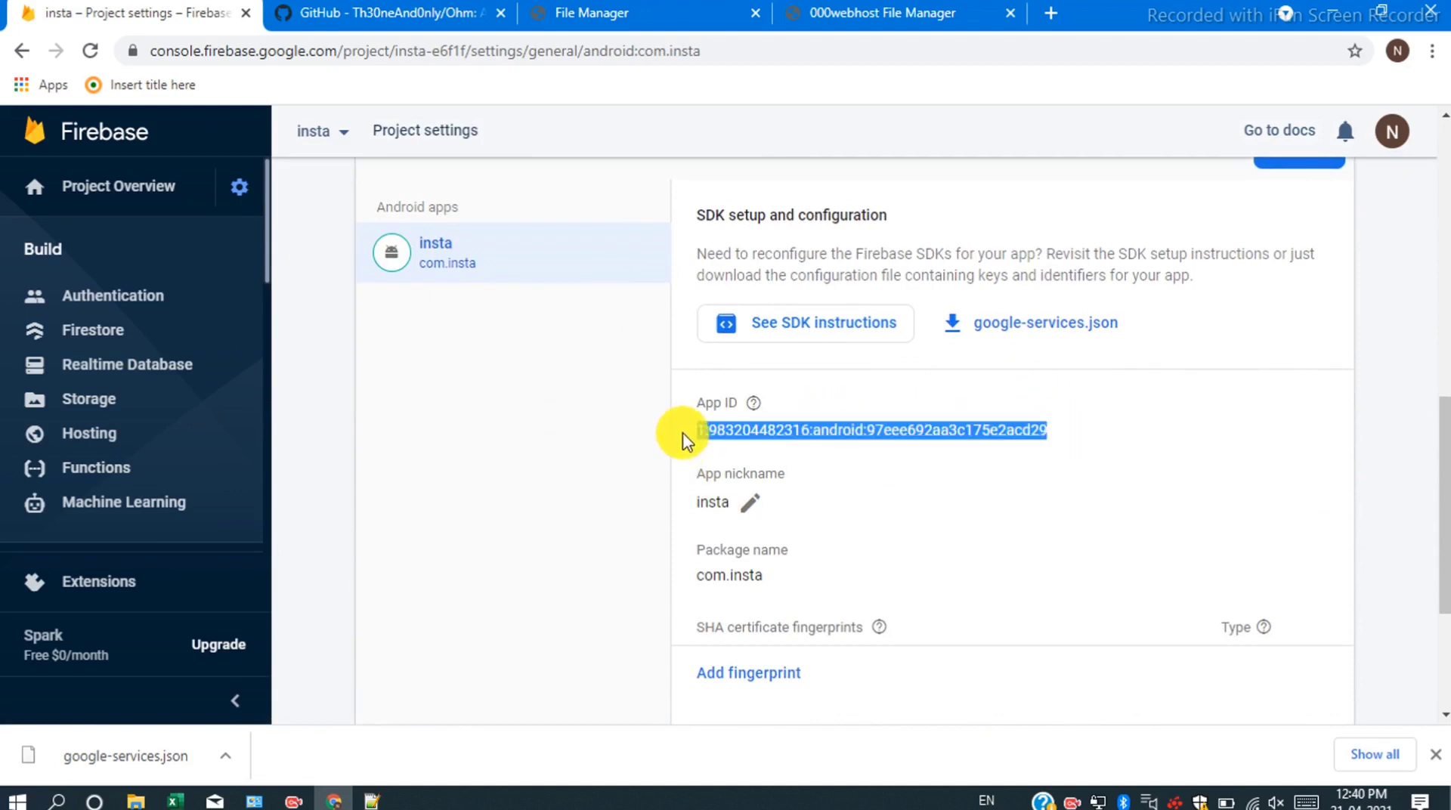
Paste the App ID over the app-id placeholder on line 10, then save and close app.js.
click(892, 13)
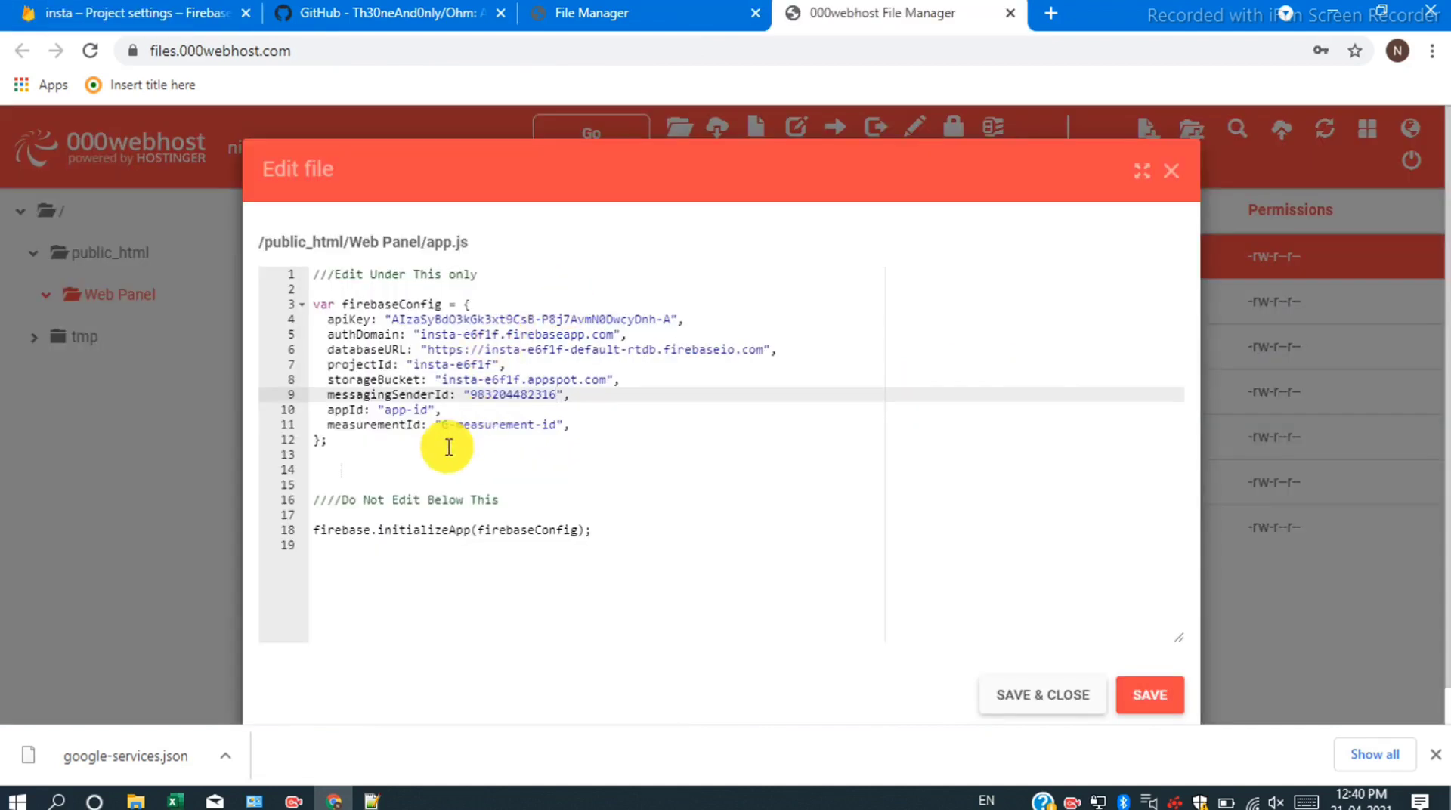
drag(429, 410, 385, 409)
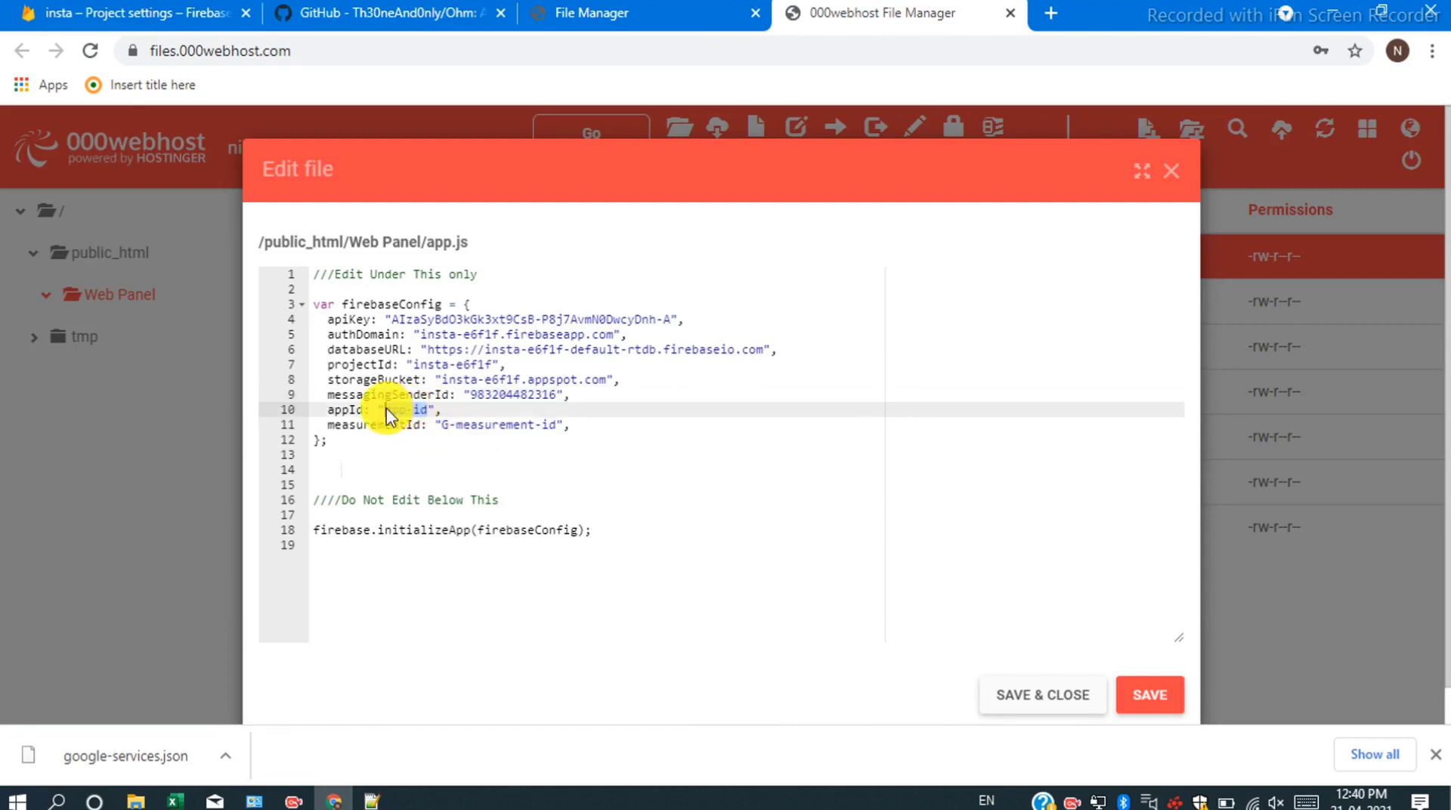
key(ctrl+v)
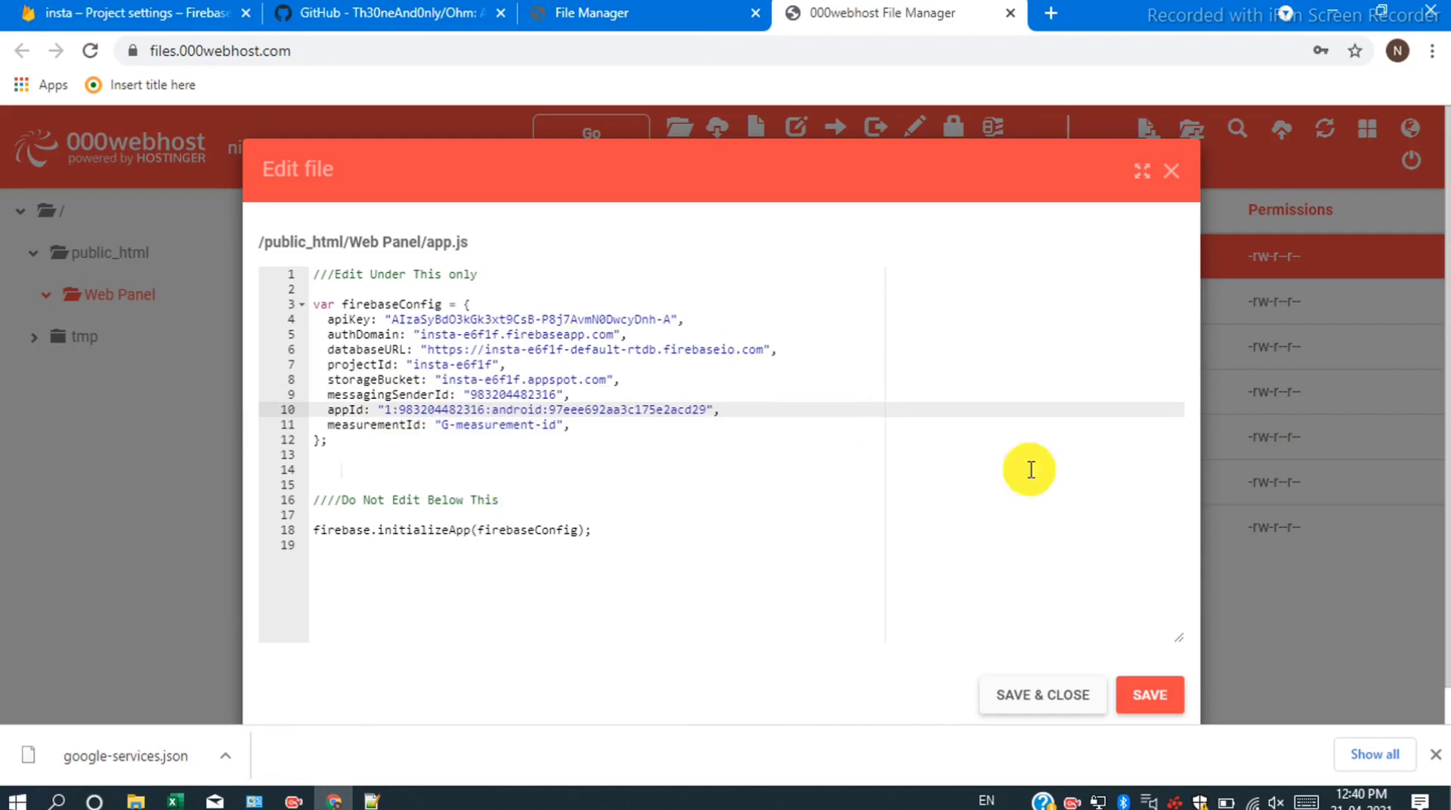
click(1137, 694)
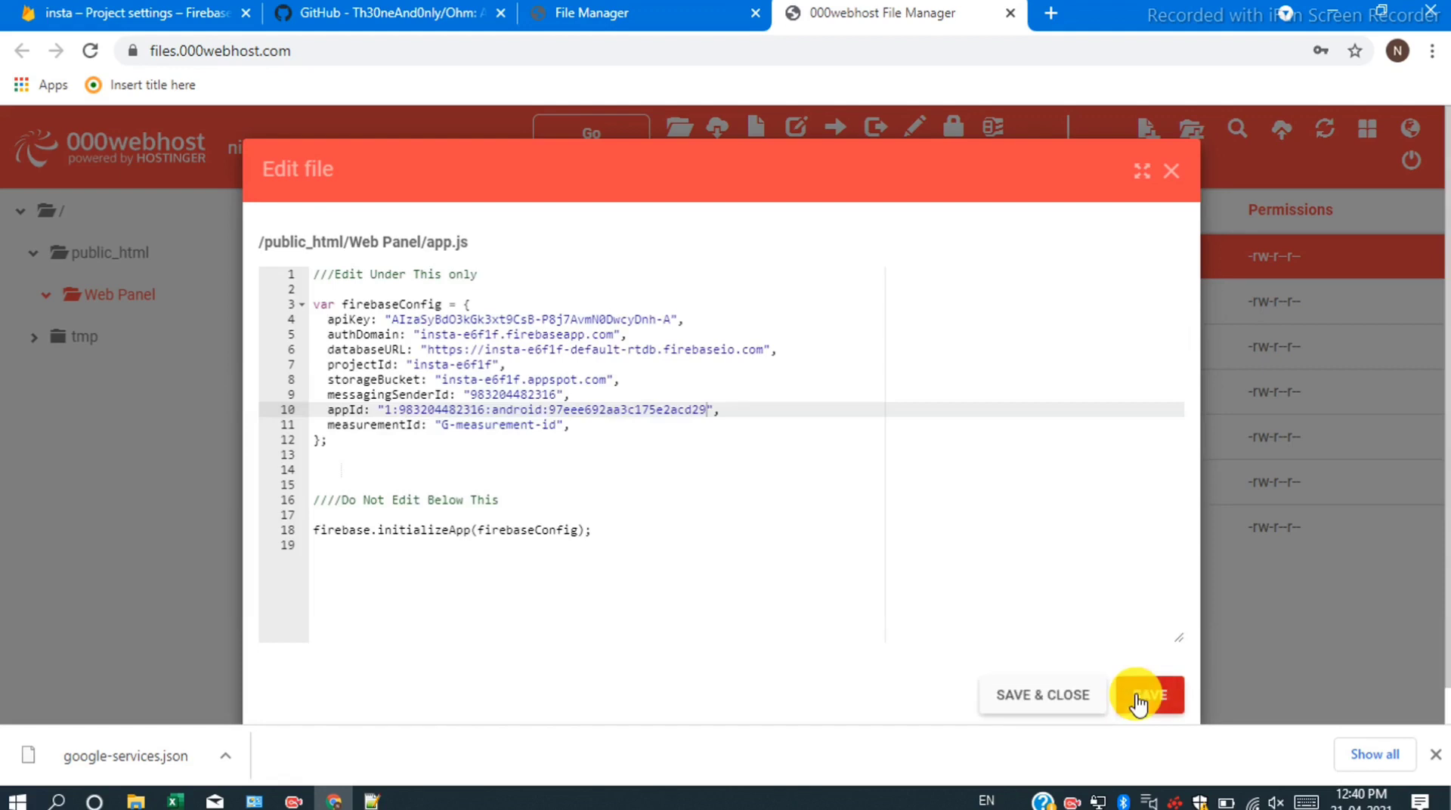
click(1017, 697)
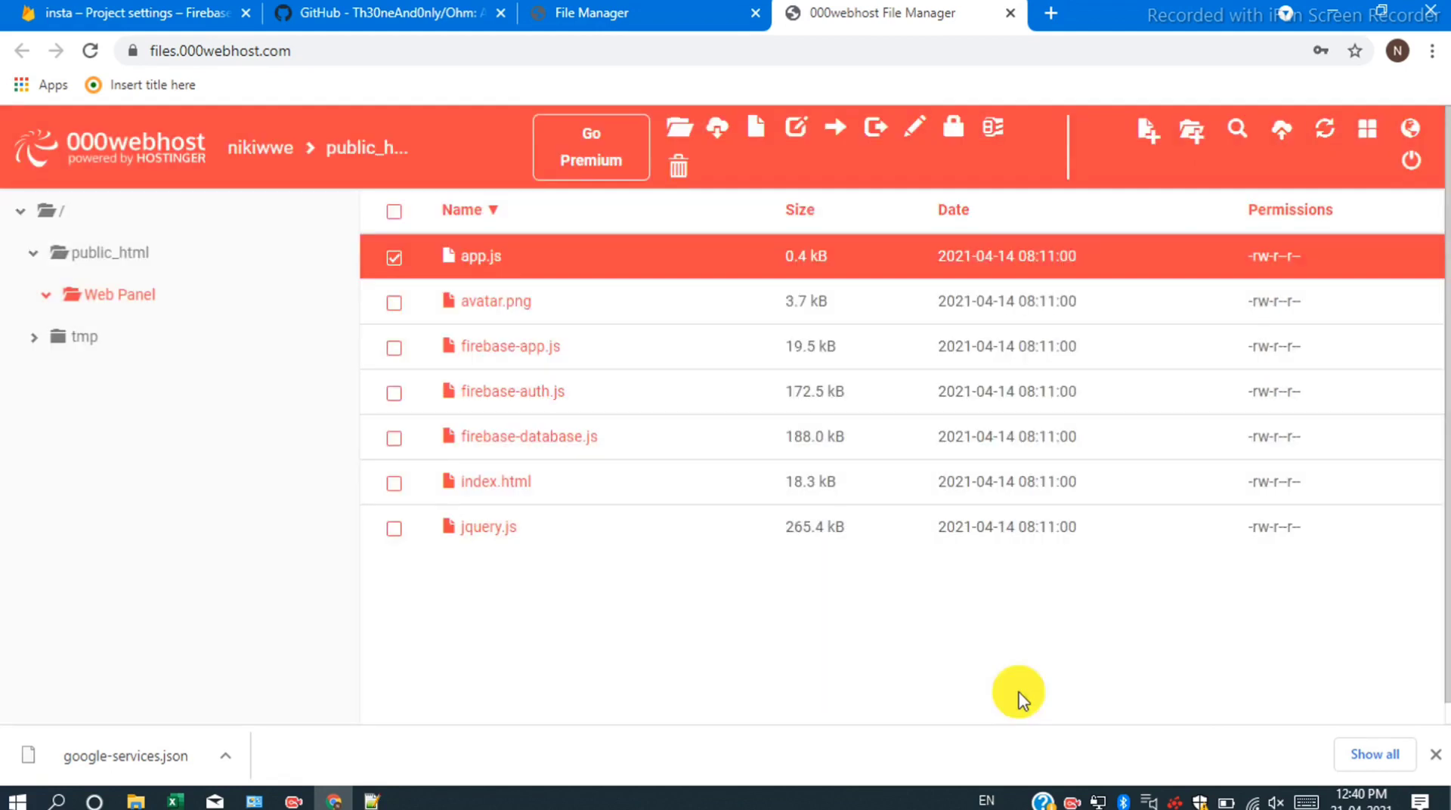
Select all seven Web Panel files, from index.html and app.js through jquery.js.
click(484, 476)
right_click(483, 473)
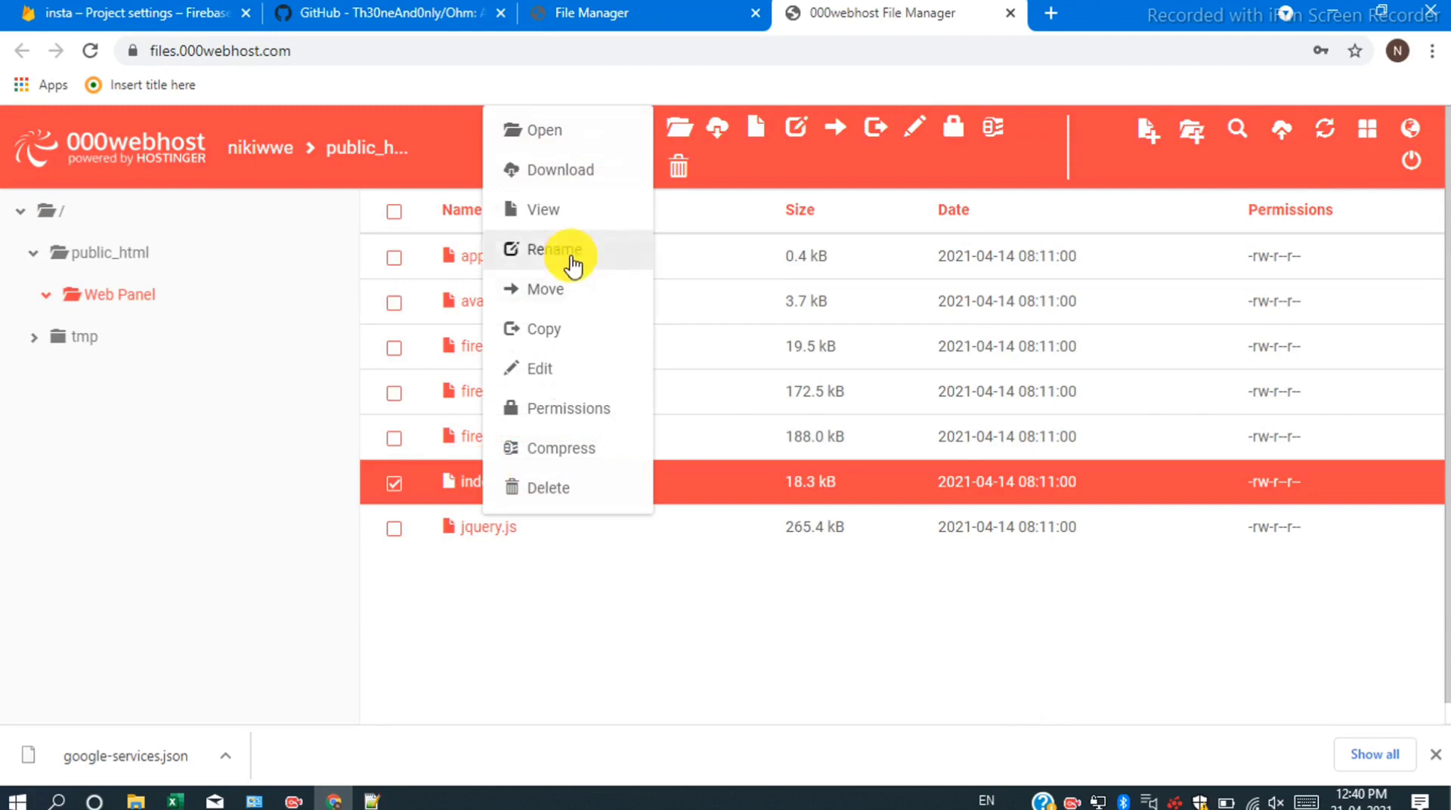
click(393, 263)
click(396, 279)
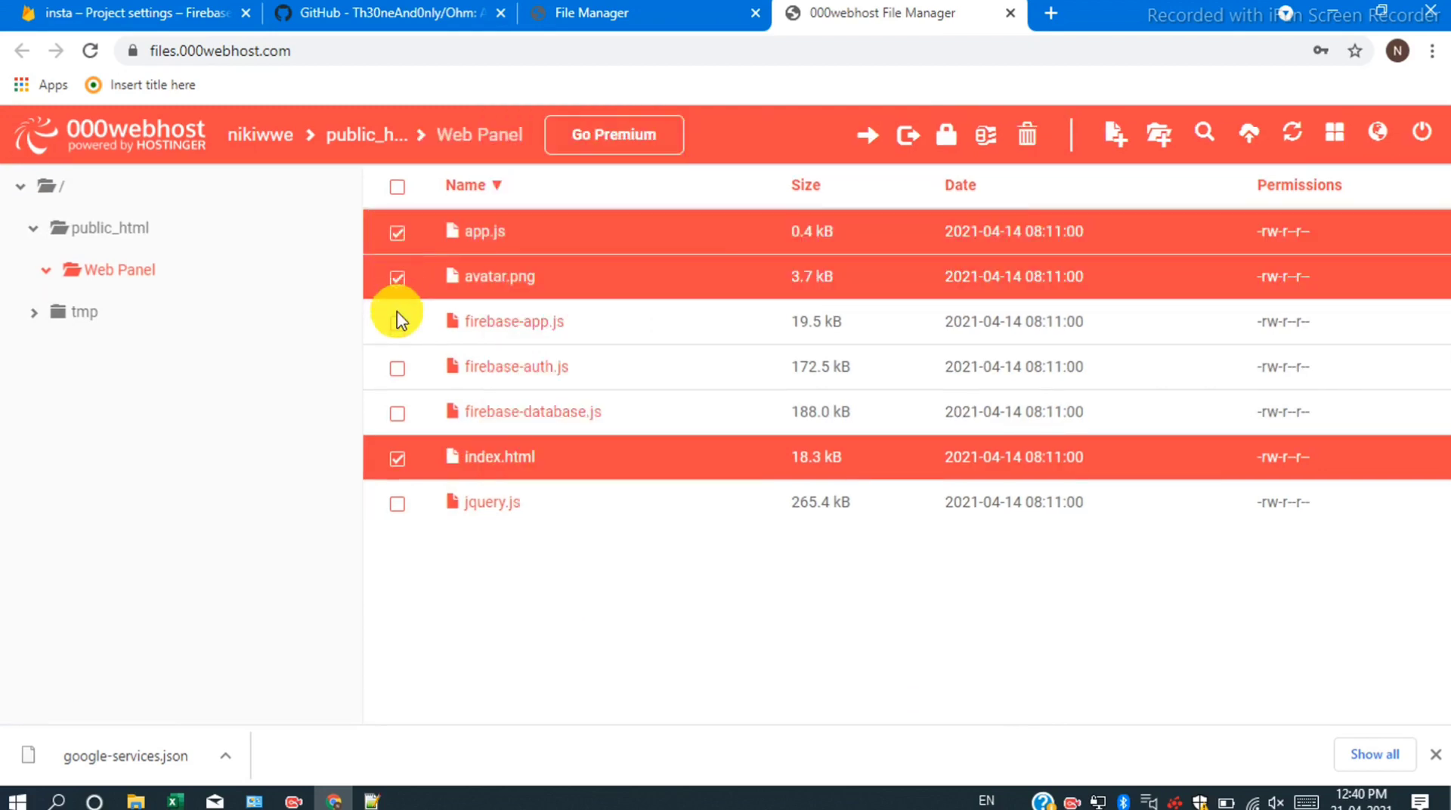
click(395, 331)
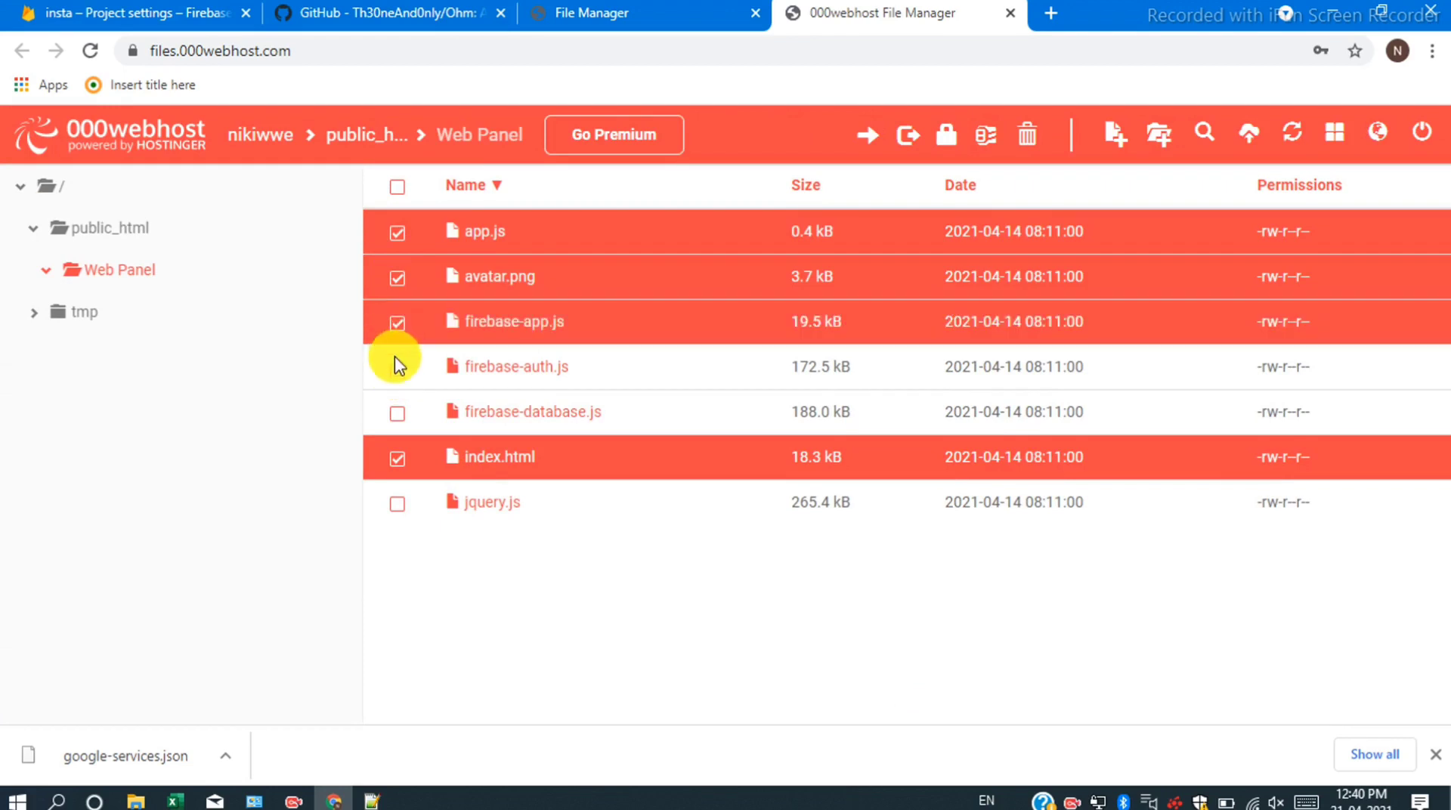
click(396, 370)
click(396, 416)
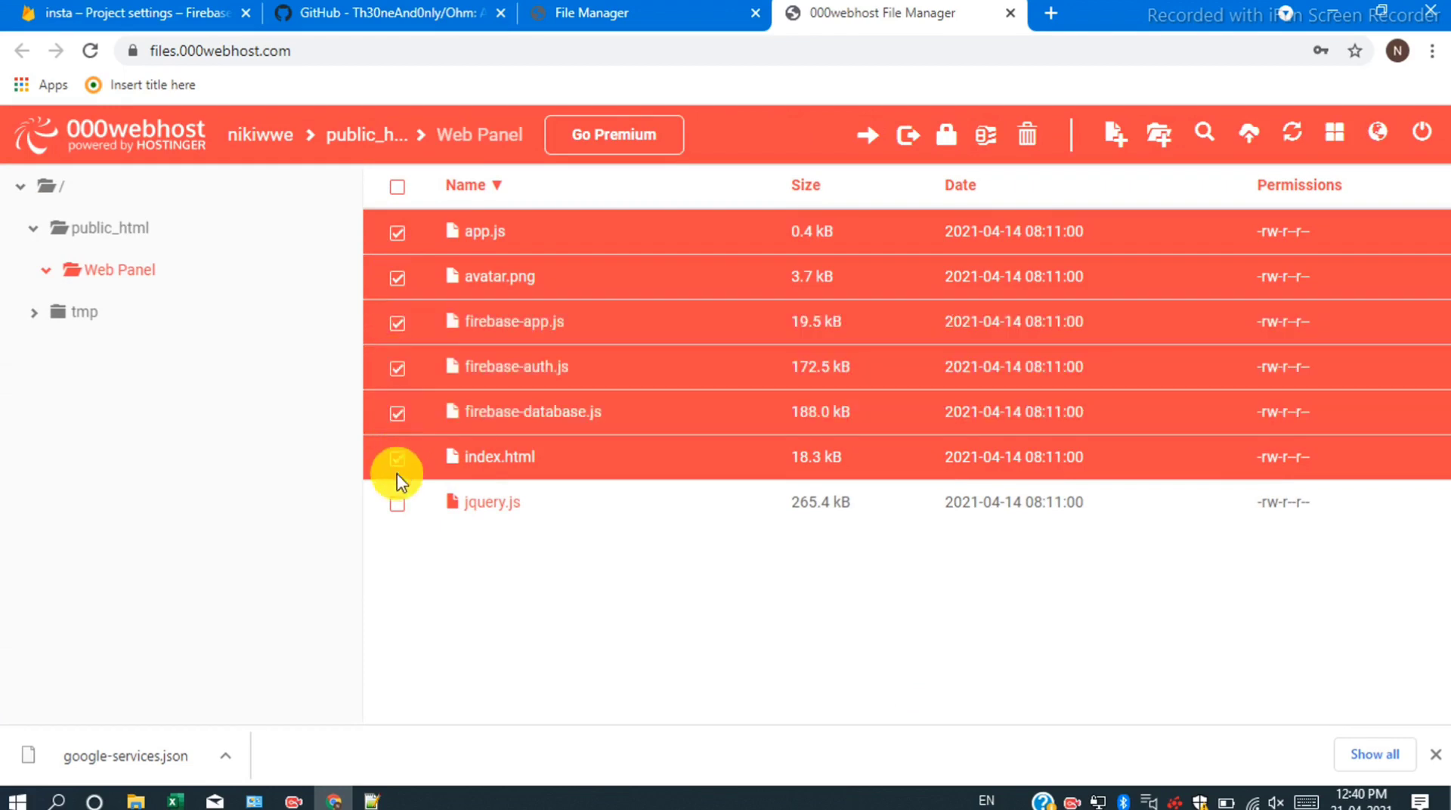
click(394, 505)
Set the selected files' permissions to 777, granting read, write and execute to everyone.
right_click(440, 467)
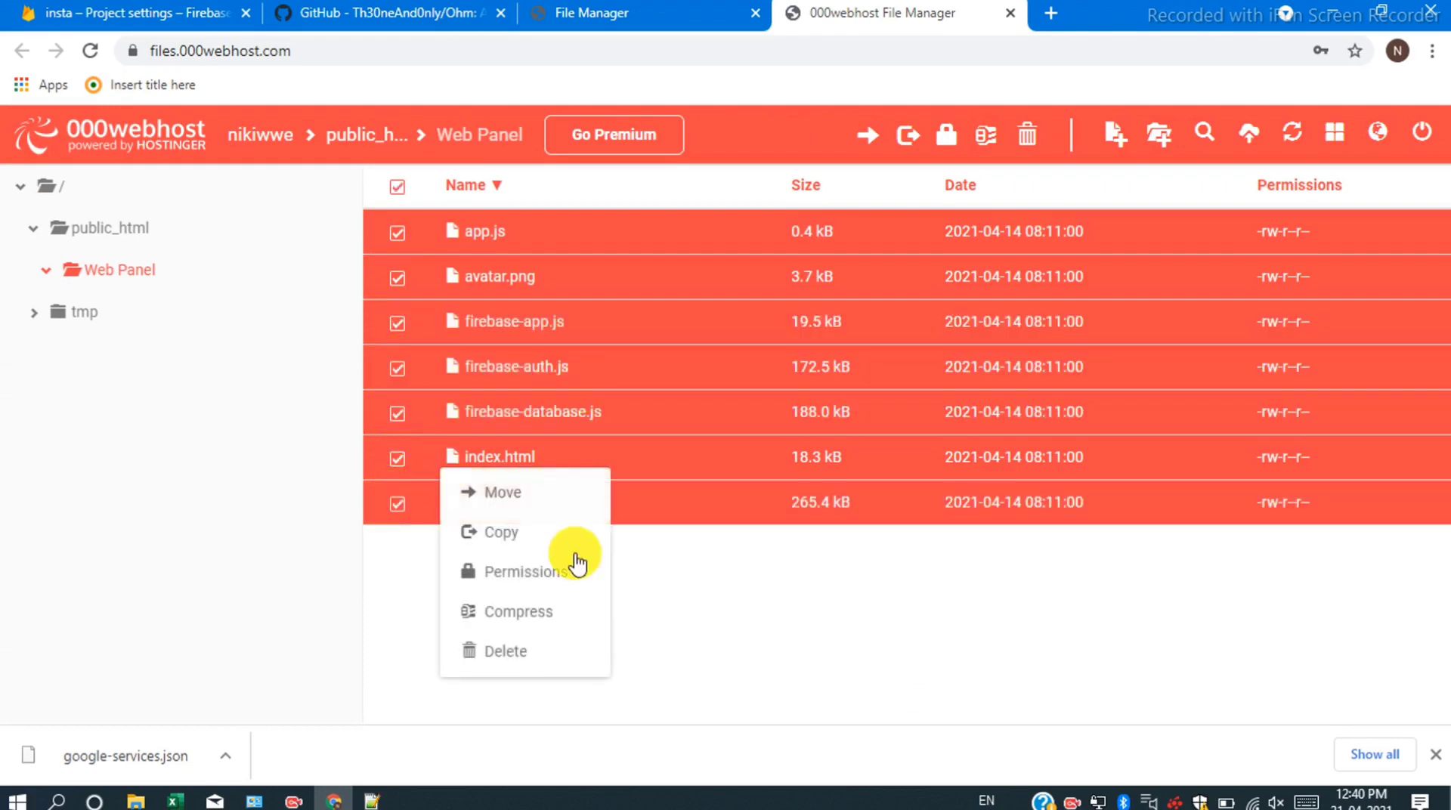
click(554, 573)
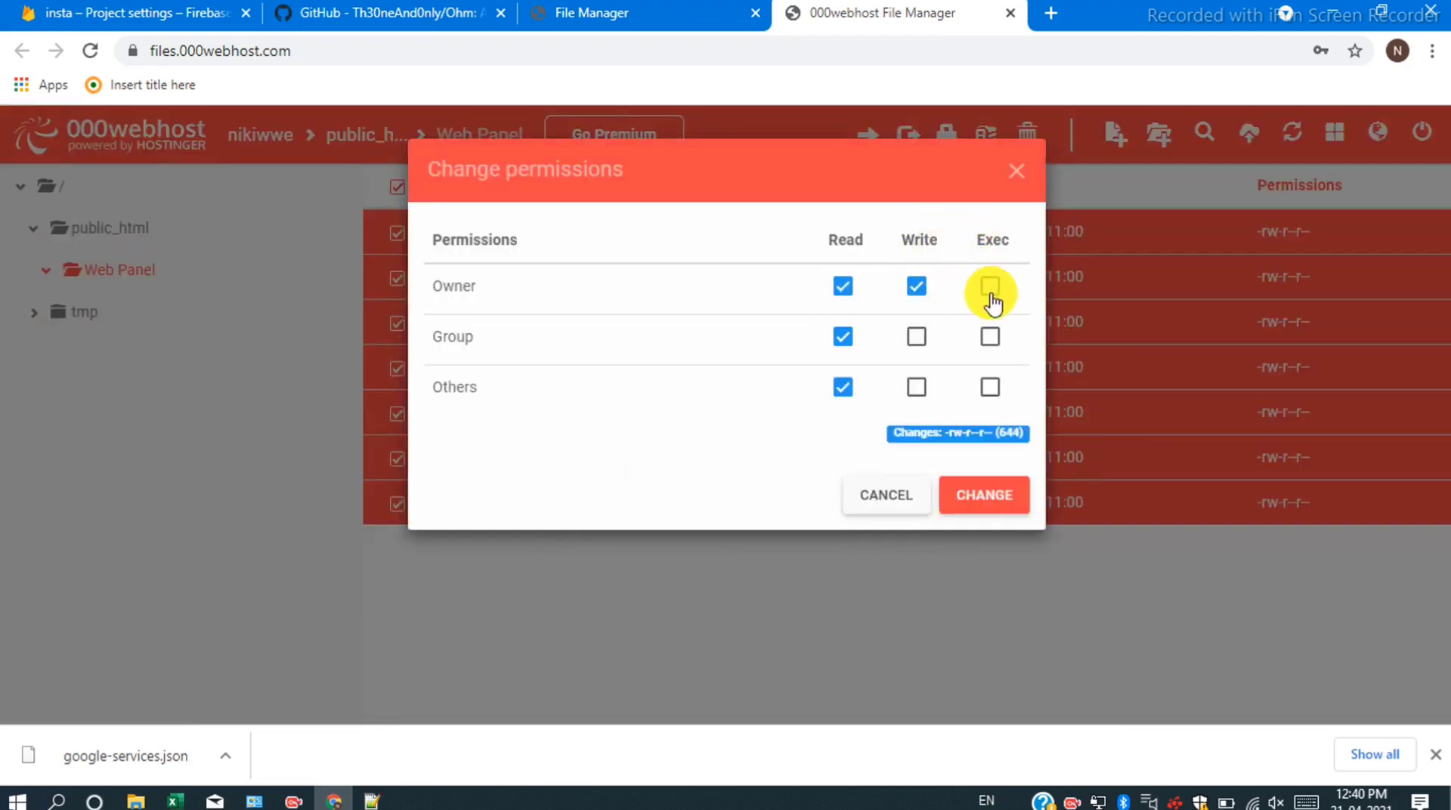
click(990, 336)
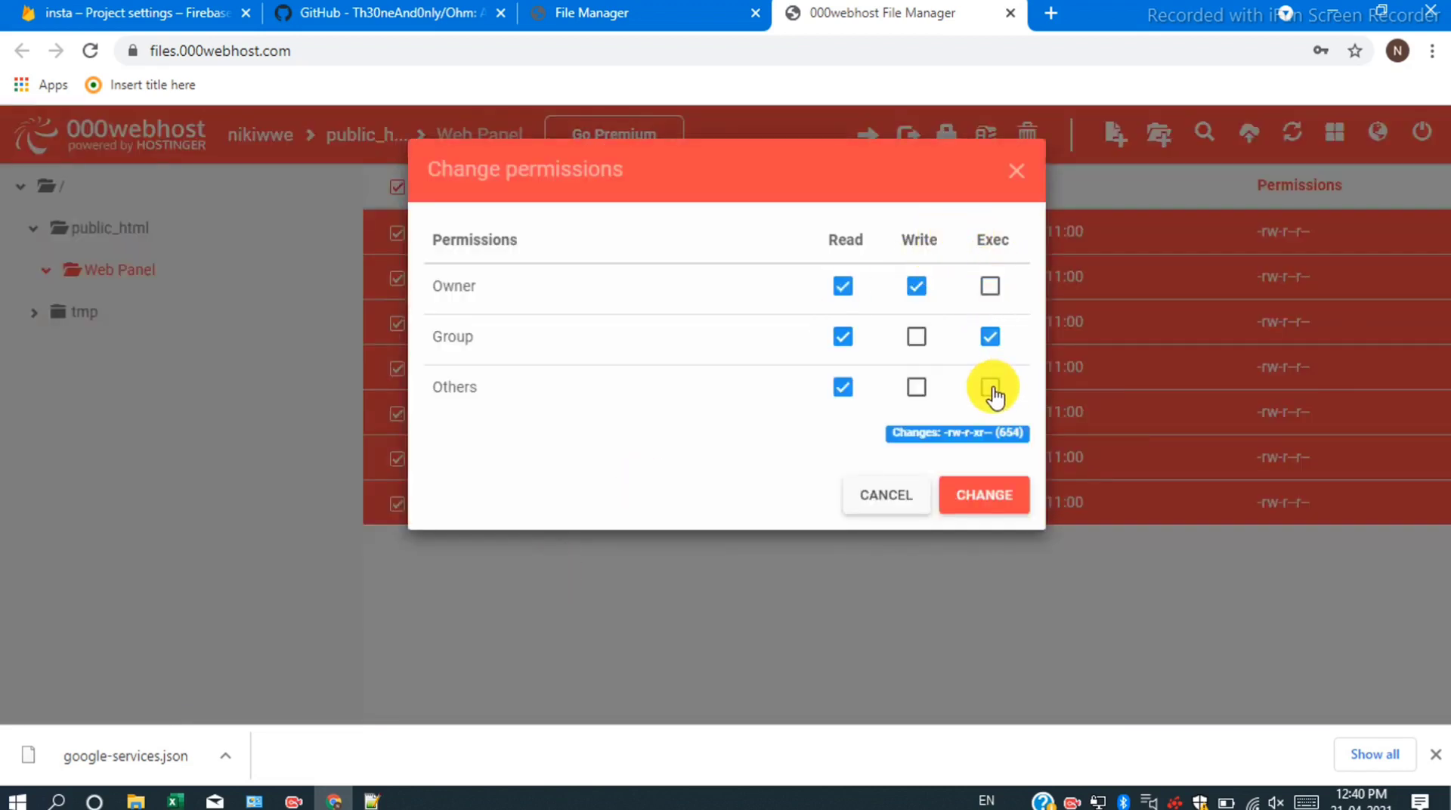
click(990, 387)
click(916, 338)
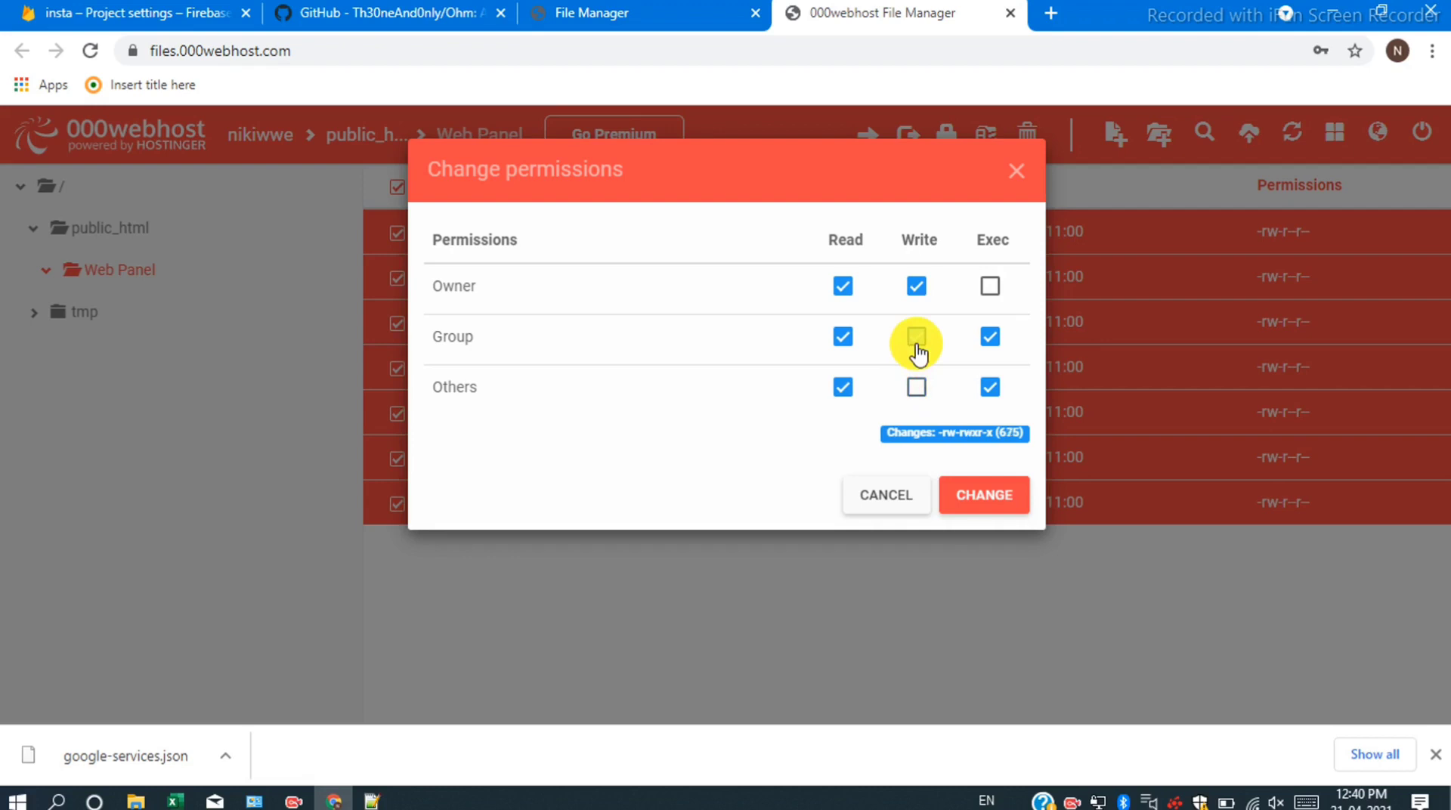
click(917, 387)
click(990, 285)
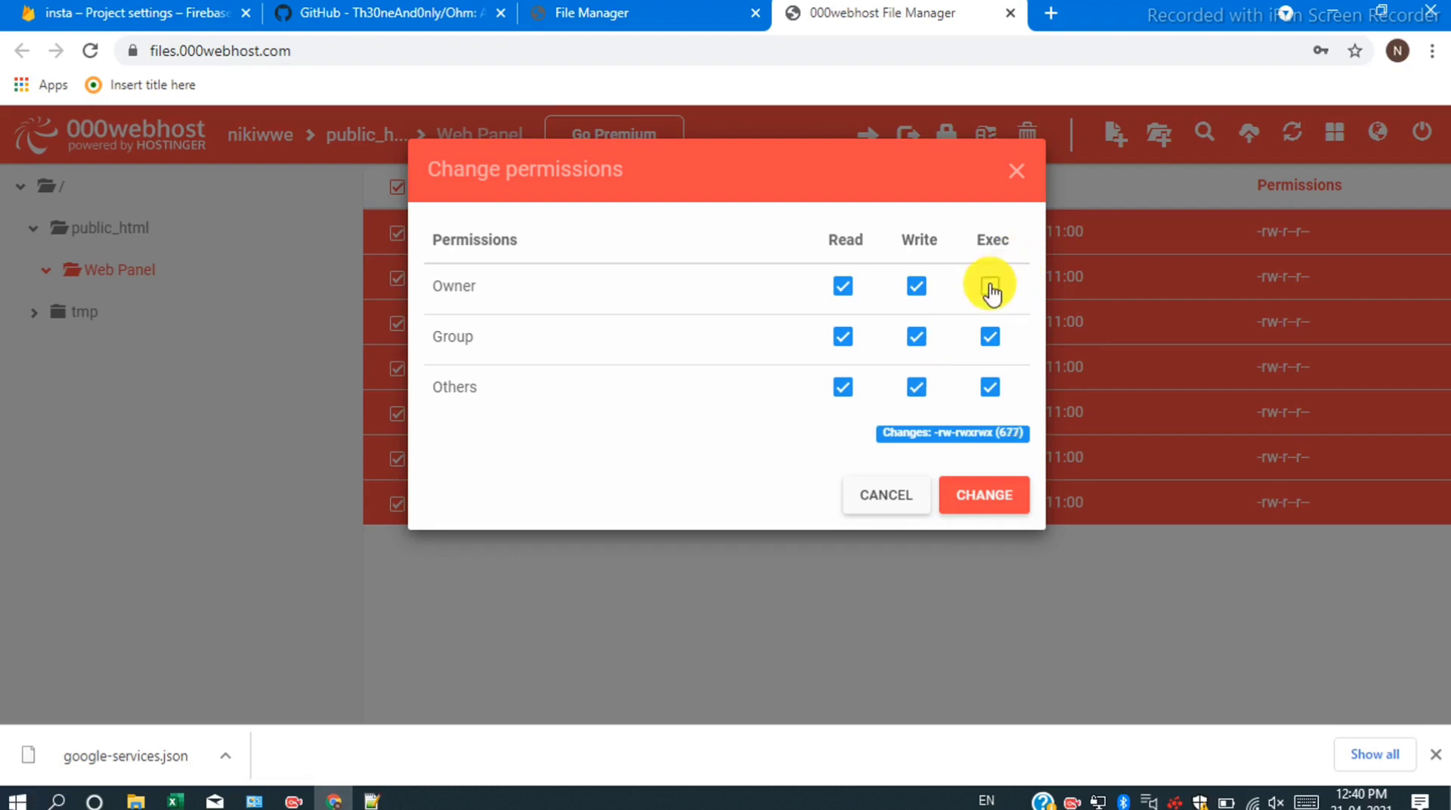
click(970, 501)
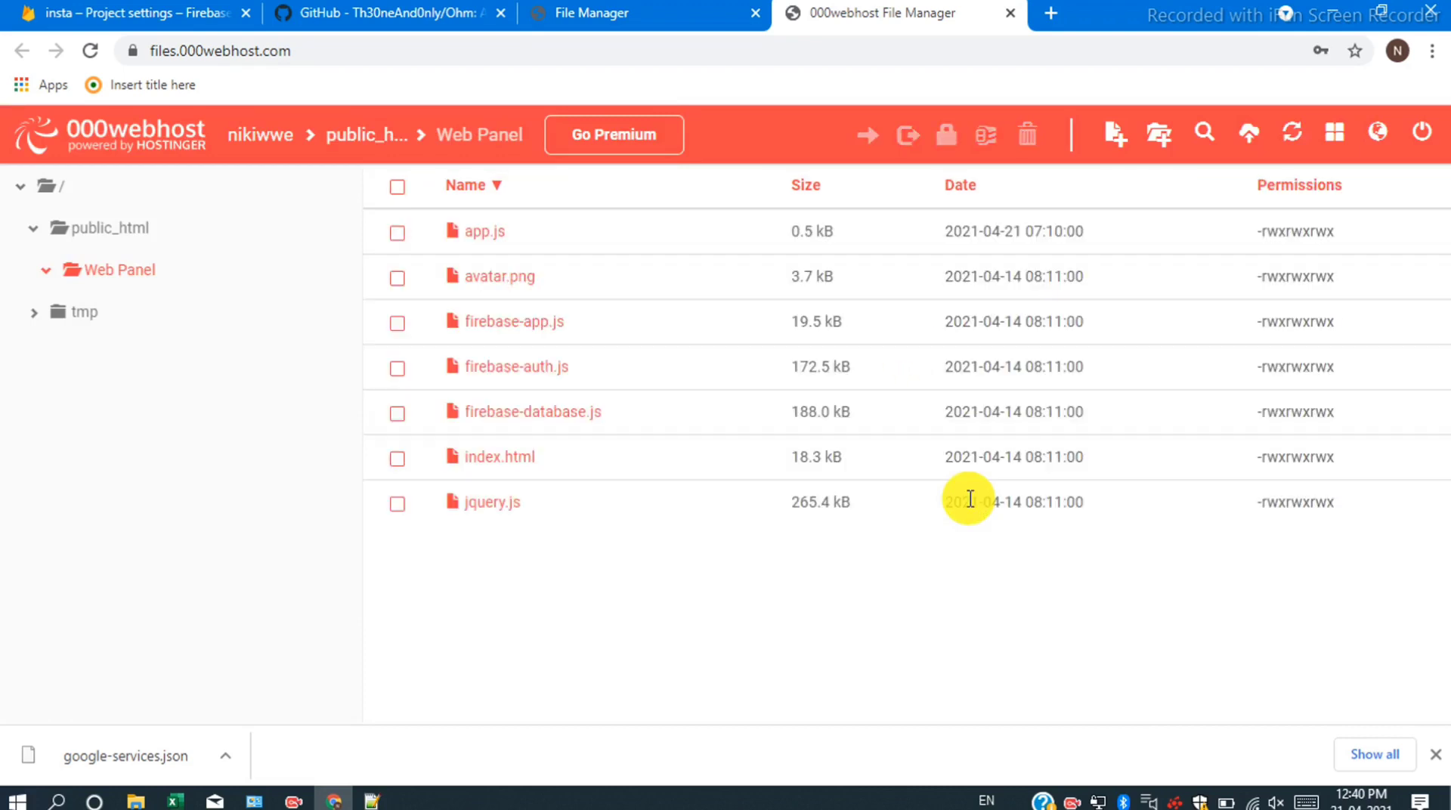
View index.html live in a new browser tab.
click(501, 460)
right_click(505, 456)
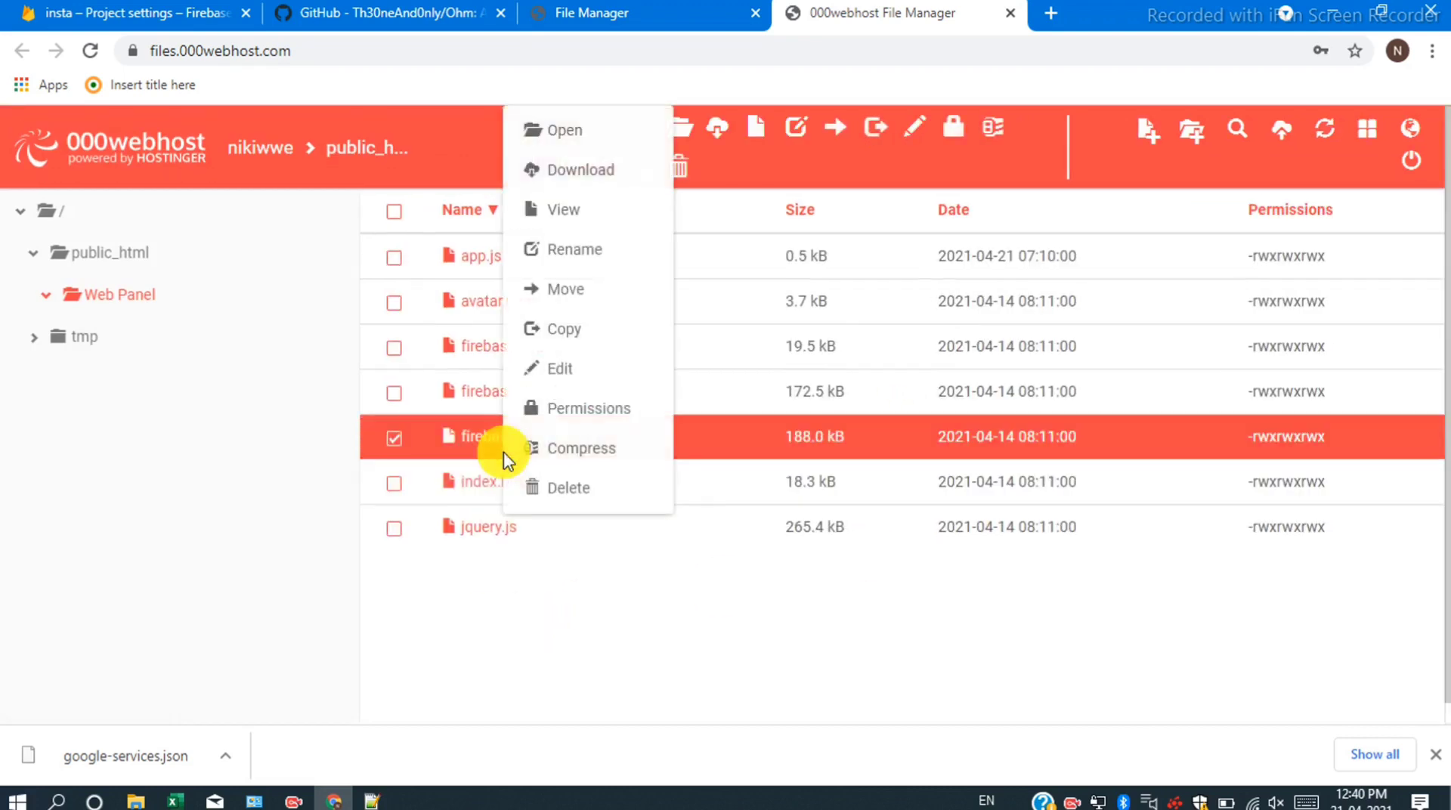
click(486, 481)
right_click(484, 481)
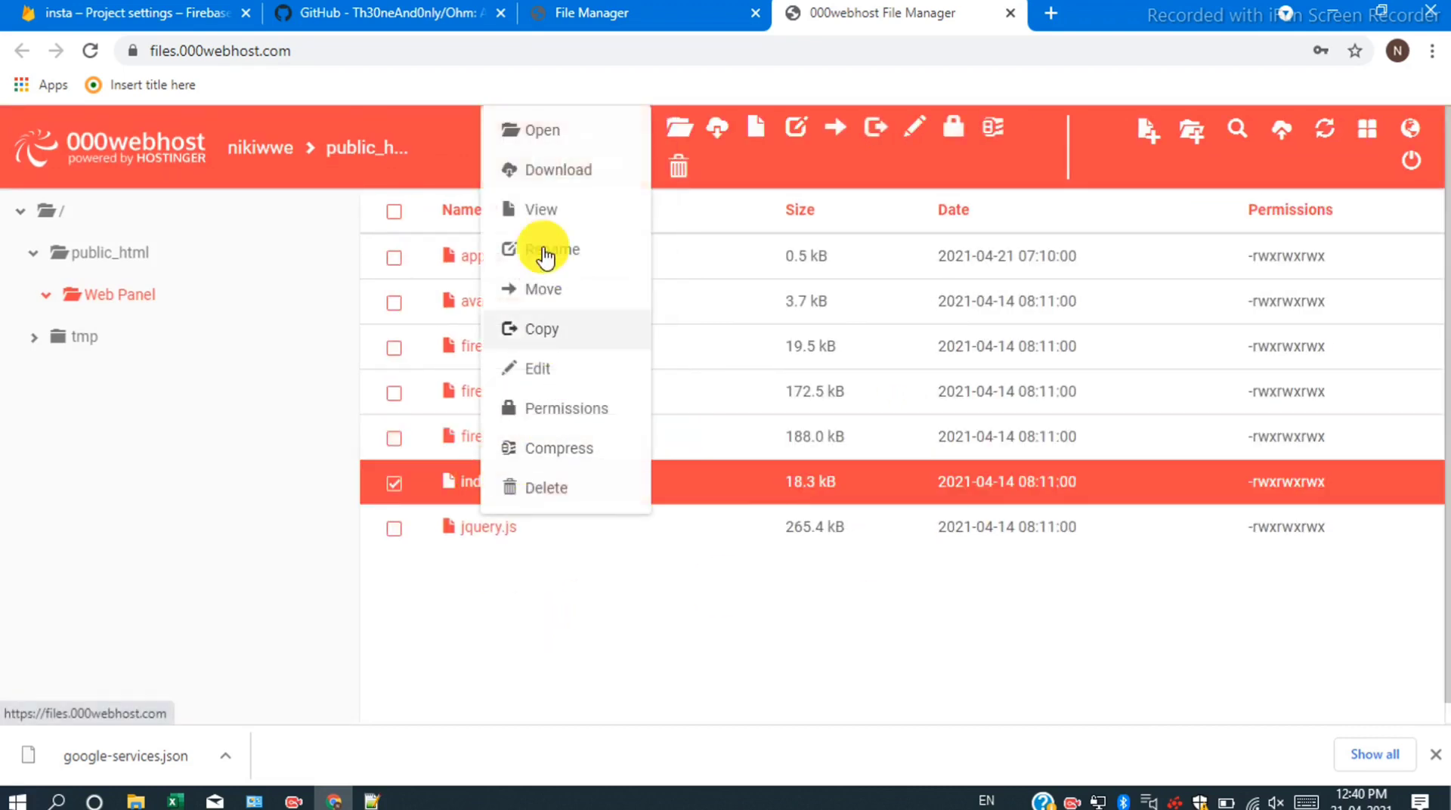
click(538, 209)
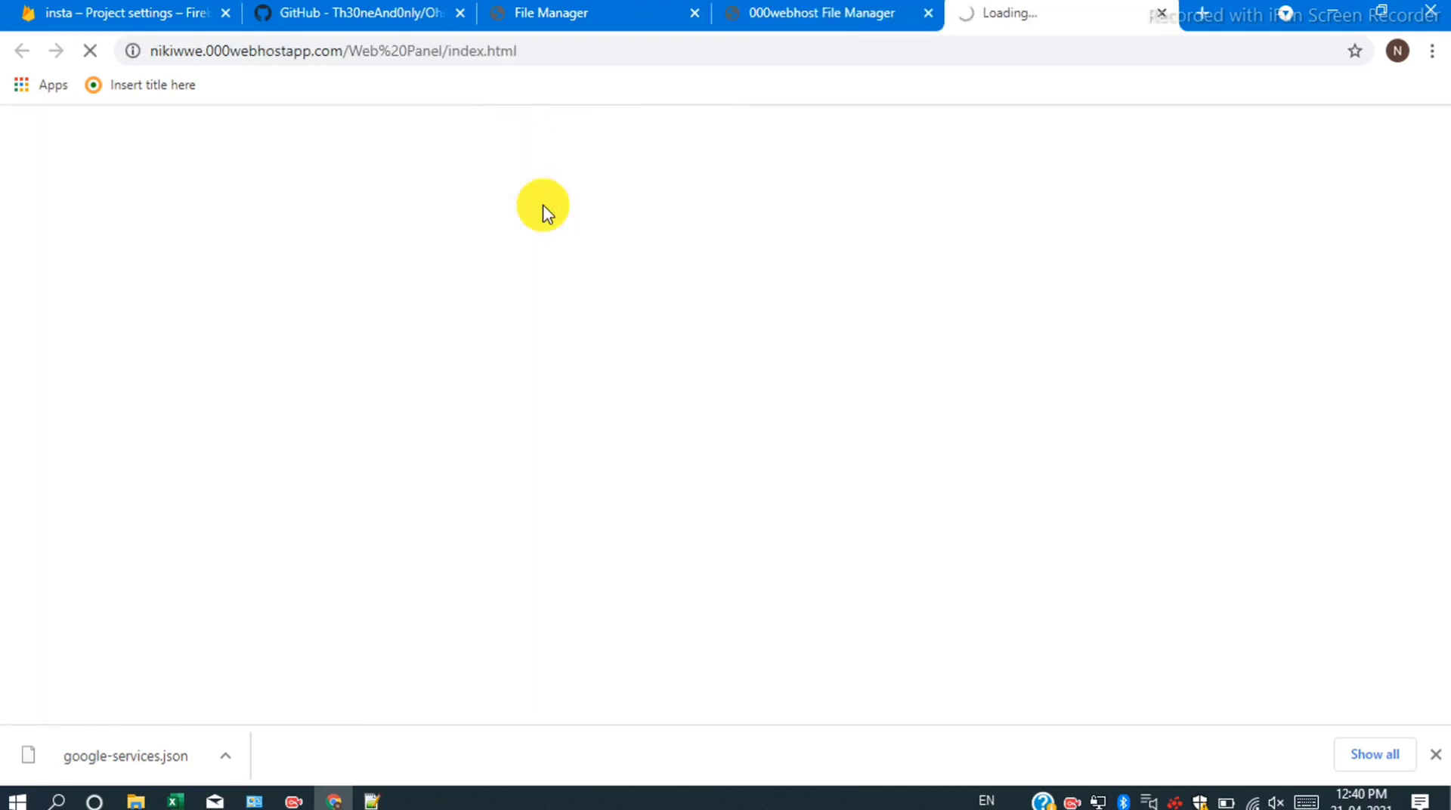